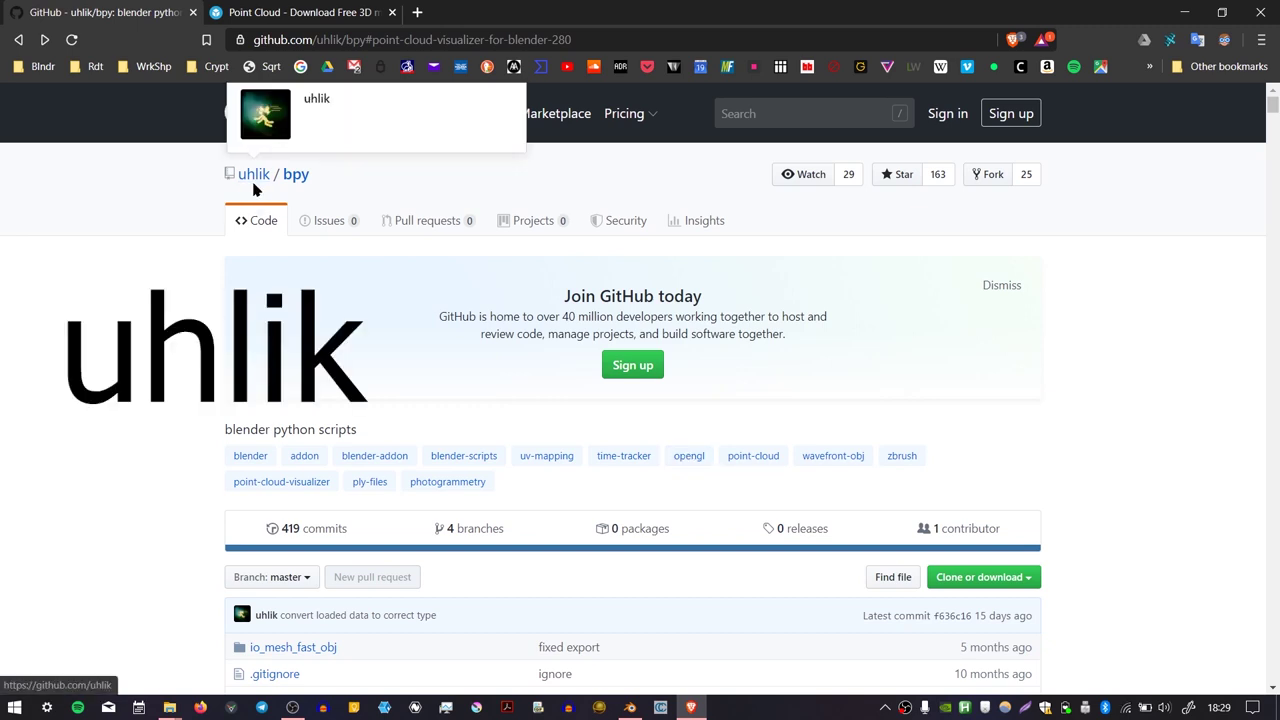
Step: Download the bpy repository from GitHub as a ZIP archive
click(362, 42)
click(110, 358)
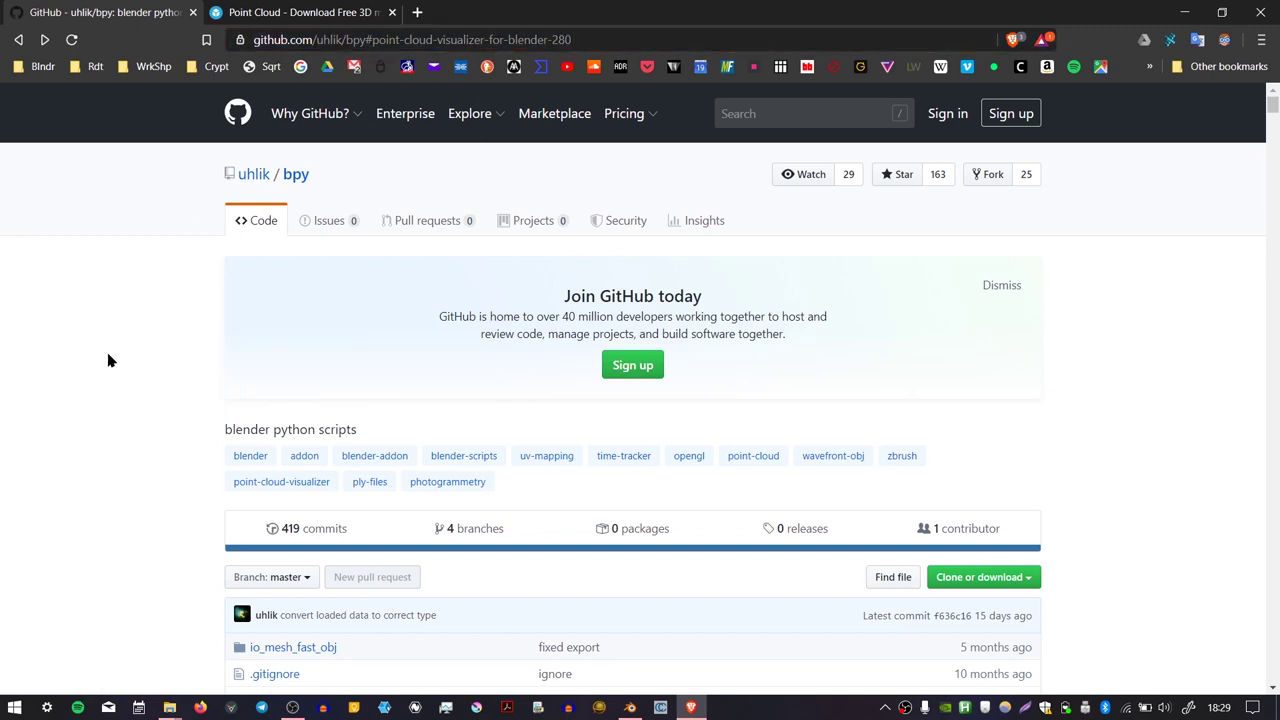
scroll(1272, 148, down, 3)
click(1030, 248)
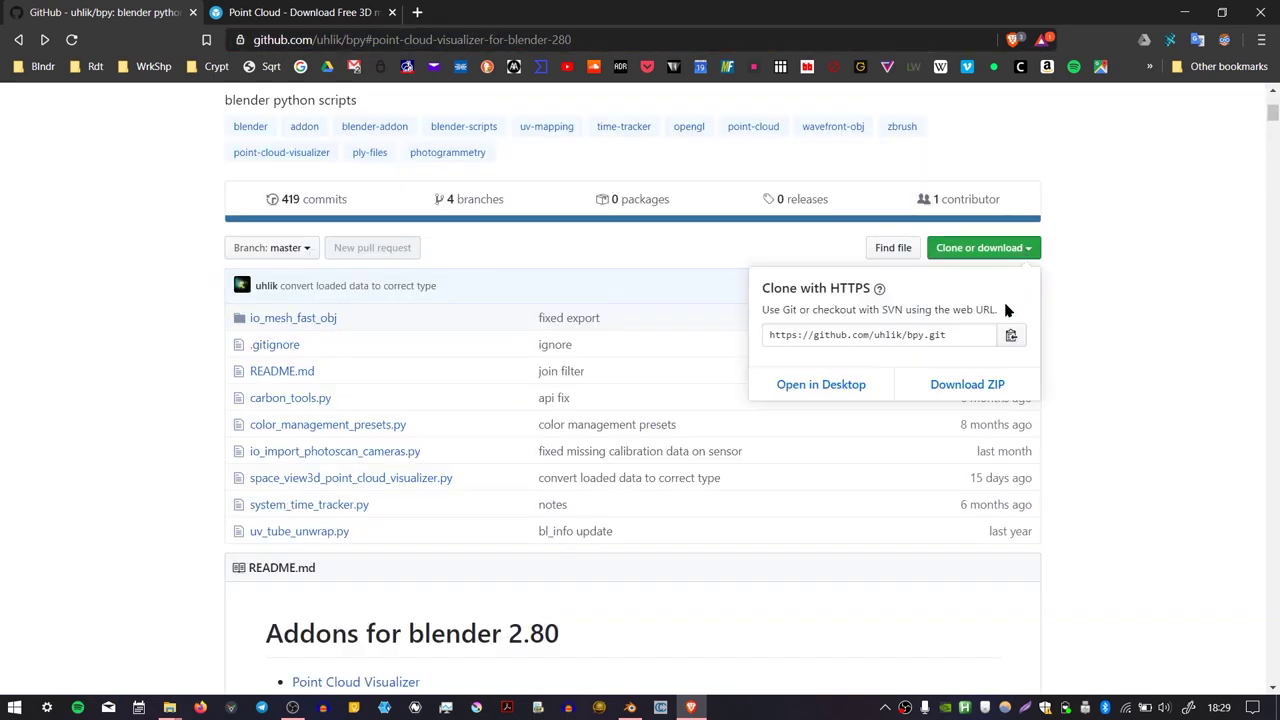
click(966, 383)
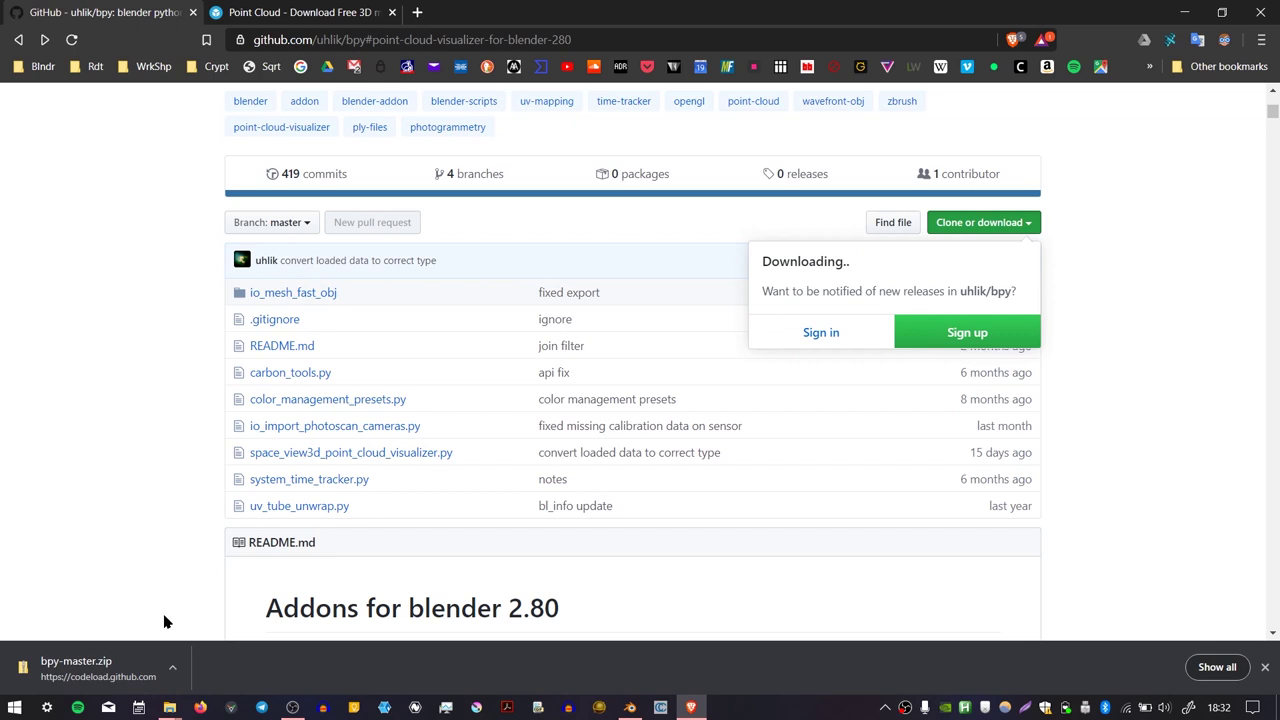
Step: Show the downloaded bpy-master.zip in its folder and extract it there
click(172, 667)
click(215, 611)
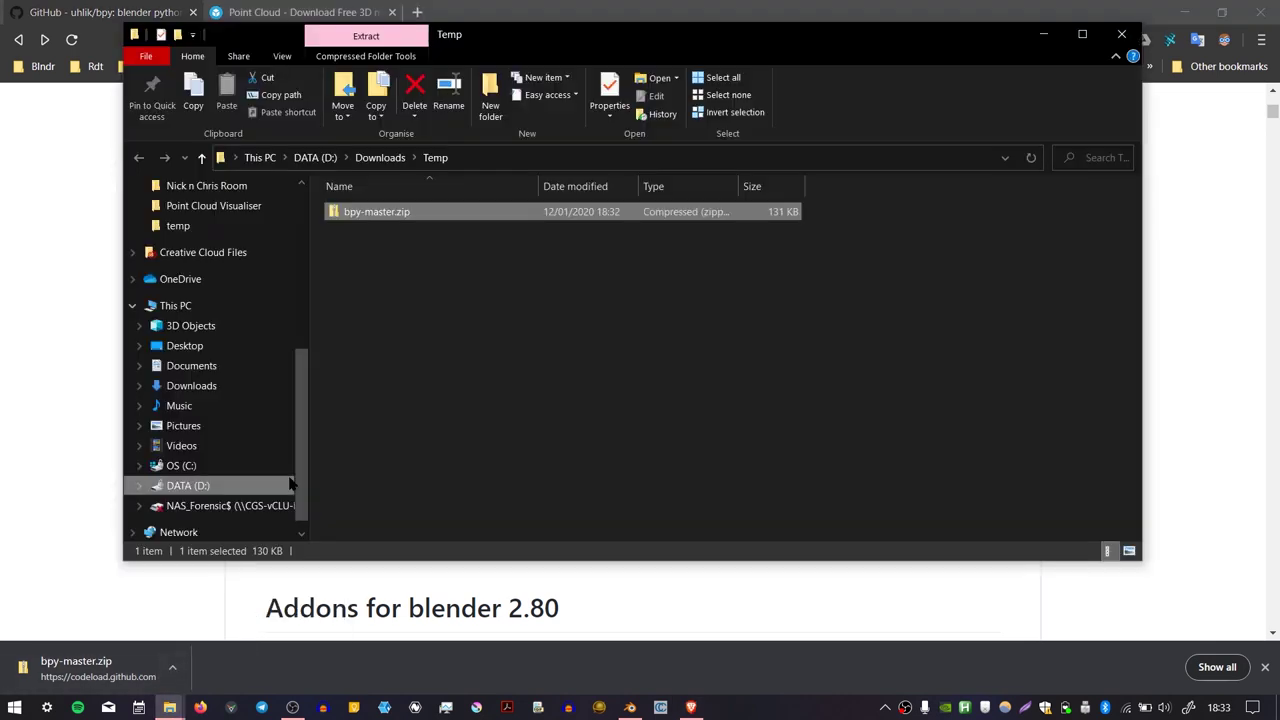
click(427, 278)
right_click(410, 208)
click(359, 292)
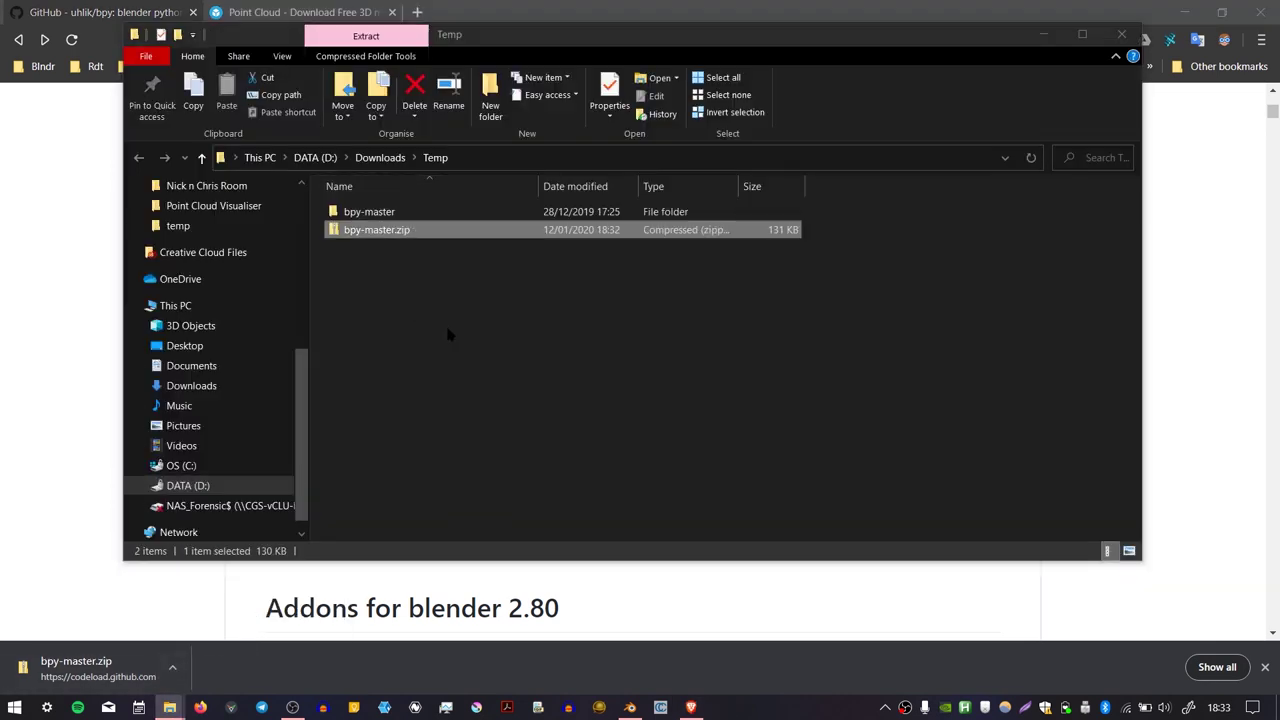
Step: Open the extracted bpy-master folder and locate space_view3d_point_cloud_visualizer.py
click(506, 212)
double_click(506, 212)
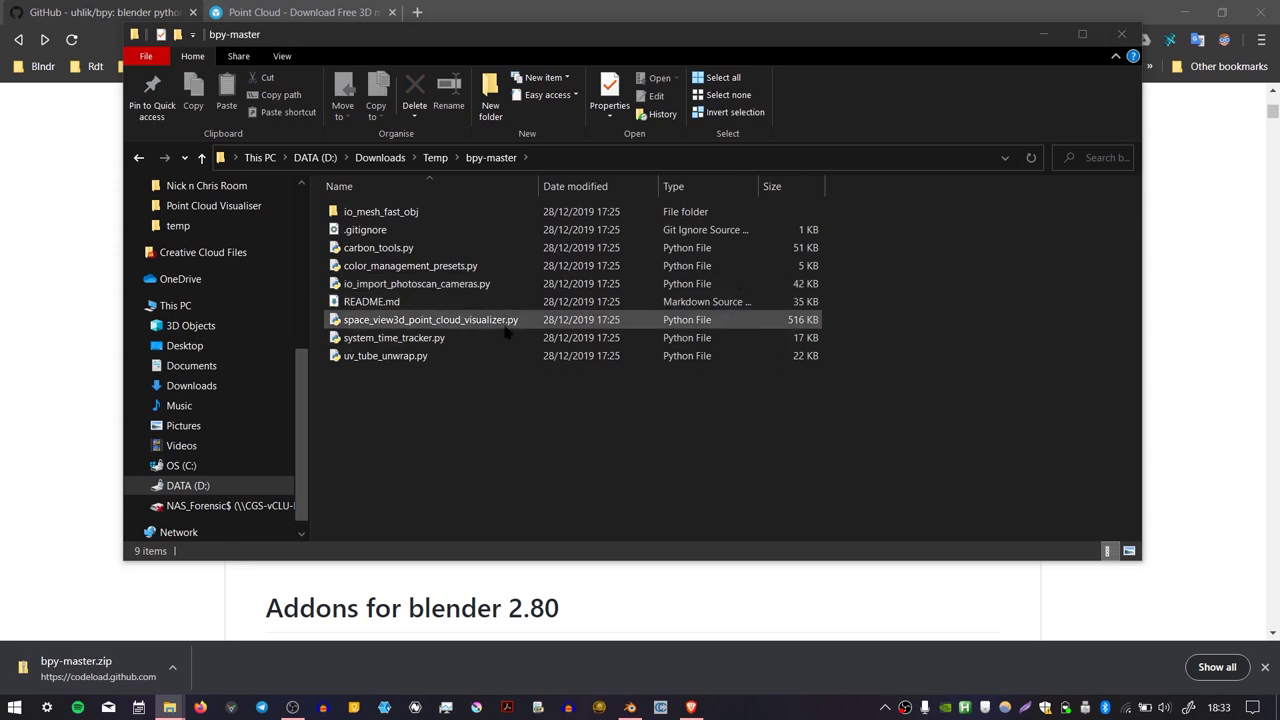
click(505, 322)
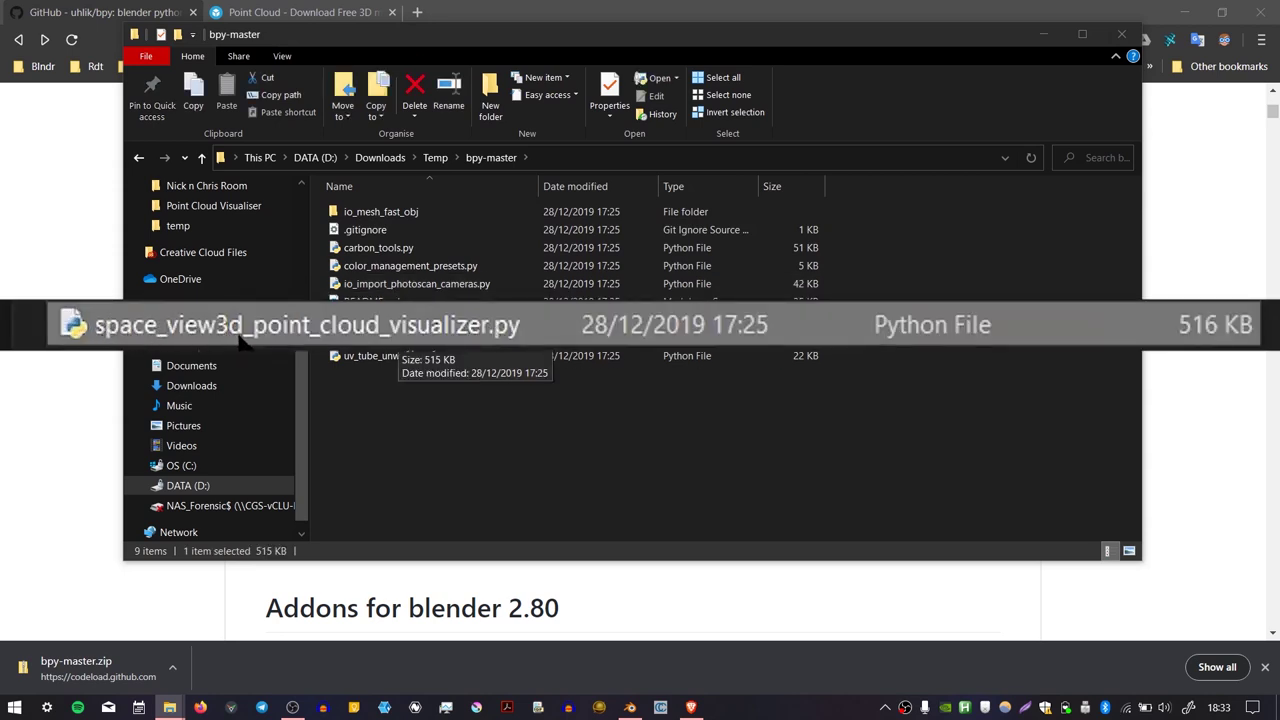
Step: Switch to Blender and install space_view3d_point_cloud_visualizer.py from the bpy-master folder as an add-on
click(630, 708)
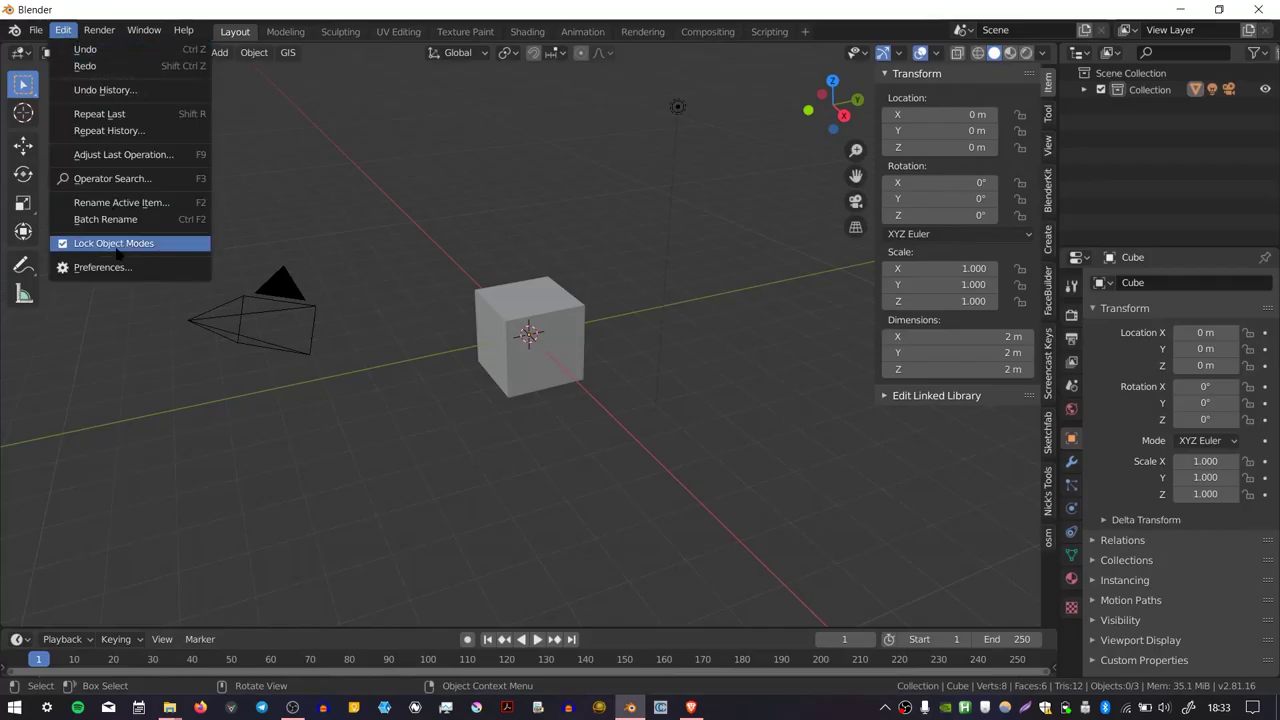
click(70, 266)
click(60, 196)
click(112, 223)
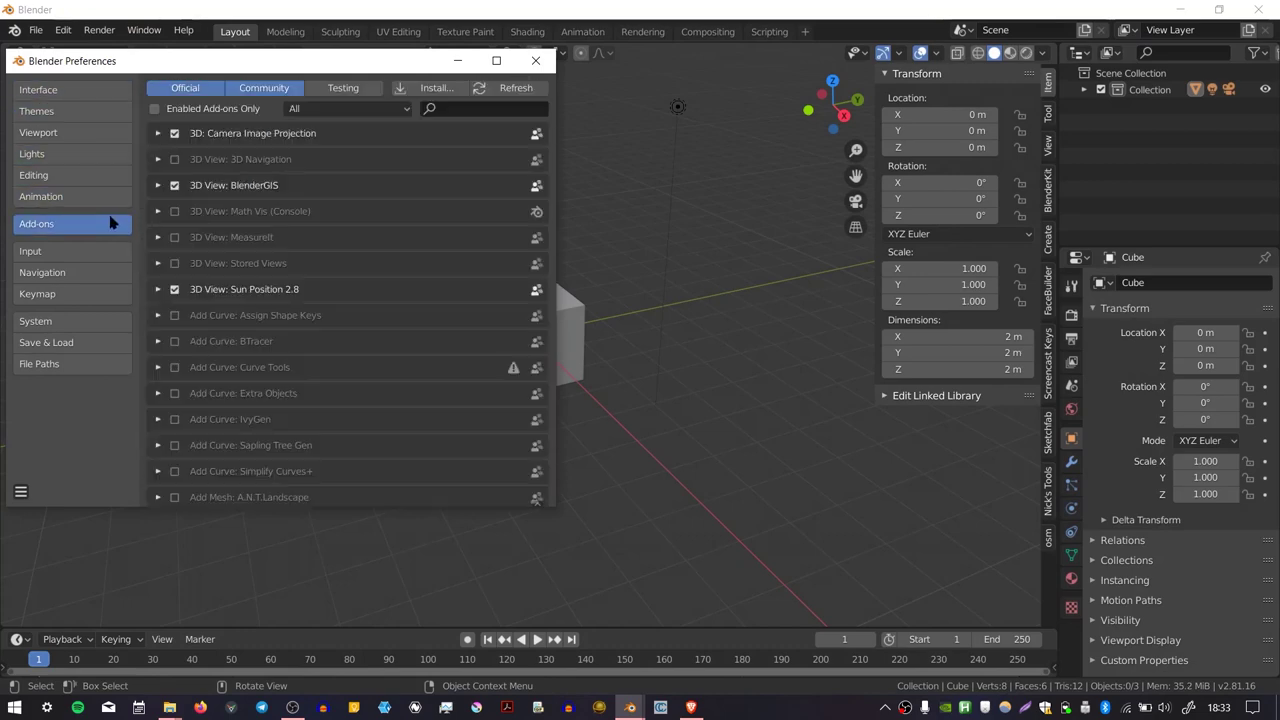
click(432, 88)
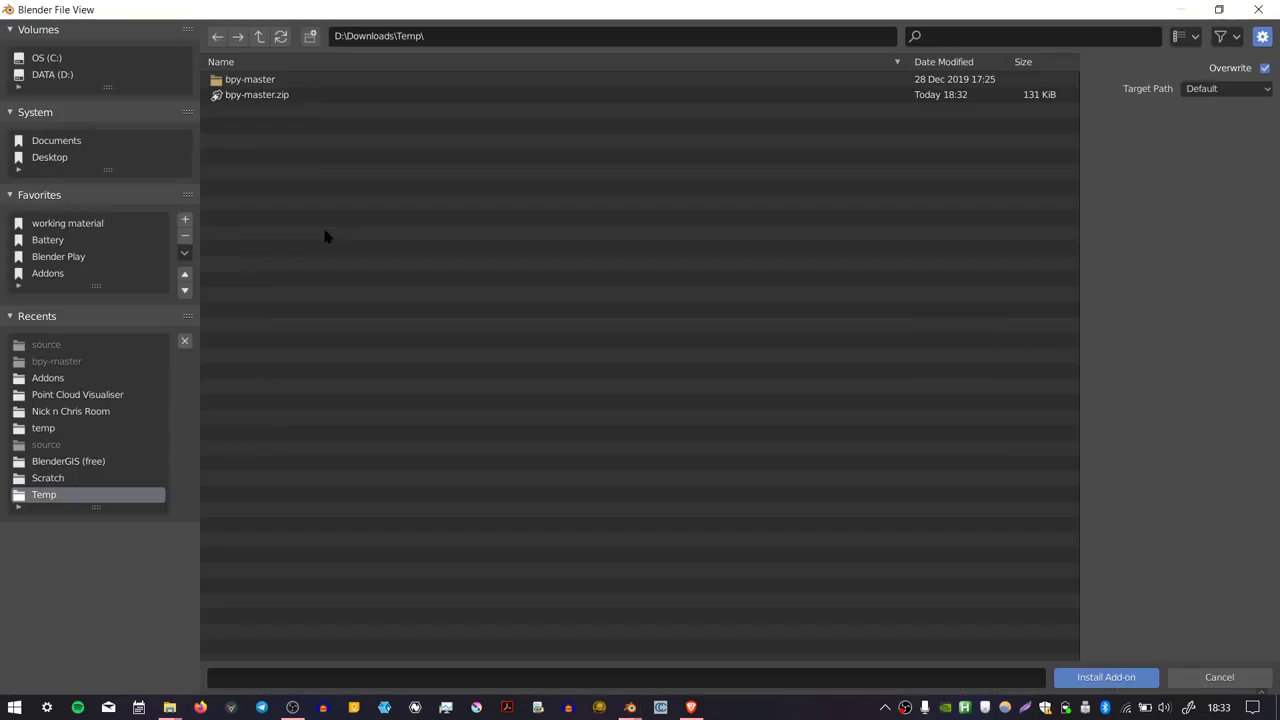
double_click(252, 81)
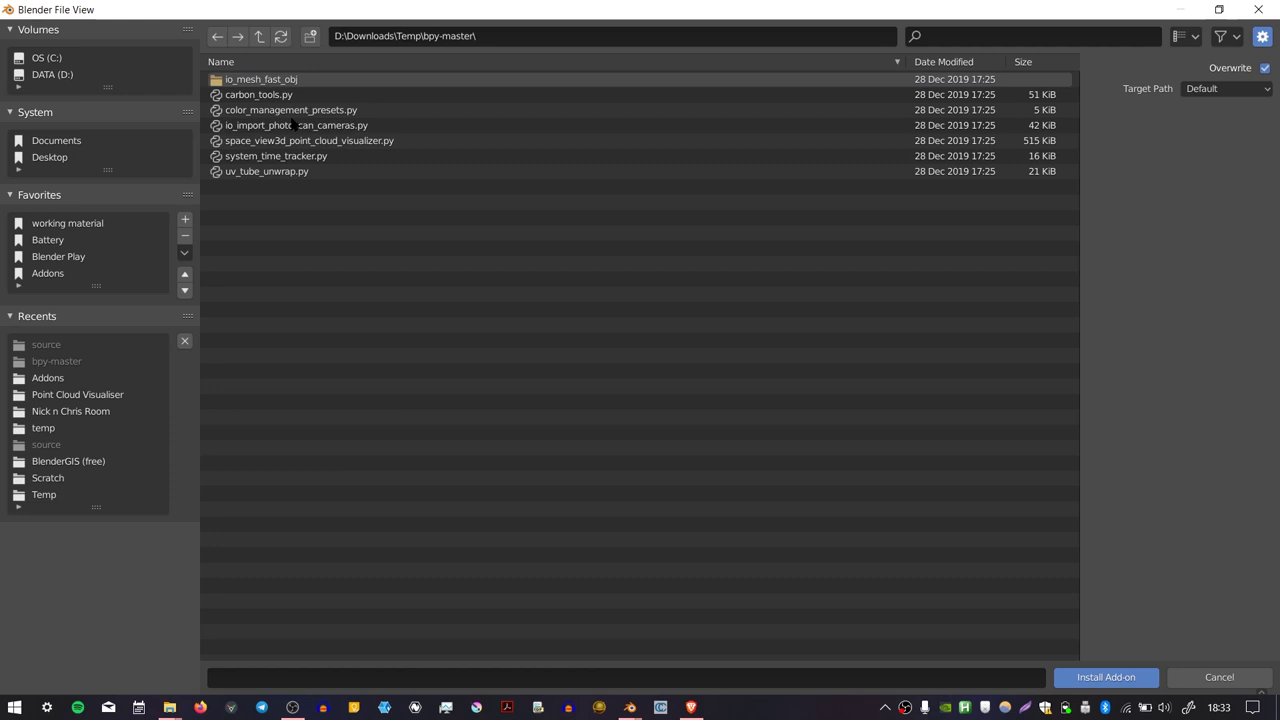
click(282, 142)
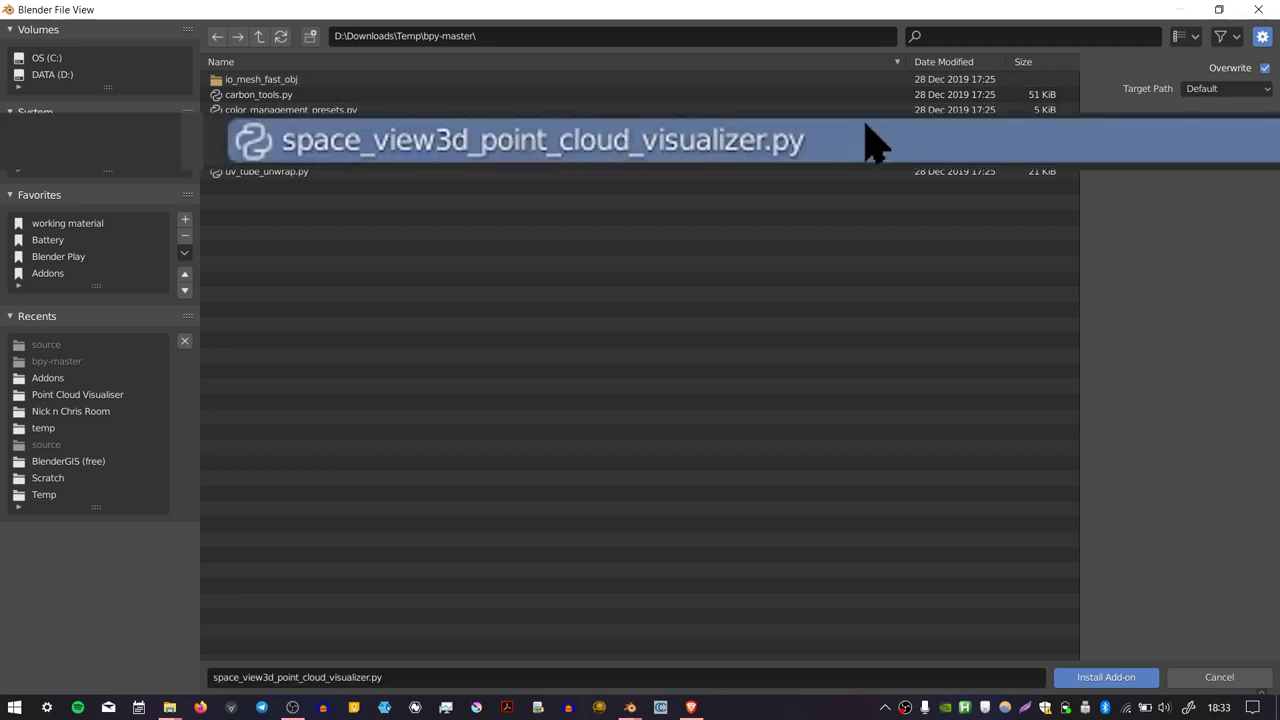
click(1090, 677)
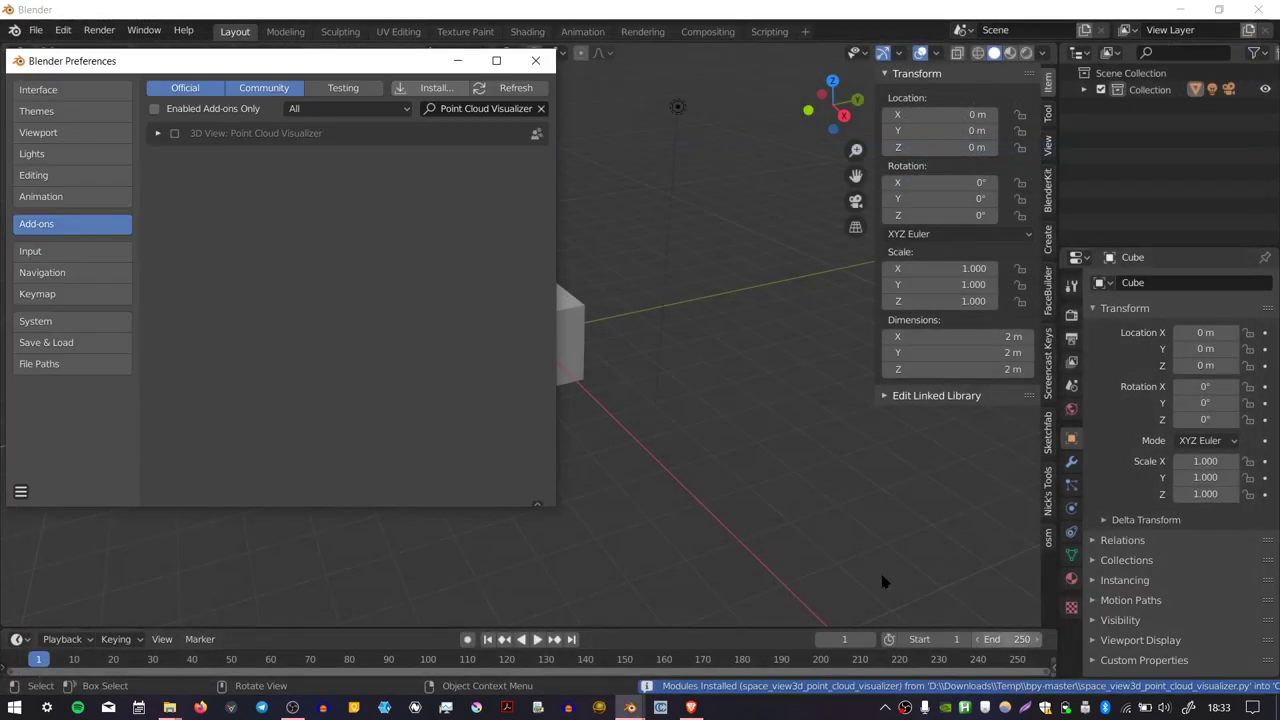
Step: Enable the 3D View: Point Cloud Visualizer add-on and close the preferences
click(174, 134)
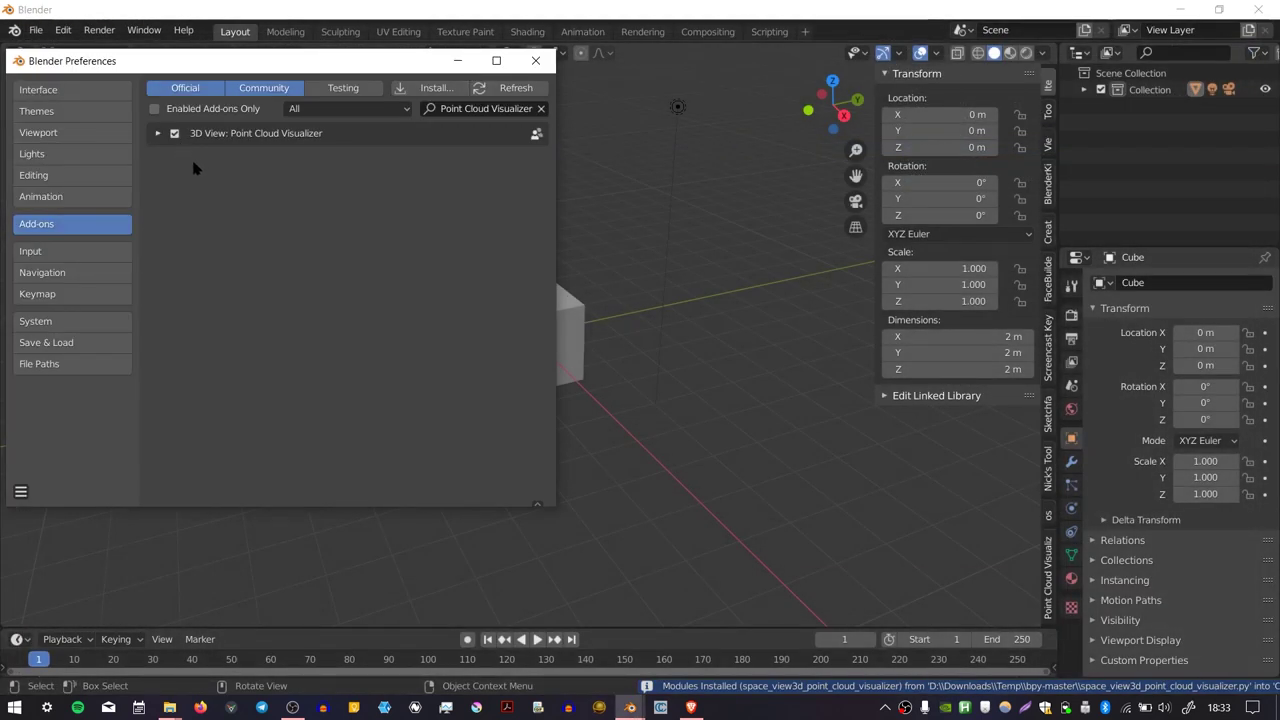
click(157, 133)
click(535, 60)
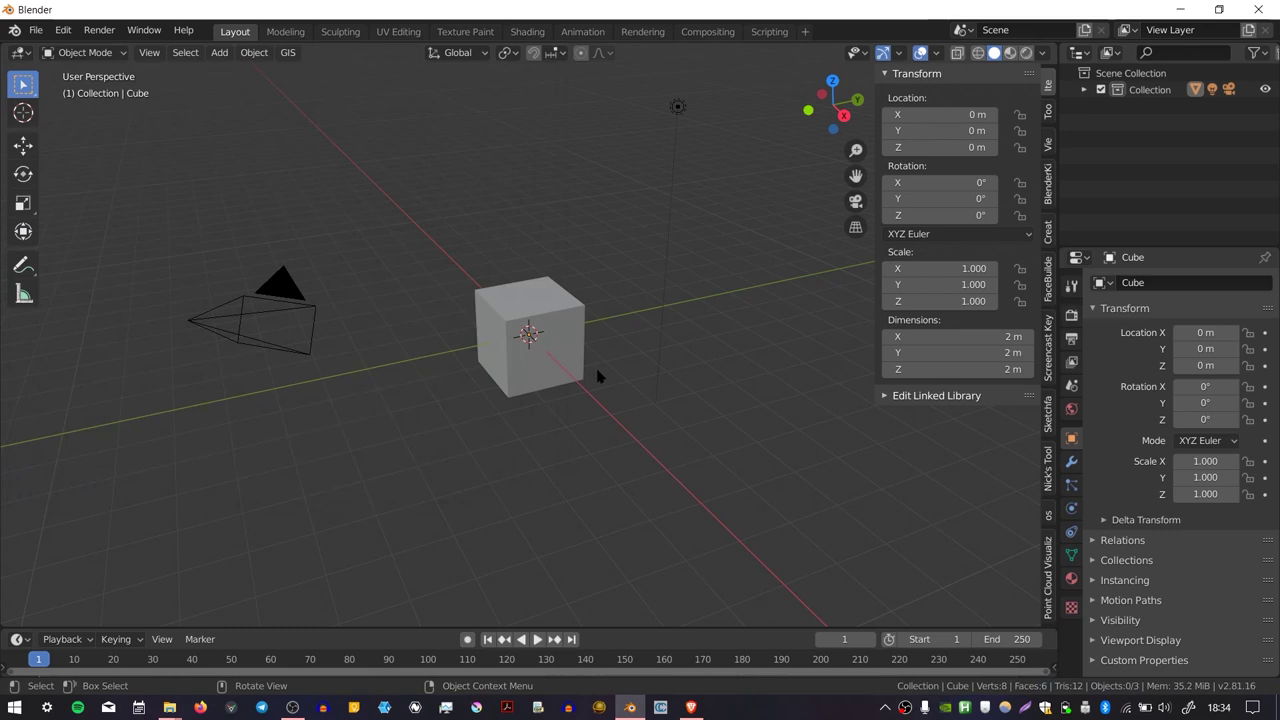
Step: Switch to the browser and download the Point Cloud model from its Sketchfab page in the original ply format
click(690, 707)
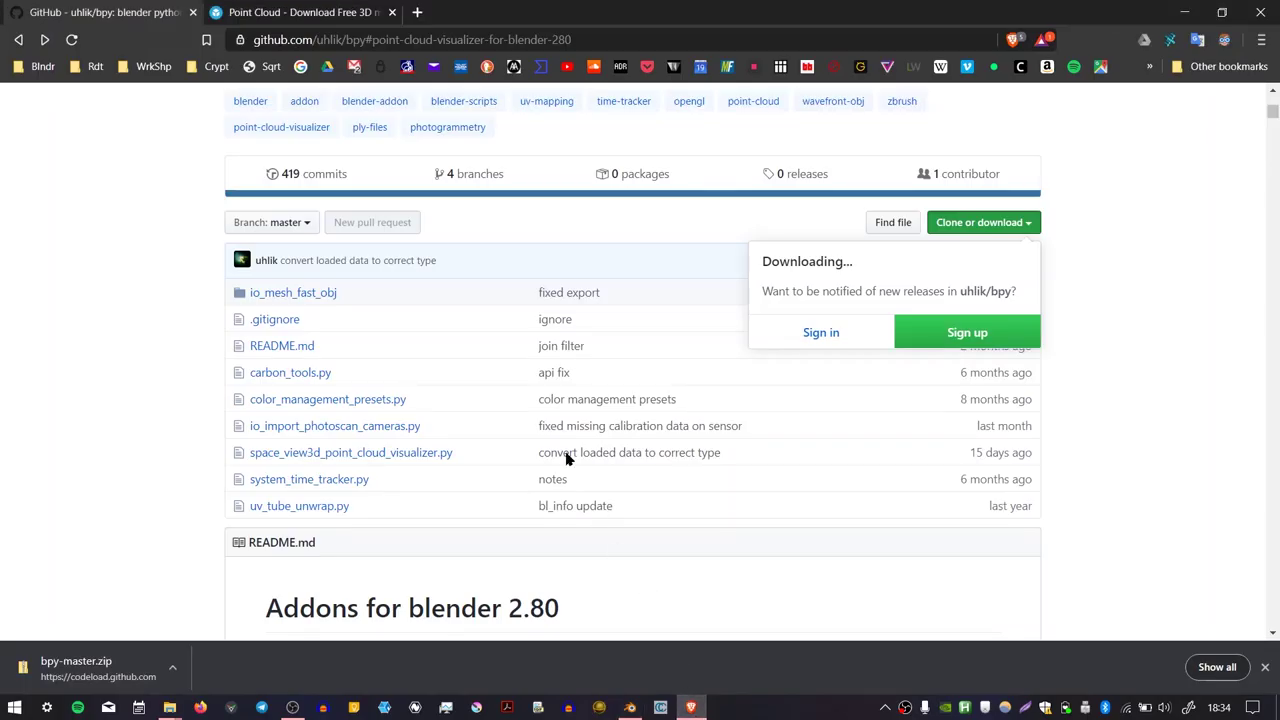
click(325, 10)
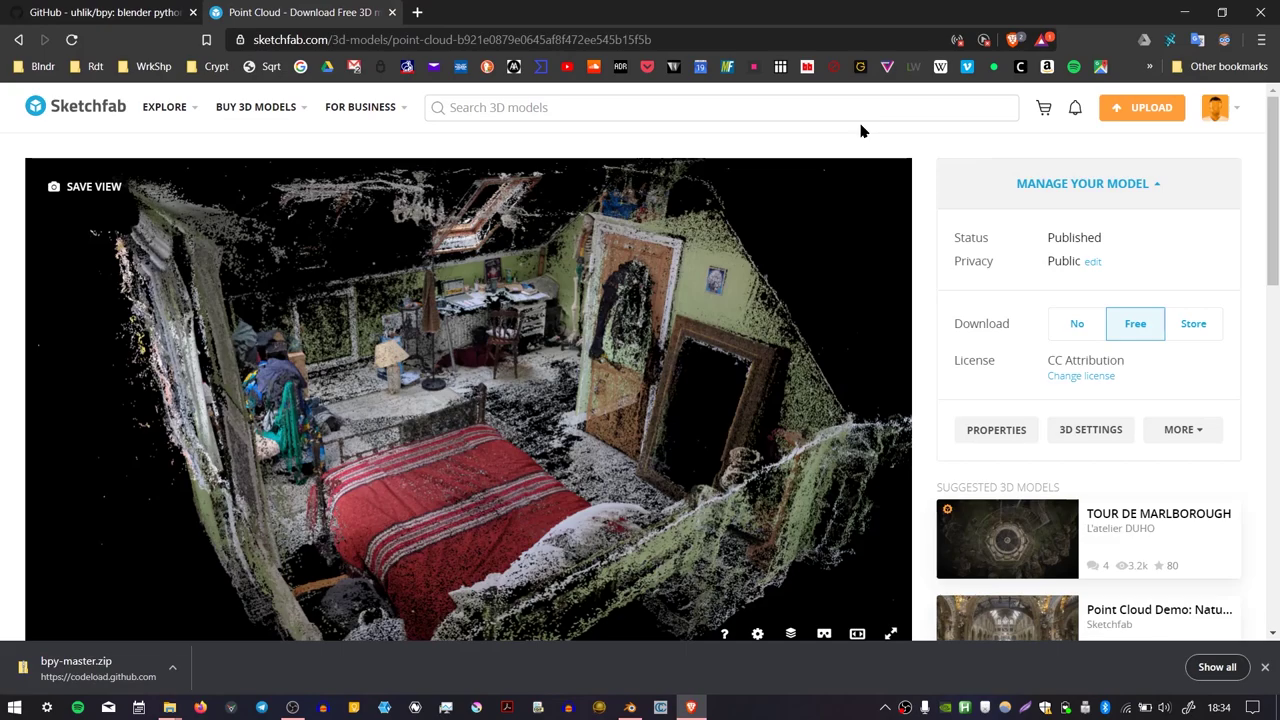
scroll(1275, 150, down, 1)
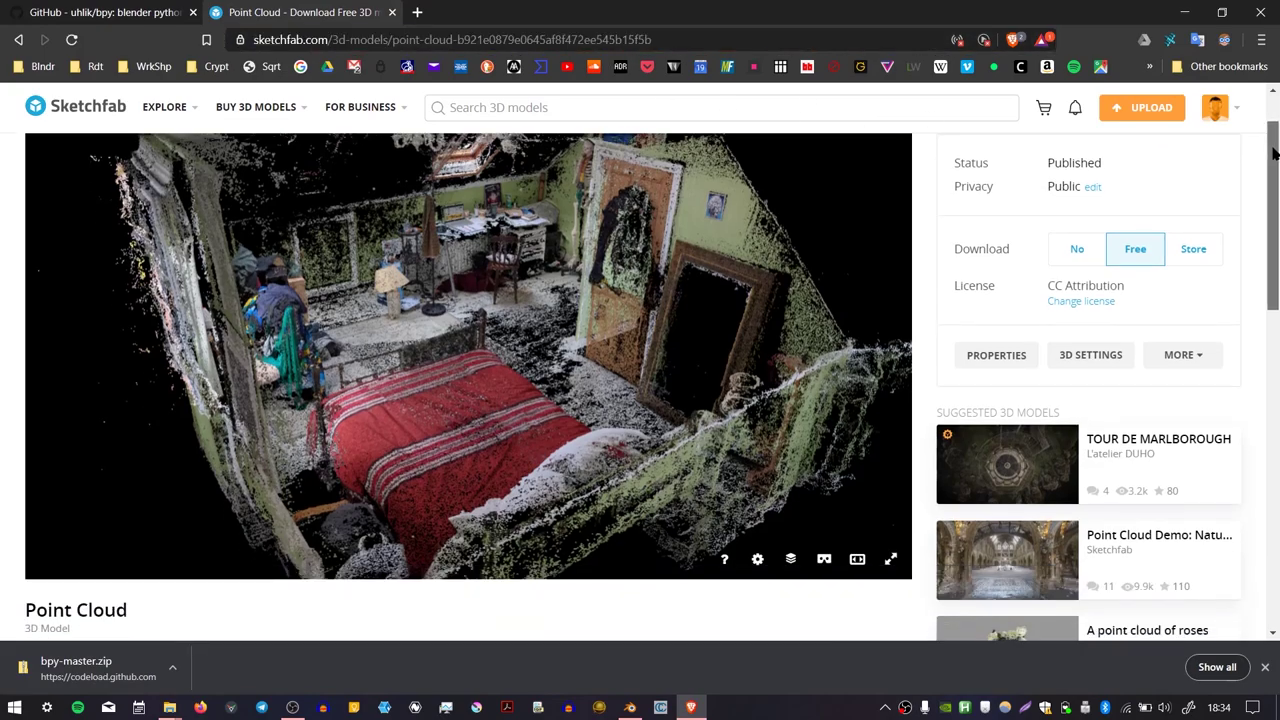
mouse_move(490, 352)
mouse_down()
mouse_move(700, 369)
mouse_move(616, 345)
mouse_move(606, 411)
mouse_move(580, 374)
mouse_up()
drag(1270, 150, 1250, 280)
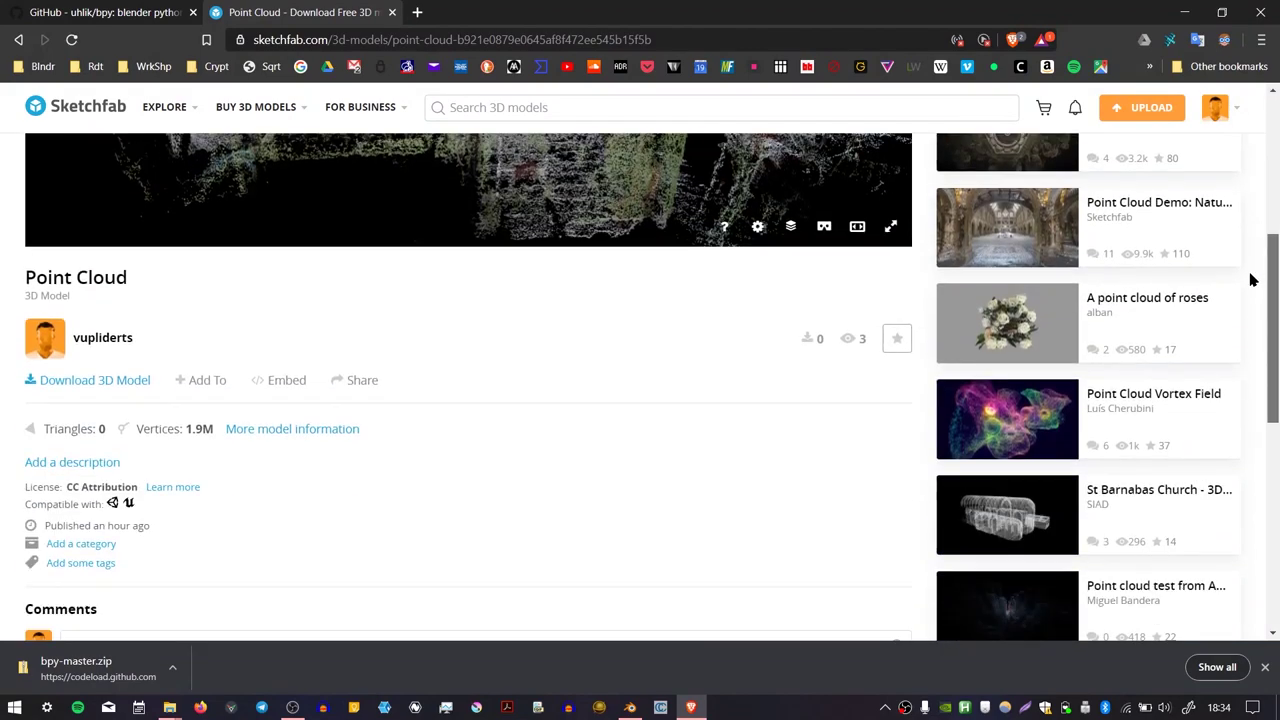
click(110, 372)
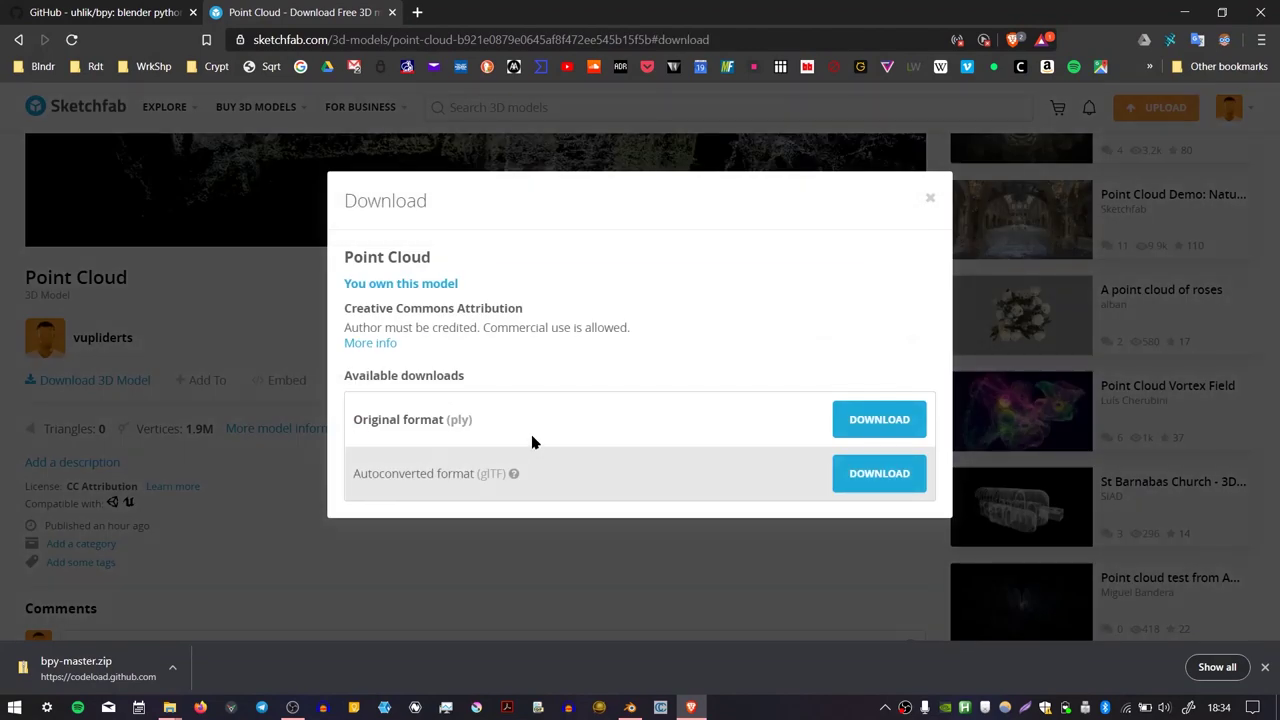
drag(388, 419, 814, 417)
click(879, 419)
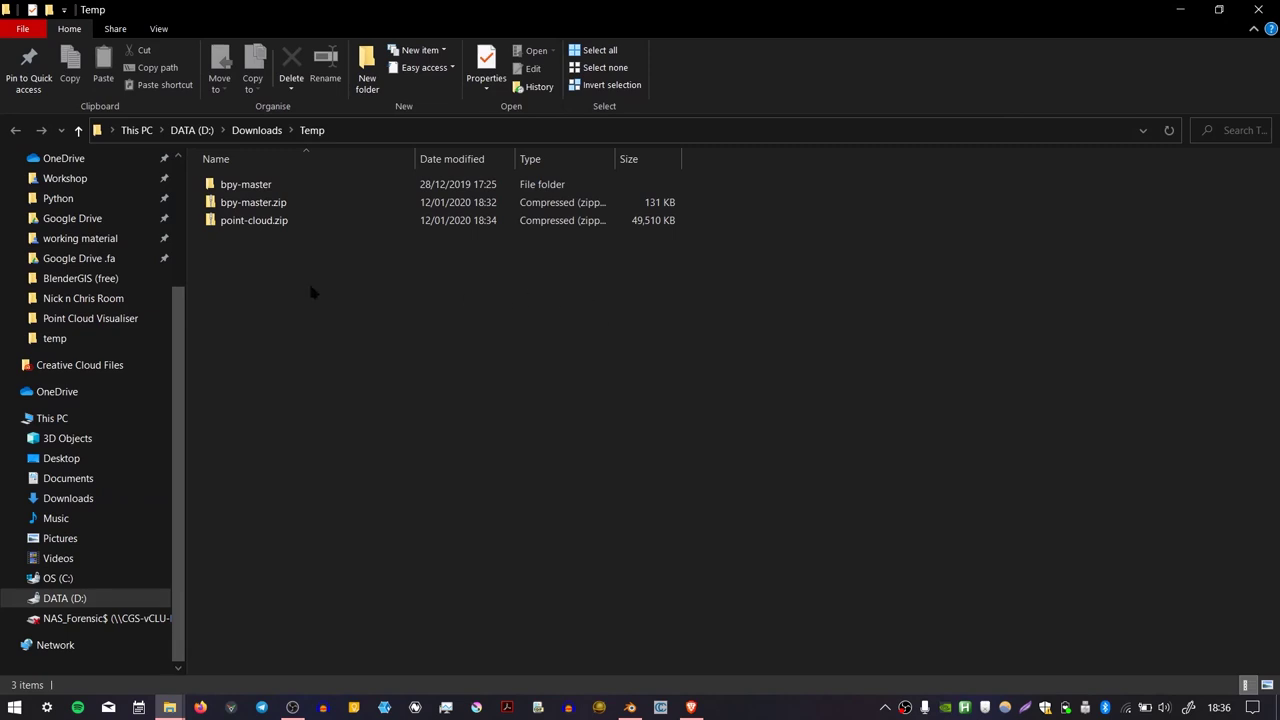
Step: Extract point-cloud.zip in the Temp folder, and extract point_cloud.zip inside the resulting source folder to get point_cloud.ply
right_drag(277, 230, 270, 222)
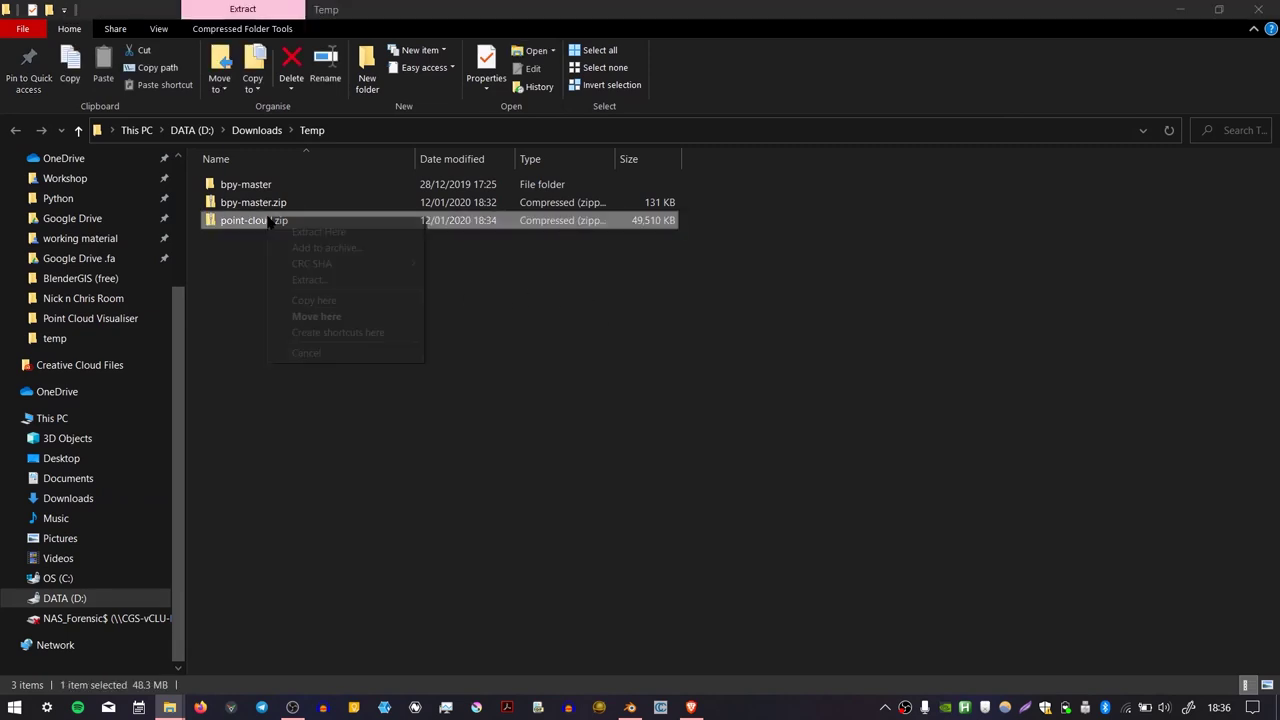
click(305, 232)
double_click(283, 205)
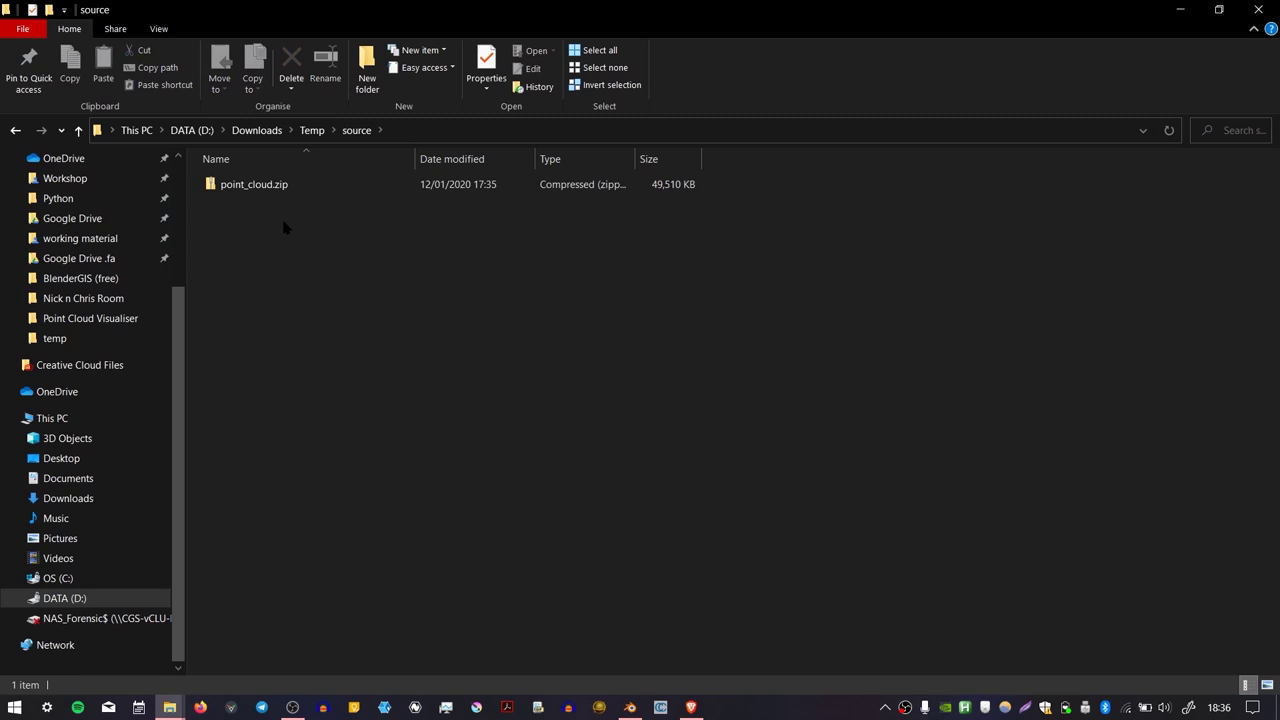
click(283, 188)
right_click(282, 188)
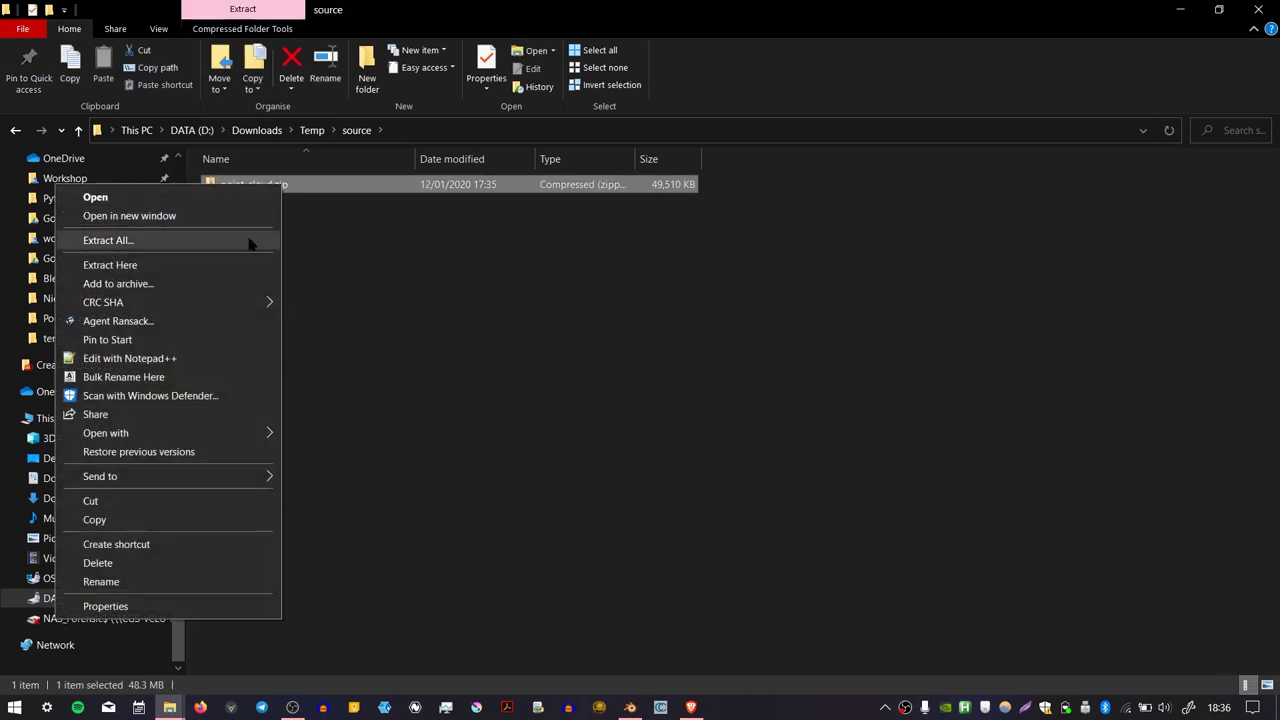
click(249, 265)
click(286, 186)
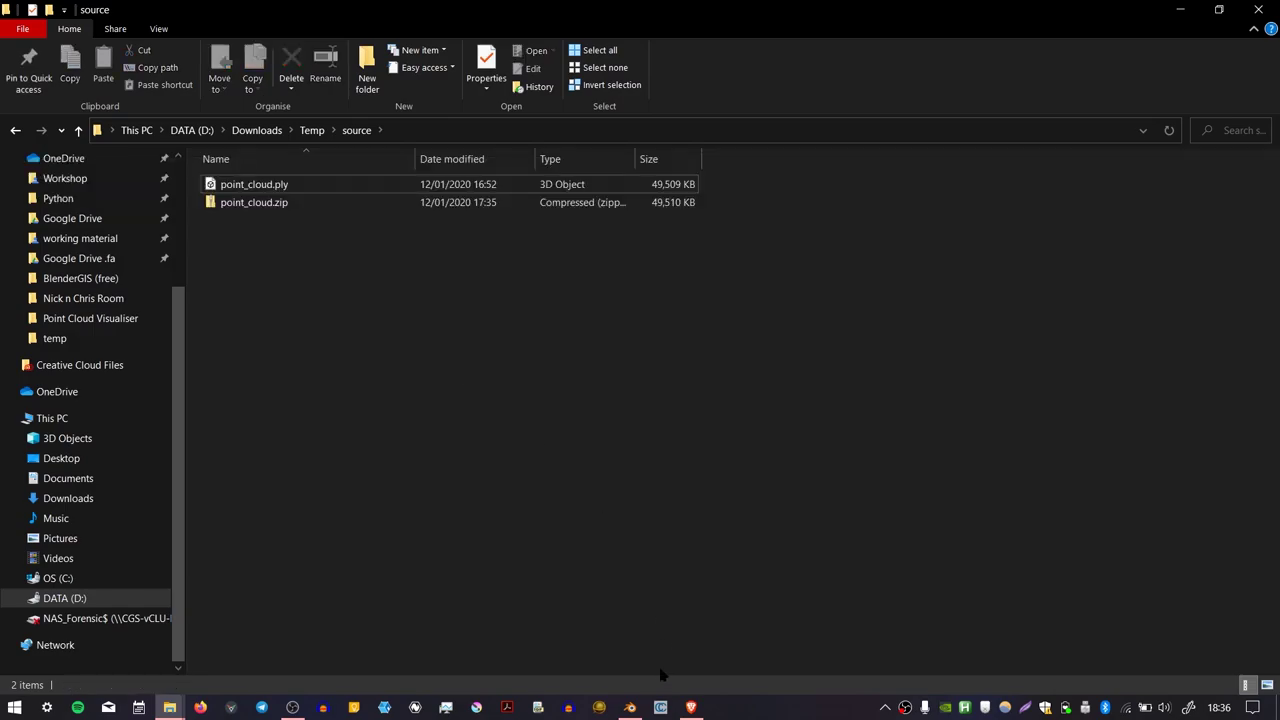
Step: Switch to Blender and display the Point Cloud Visualizer settings in the 3D viewport's sidebar
click(630, 707)
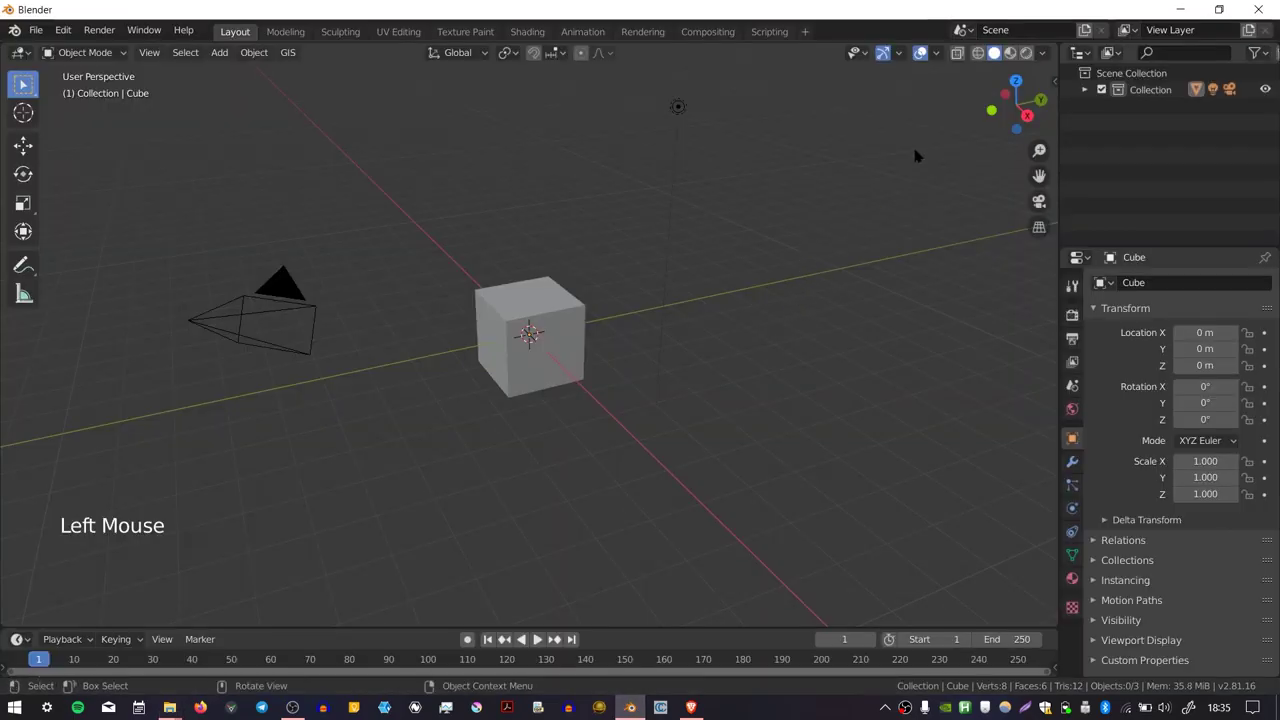
click(1050, 80)
key(n)
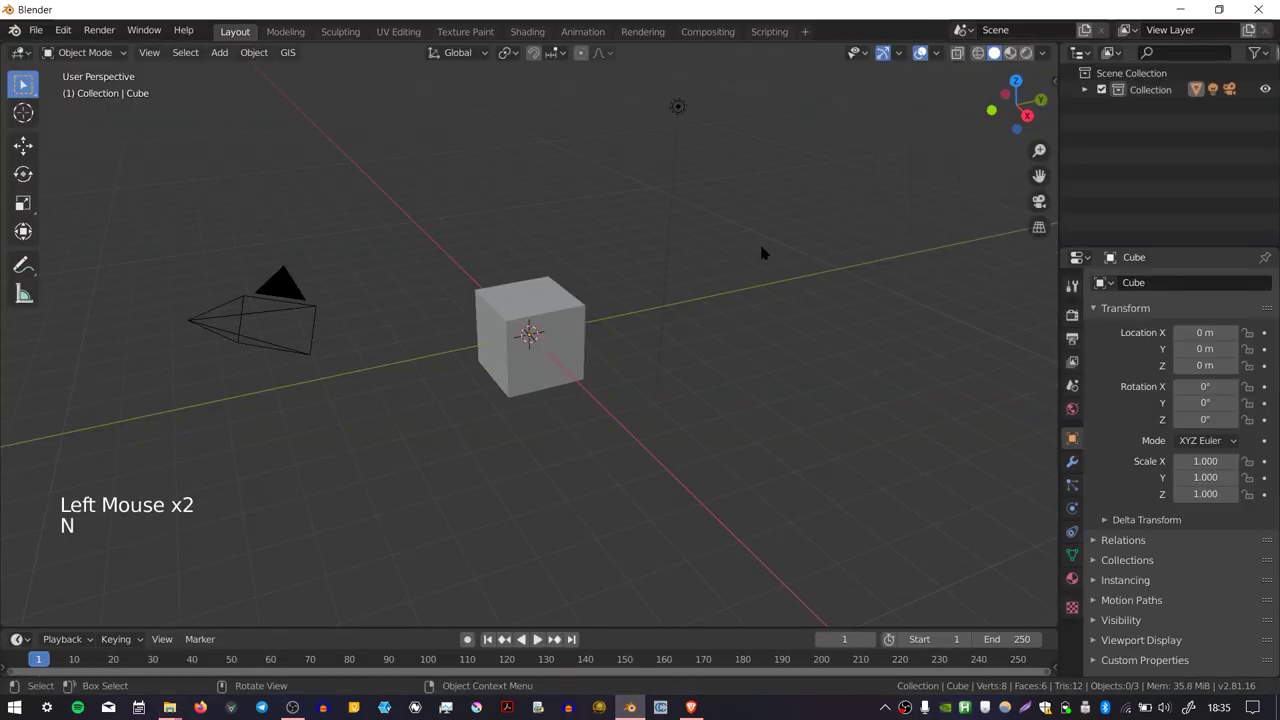
key(n)
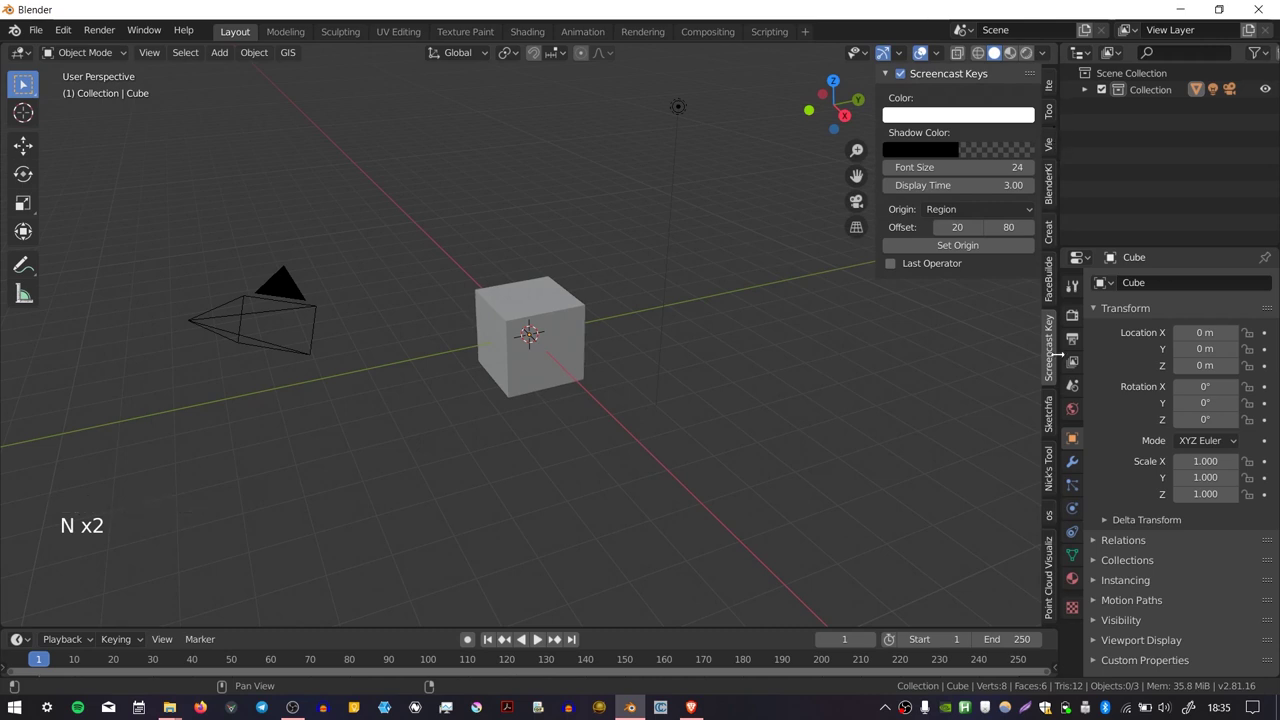
click(1049, 562)
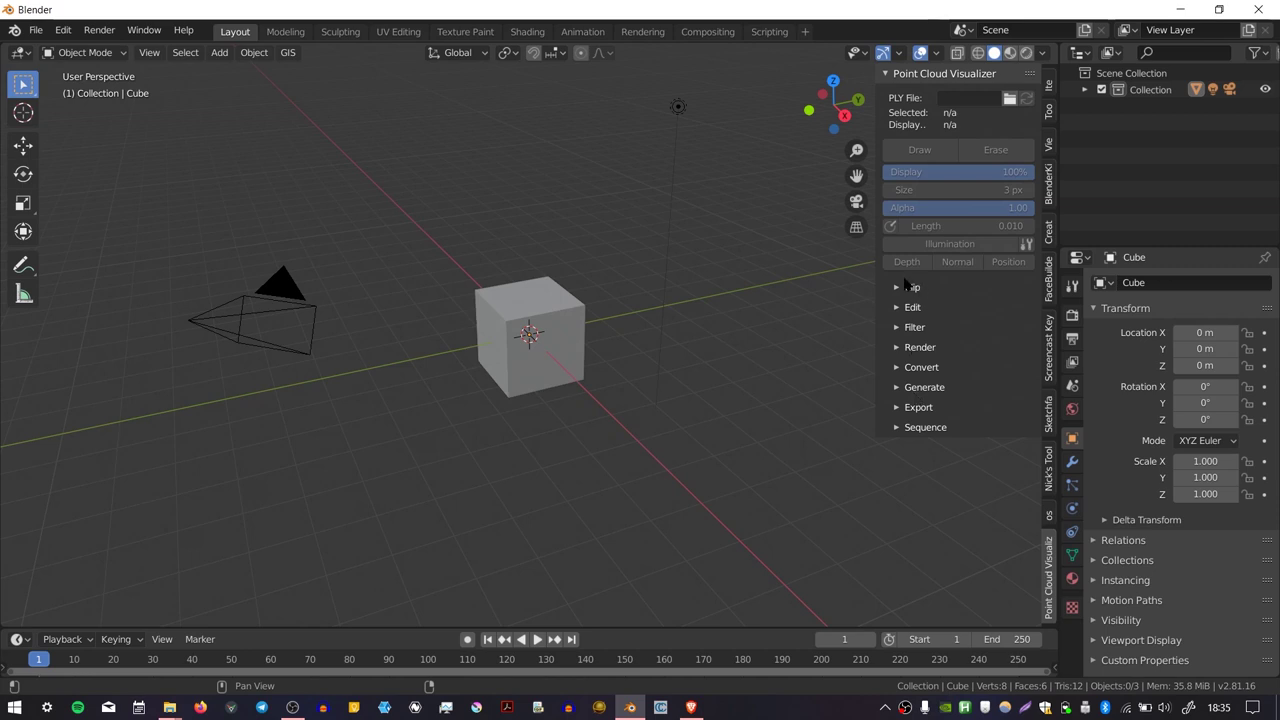
Step: Delete the default cube and add an empty at the world origin
key(Delete)
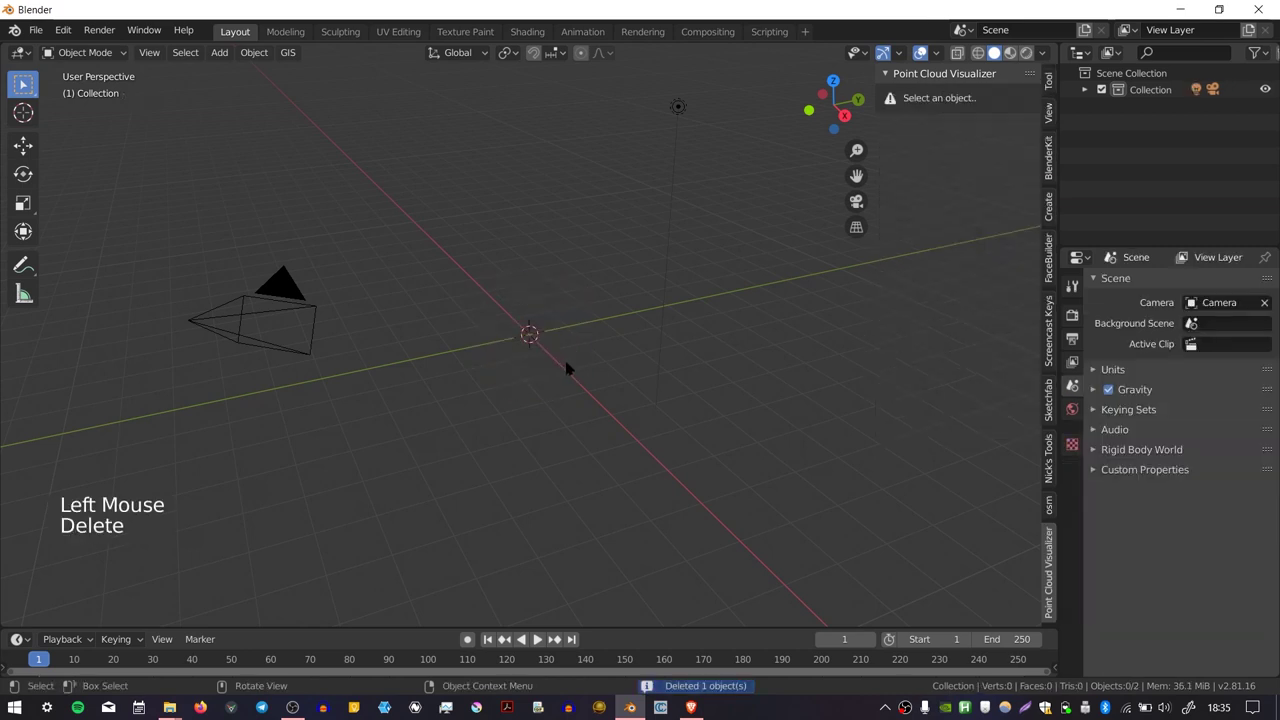
key(shift+a)
mouse_move(591, 508)
click(648, 510)
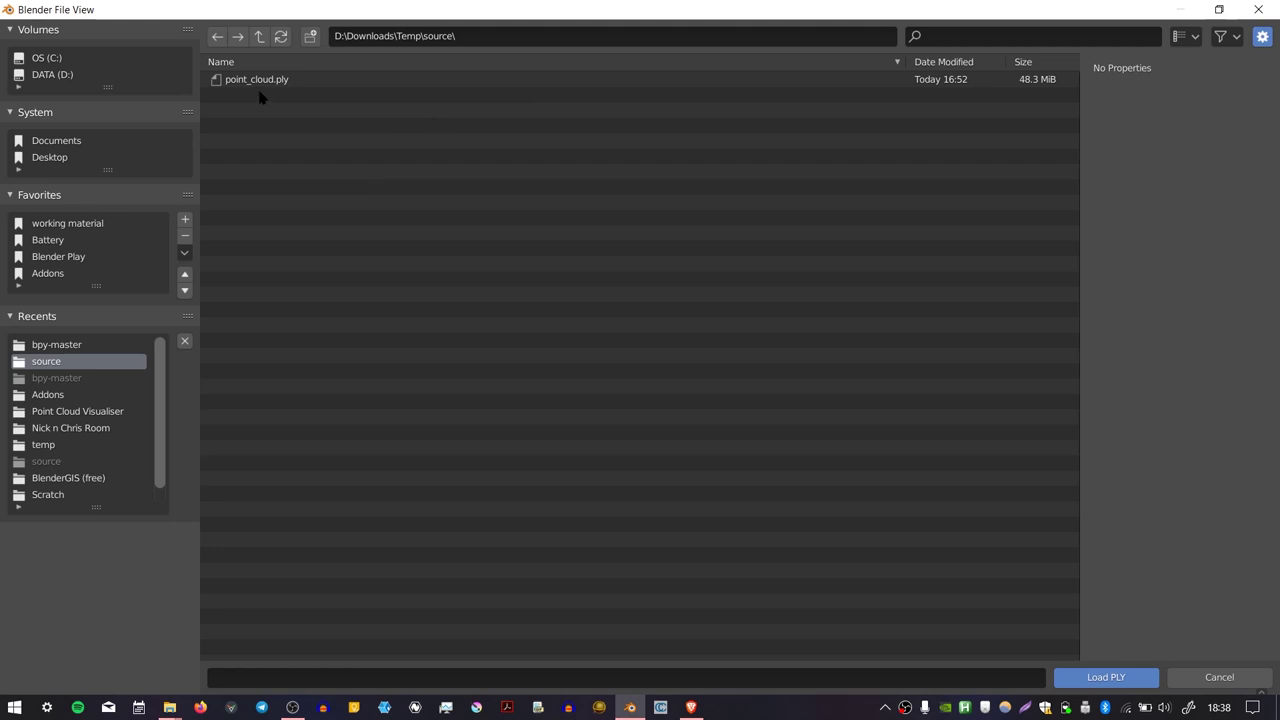
Step: Load point_cloud.ply from the Temp\source folder for the empty and draw the point cloud in the viewport
click(262, 84)
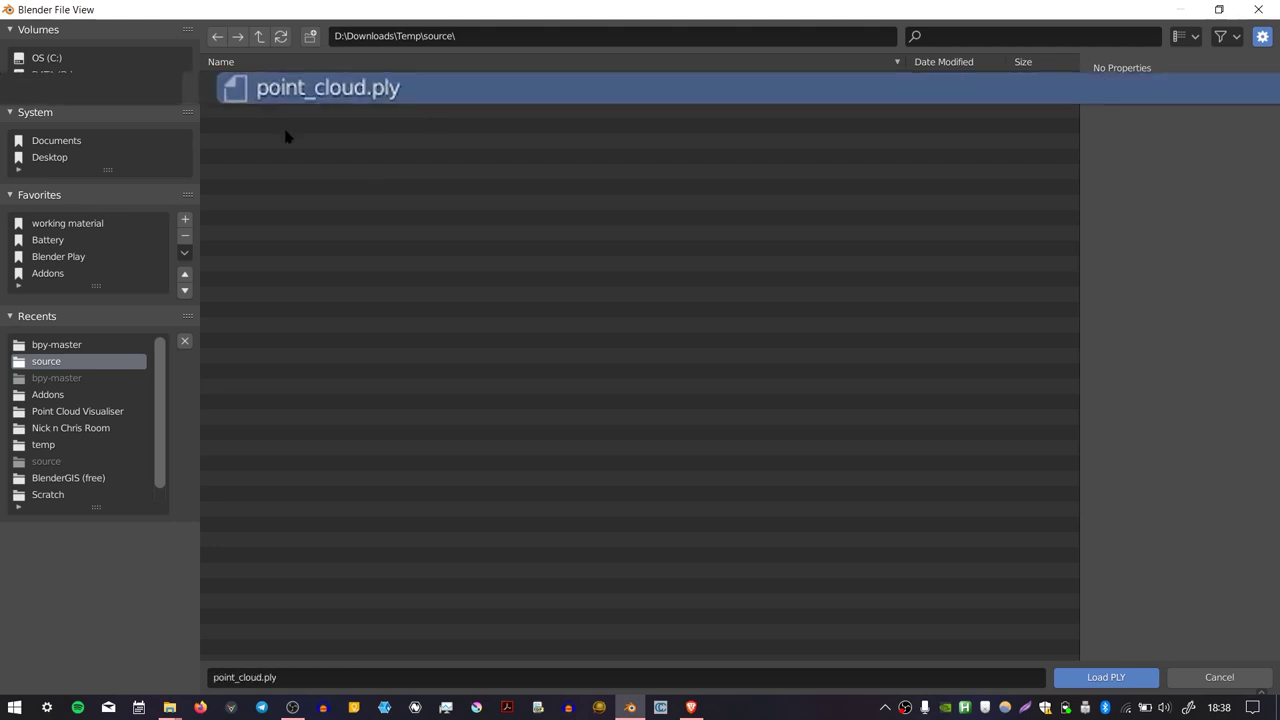
click(1095, 676)
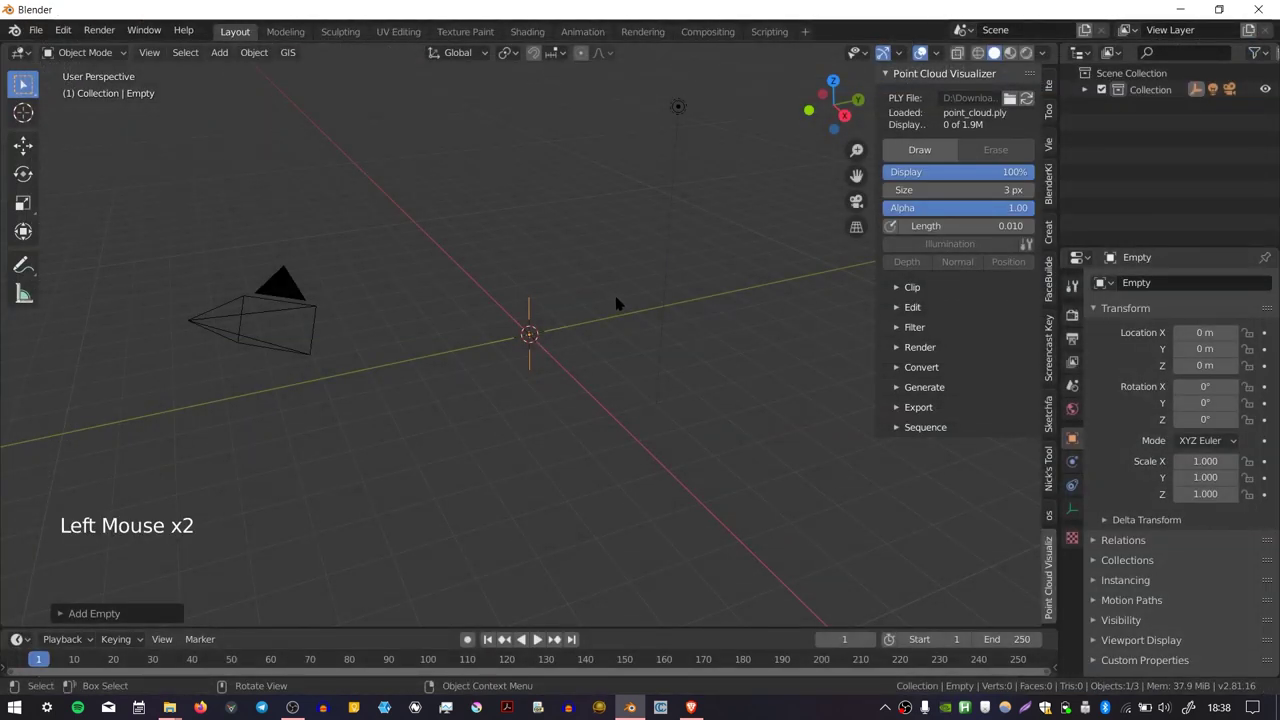
click(918, 152)
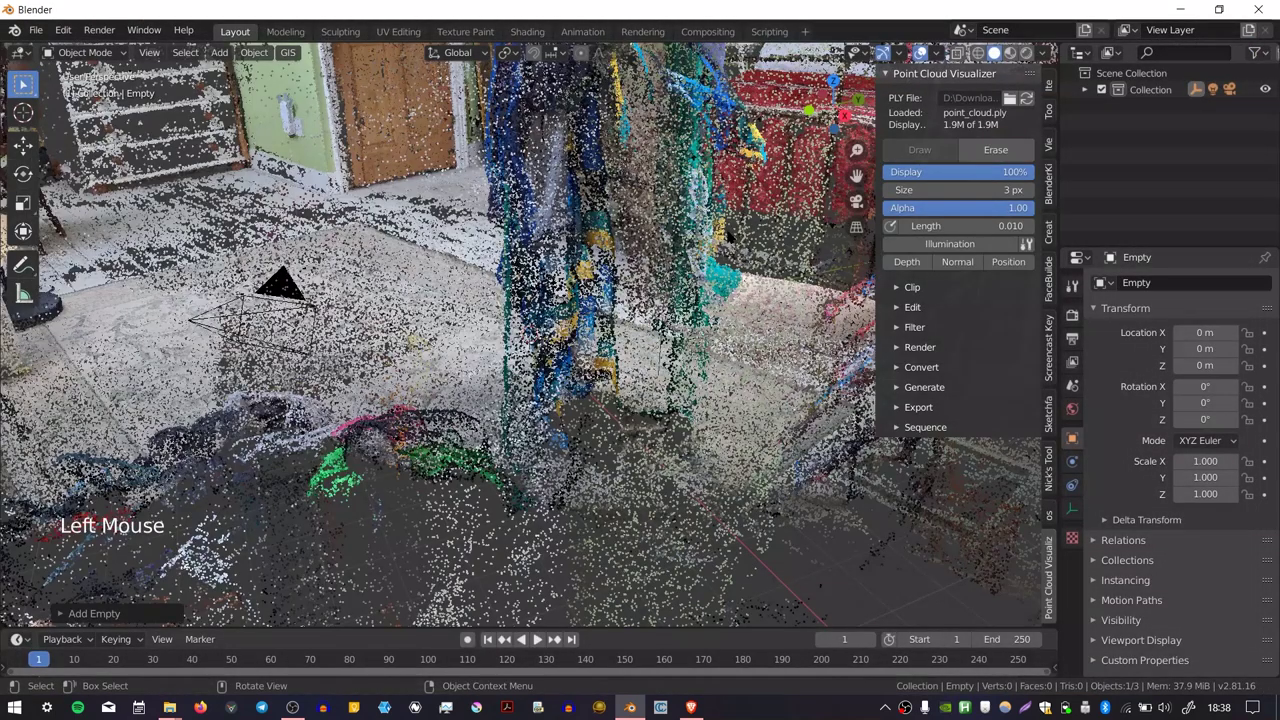
ctrl+middle_drag(644, 203, 590, 488)
shift+middle_drag(572, 262, 570, 256)
middle_drag(570, 256, 614, 248)
shift+middle_drag(614, 248, 598, 224)
Step: Select the empty in the collection and try moving, rotating and scaling the point cloud with it
click(1085, 89)
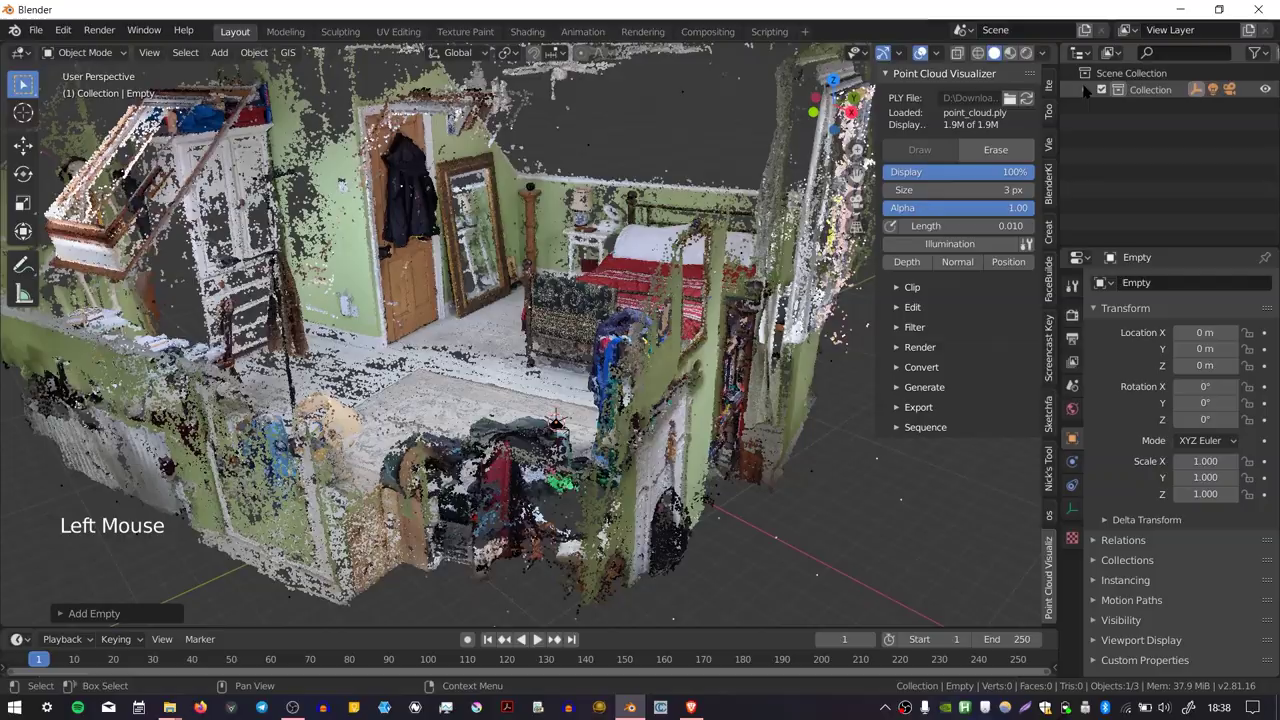
click(1143, 123)
key(g)
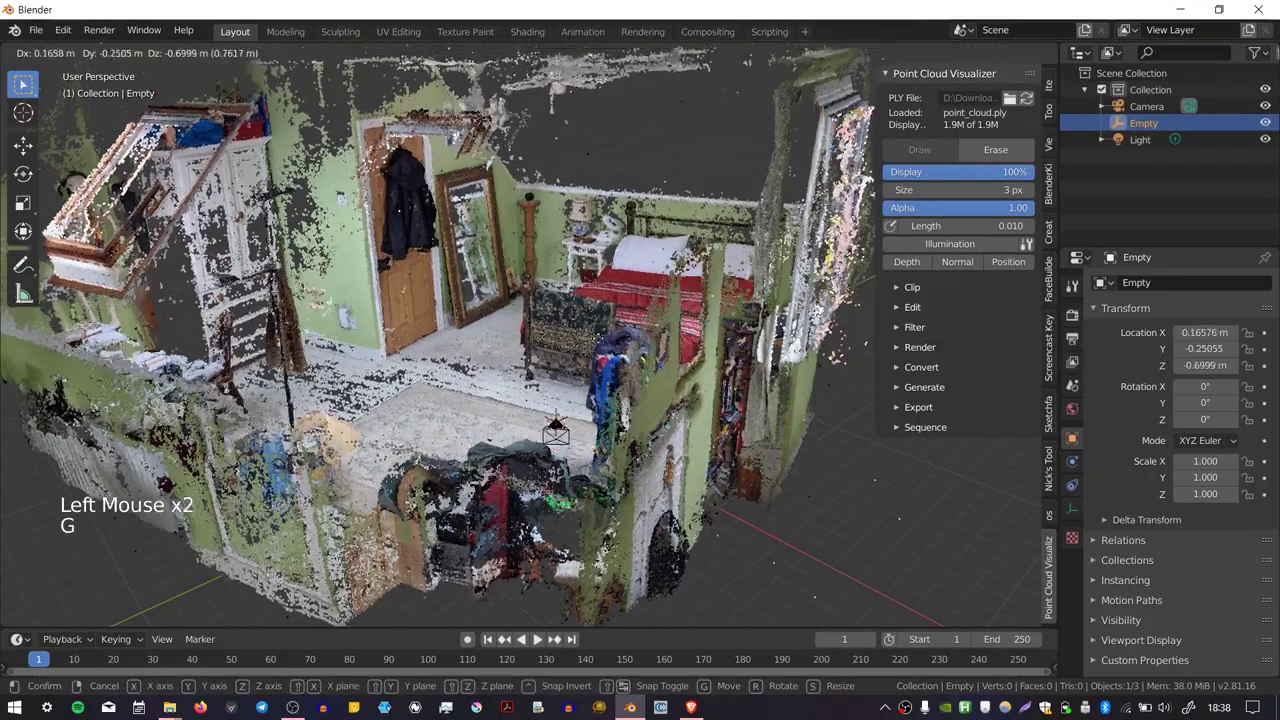
key(r)
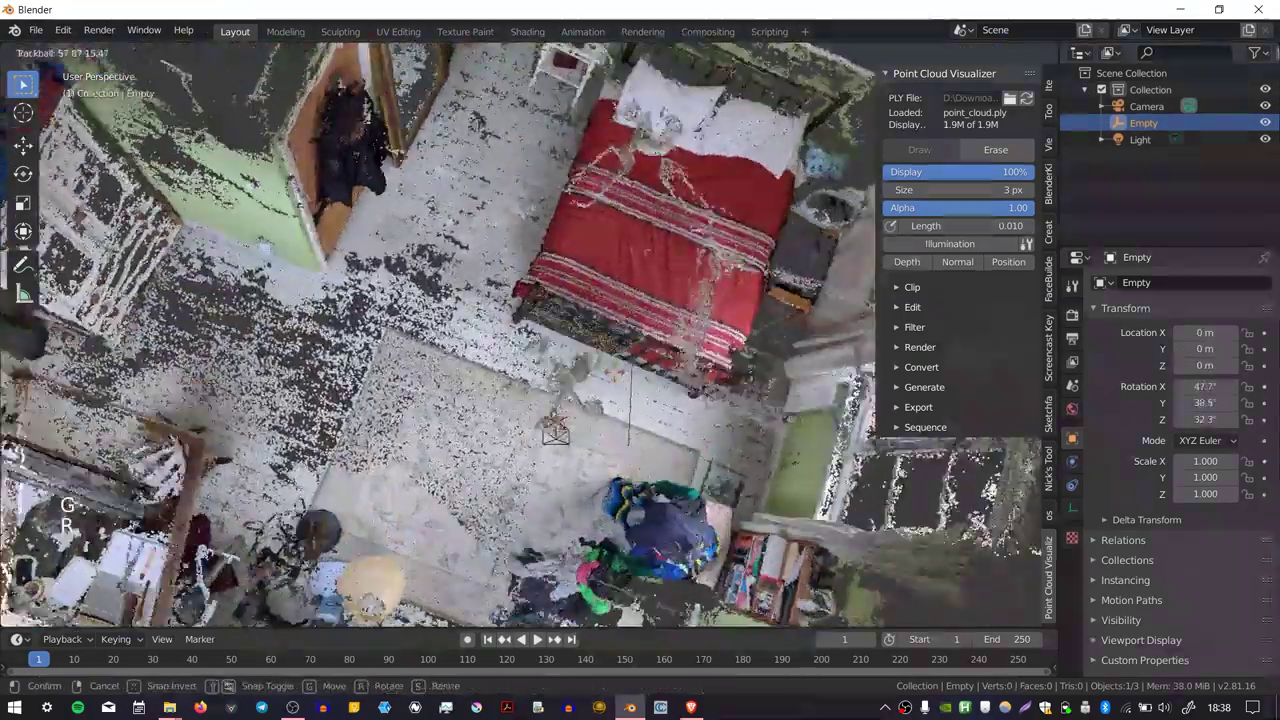
key(s)
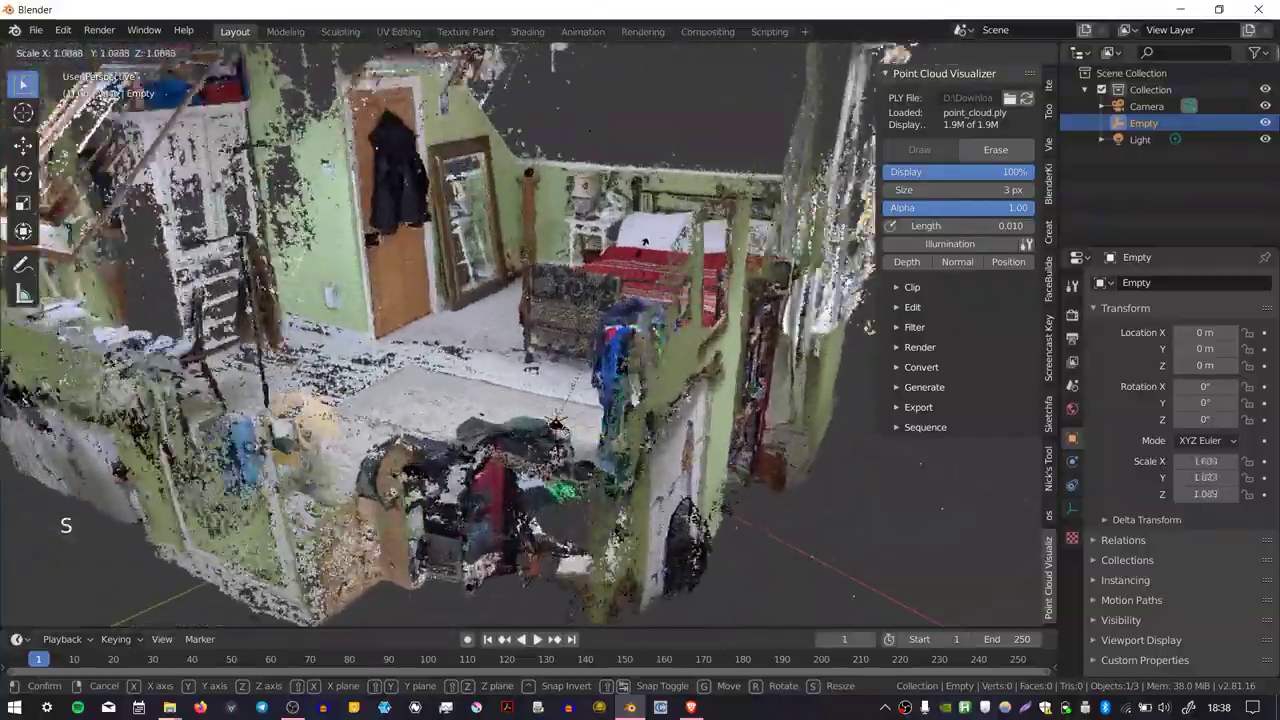
key(Escape)
Step: Try displaying only 42% of the cloud's points and restore the display to 100%
middle_drag(546, 328, 586, 398)
middle_drag(586, 398, 565, 302)
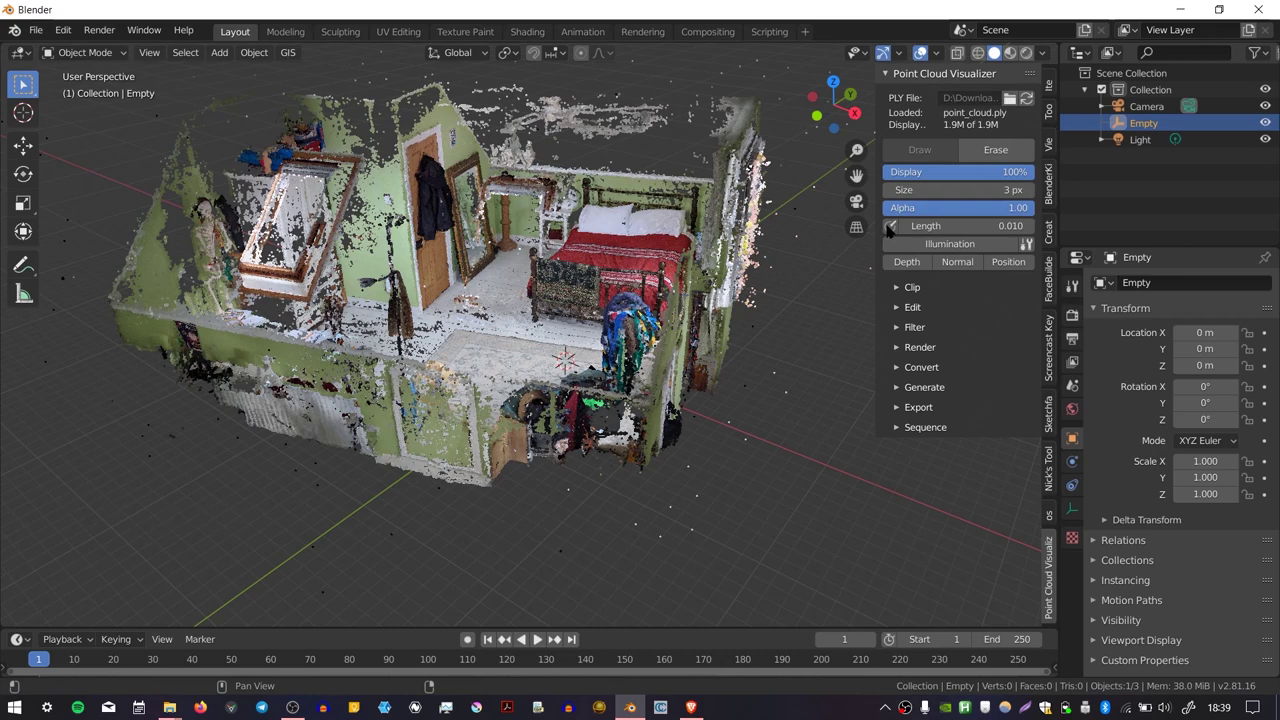
middle_drag(870, 240, 687, 253)
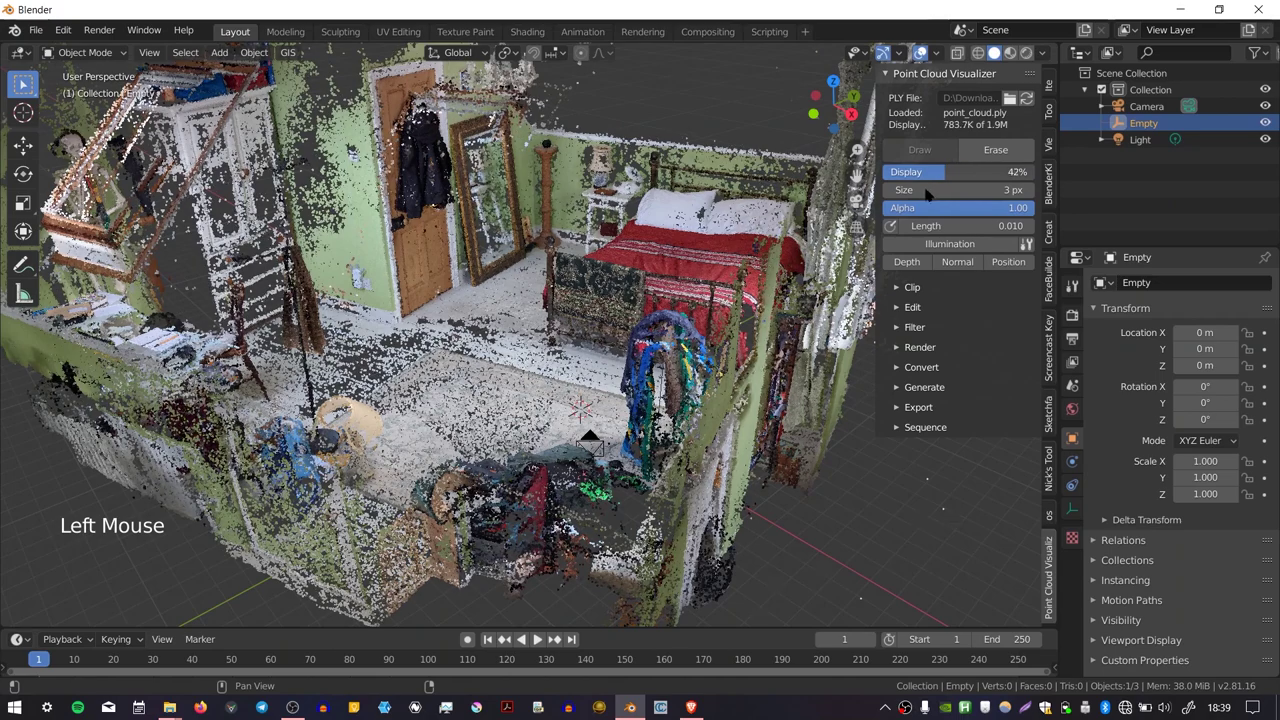
drag(895, 200, 1043, 183)
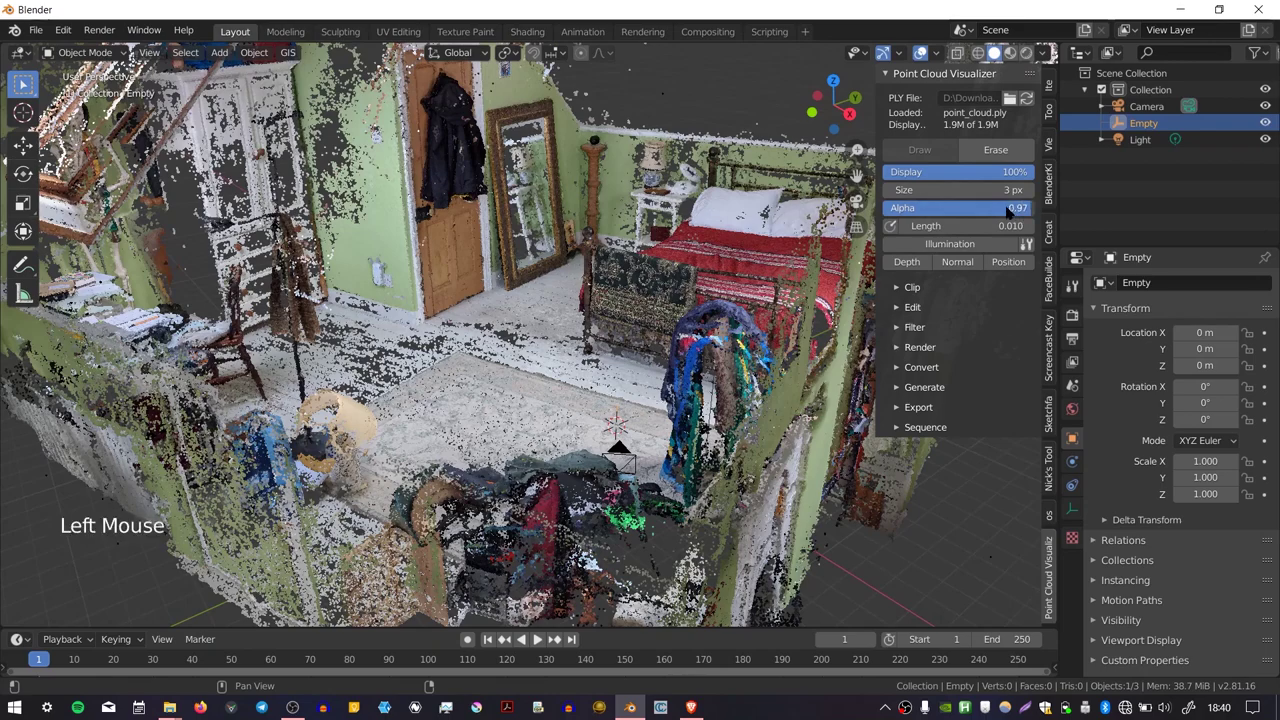
Step: Try a lower alpha on the point cloud and restore it to 1.00
drag(1008, 210, 900, 210)
middle_drag(660, 300, 780, 280)
ctrl+middle_drag(780, 280, 790, 315)
drag(891, 210, 1016, 210)
Step: Try illumination on the point cloud with another light direction, light intensity 0.30 and shadow intensity 0.44, and turn it off again
click(978, 246)
middle_drag(720, 320, 649, 322)
shift+middle_drag(649, 322, 734, 294)
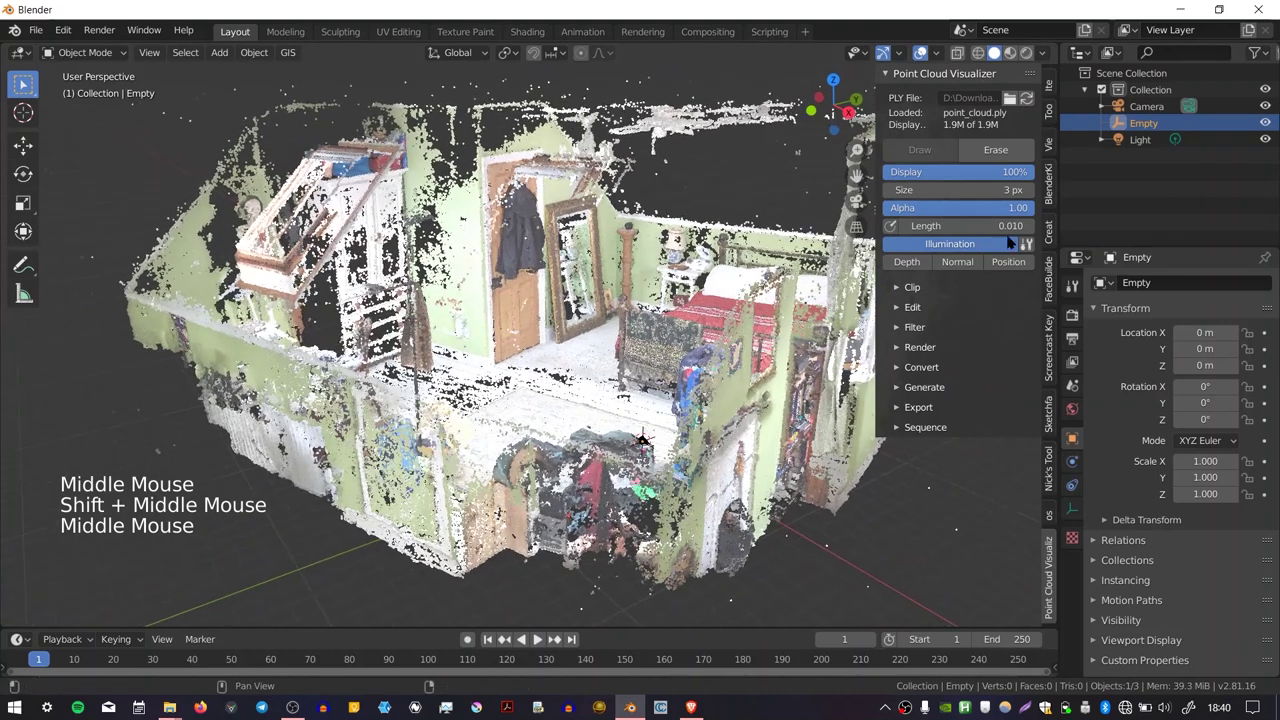
click(1025, 244)
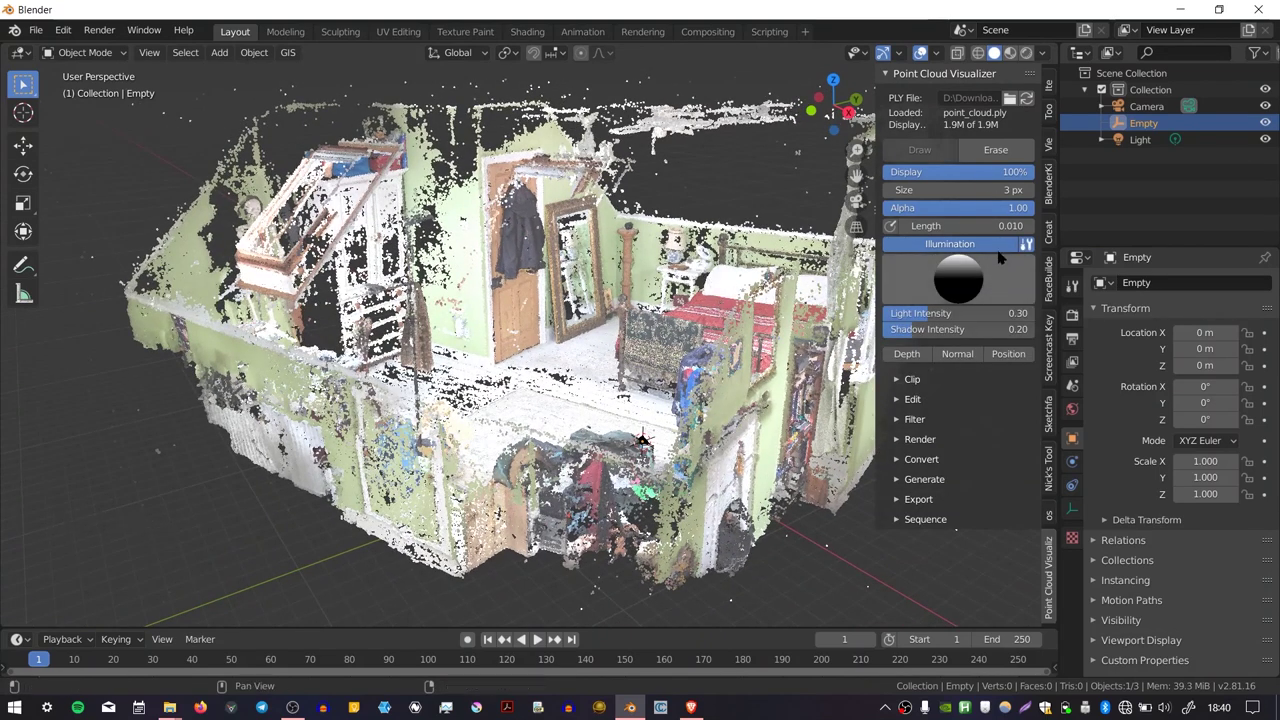
mouse_move(956, 266)
mouse_down()
mouse_move(1011, 410)
mouse_move(880, 308)
mouse_move(948, 322)
mouse_move(1008, 314)
mouse_move(880, 324)
mouse_move(1018, 328)
mouse_up()
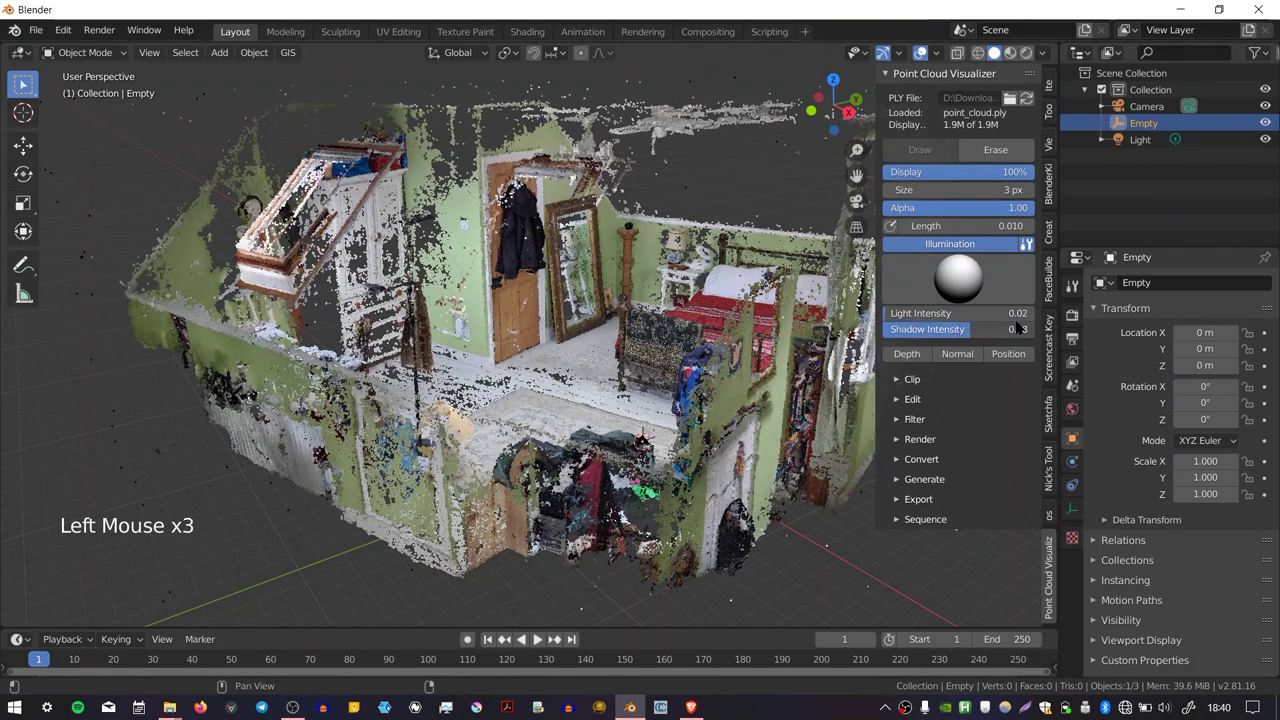
click(964, 312)
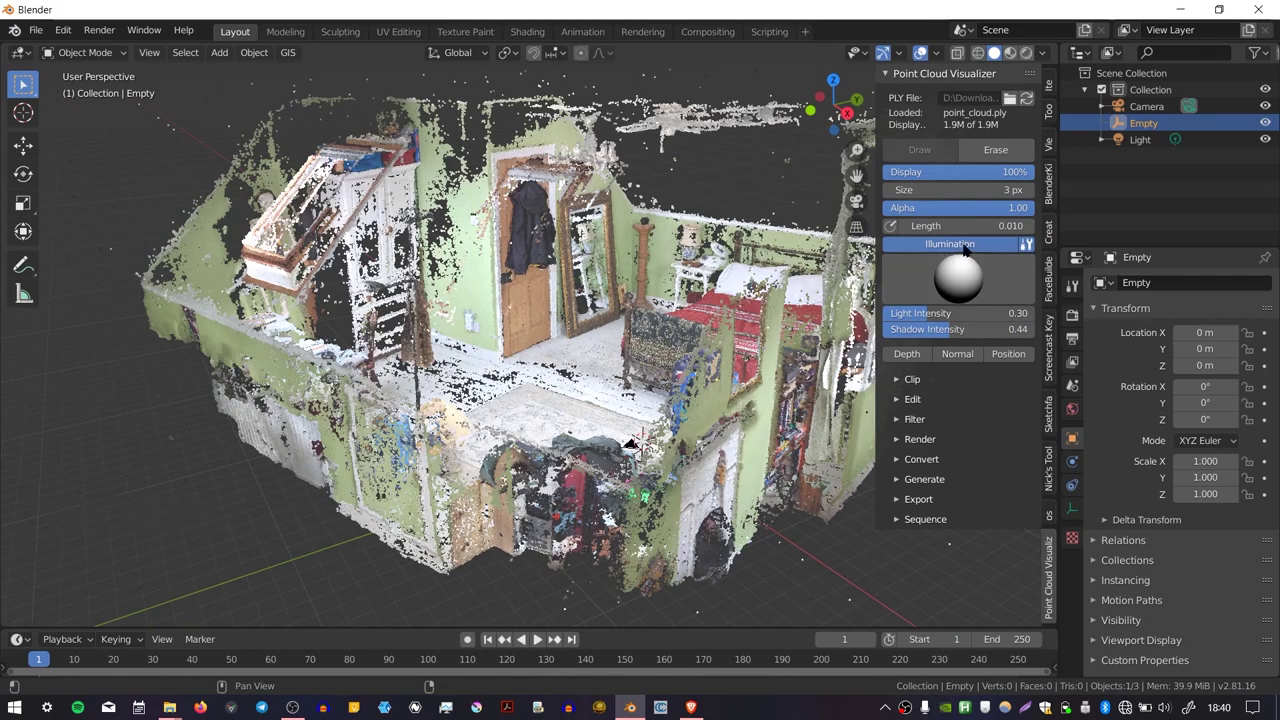
click(964, 247)
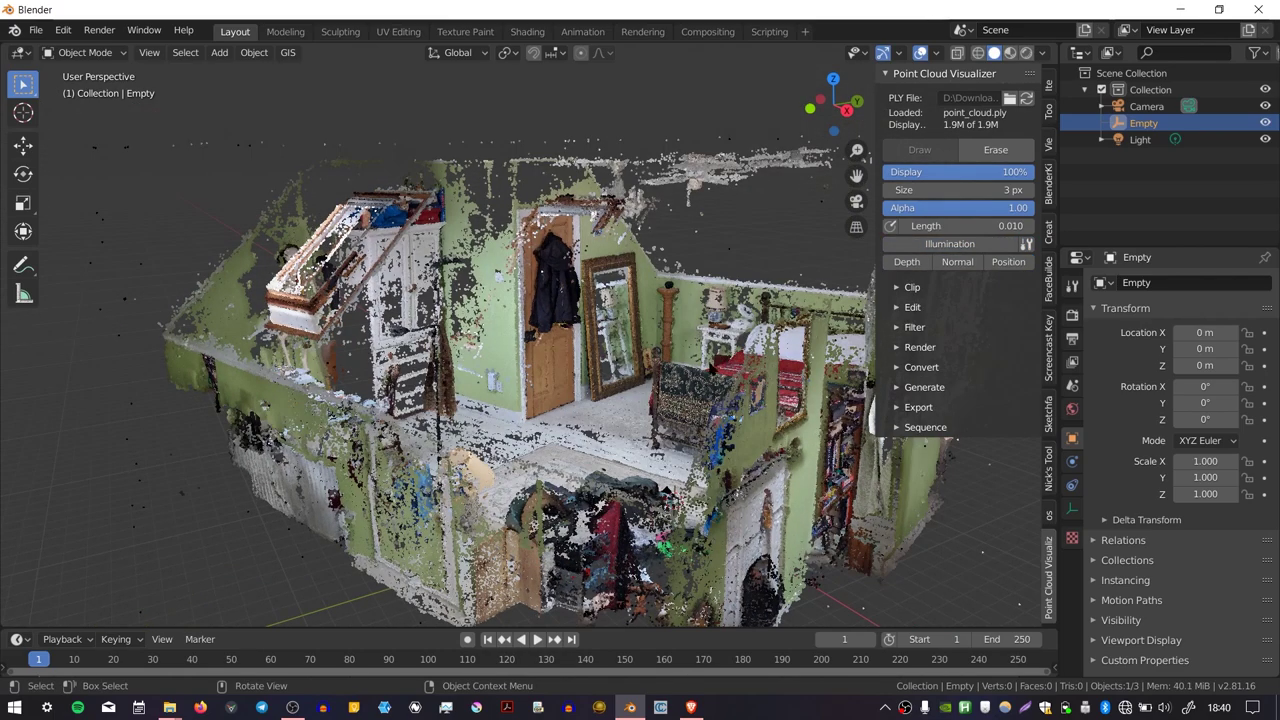
Step: Preview the point cloud with the Depth, Normal and Position shaders and return to its original colors
mouse_move(712, 368)
middle_down()
mouse_move(670, 378)
mouse_move(566, 362)
mouse_move(635, 325)
middle_up()
click(907, 261)
click(957, 261)
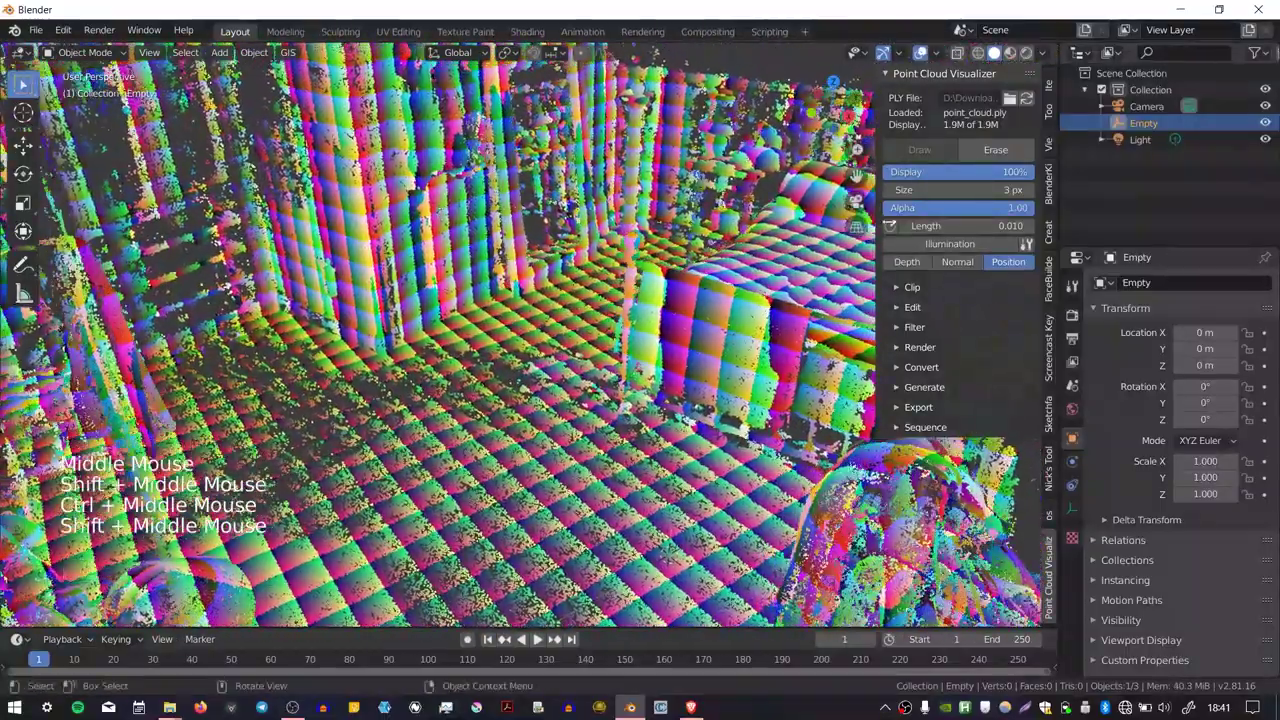
click(1008, 261)
Step: Show the clipping settings, add a cube to the scene and scale it up to about 10.28
click(912, 287)
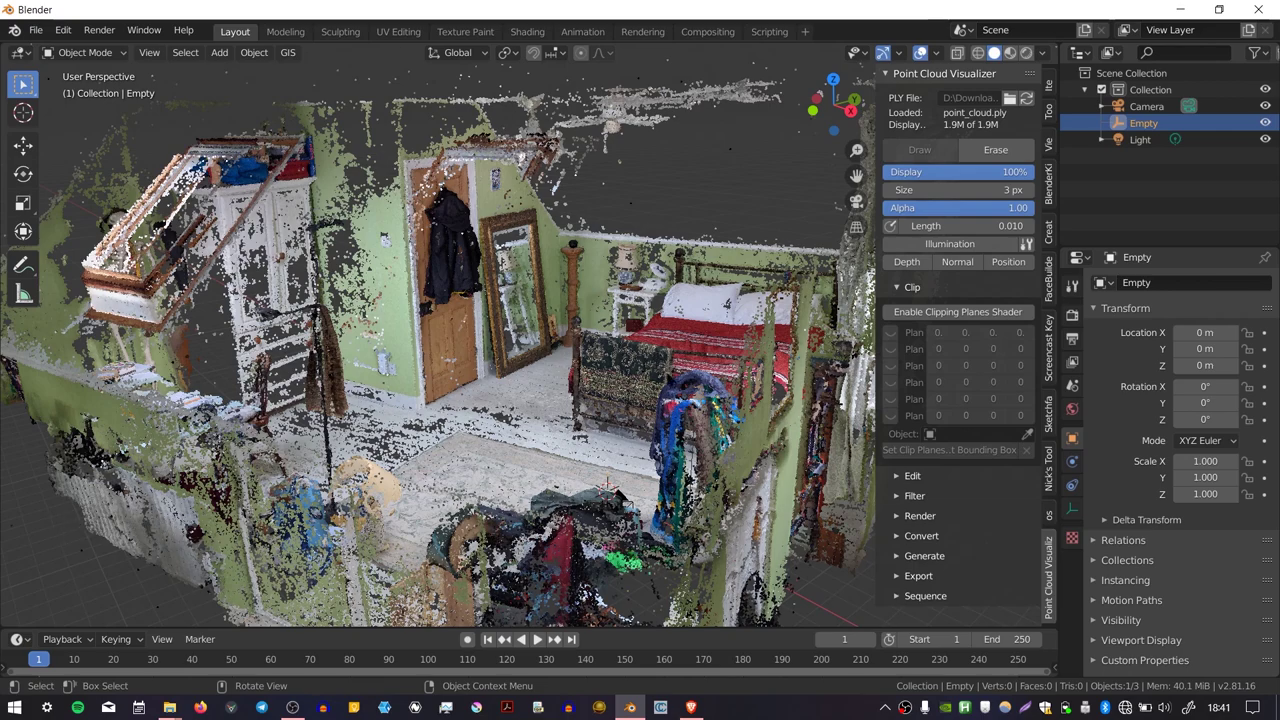
click(908, 288)
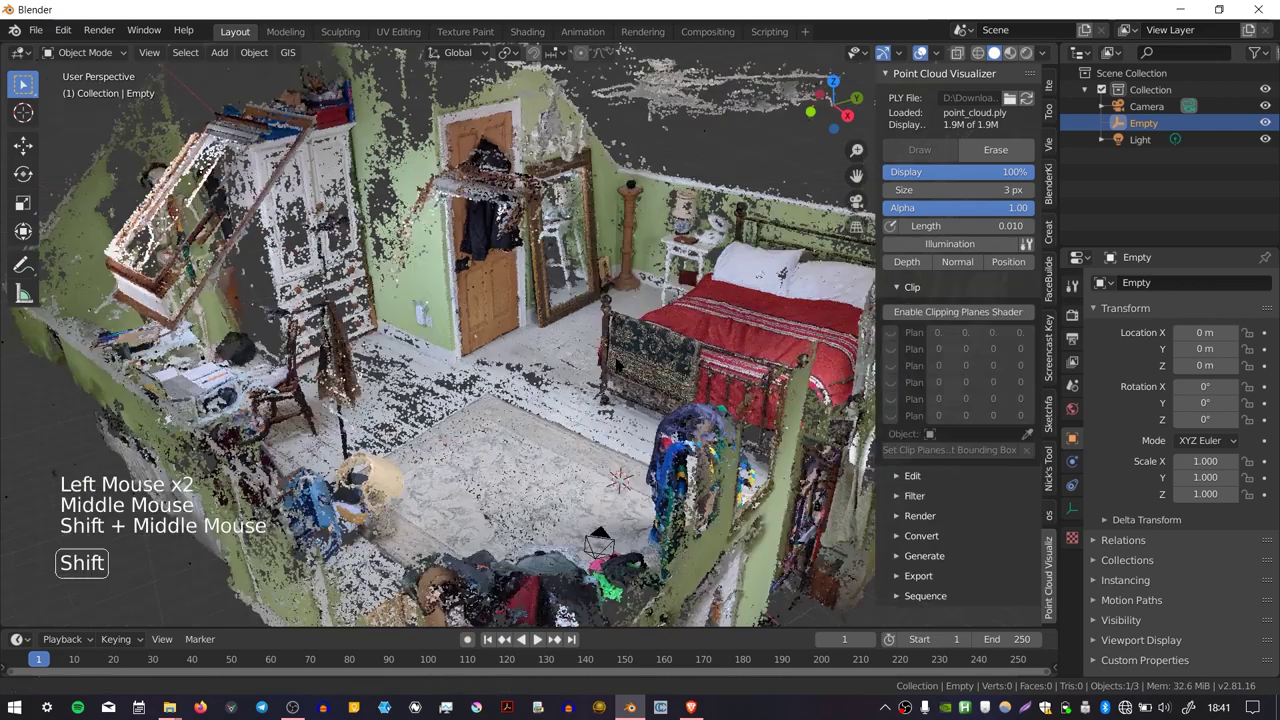
shift+middle_drag(586, 343, 609, 374)
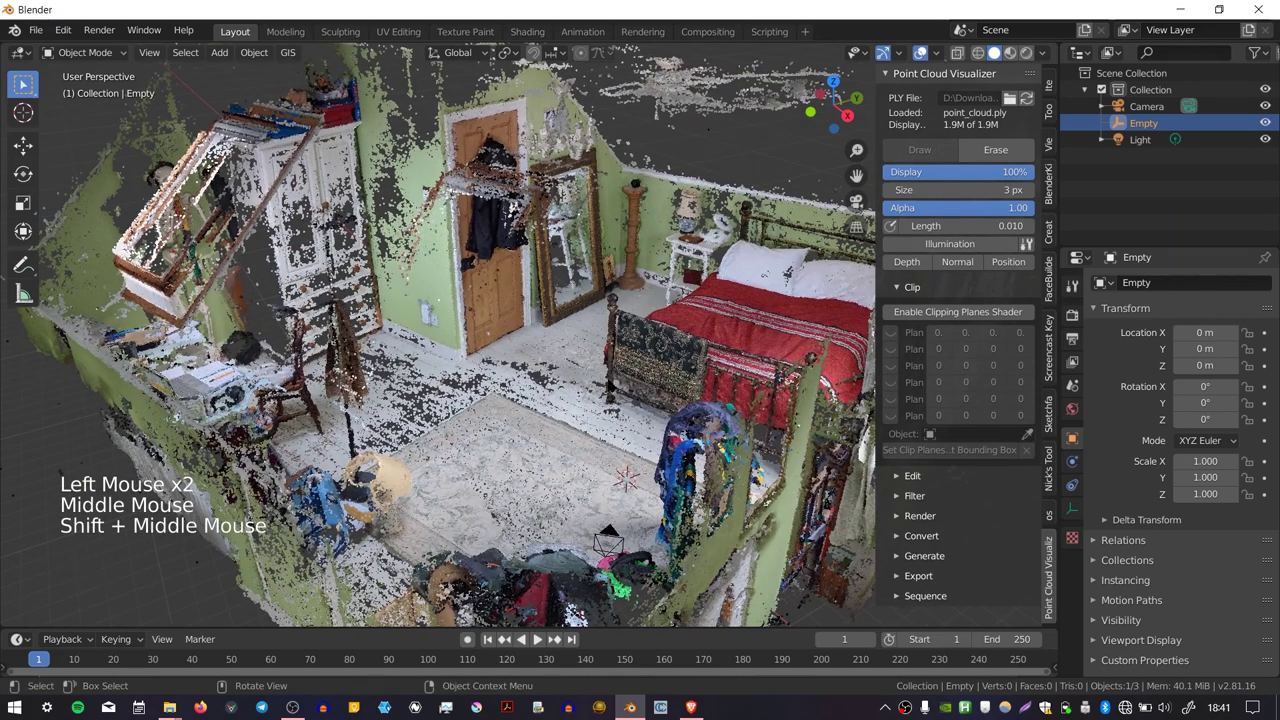
middle_drag(609, 422, 612, 415)
key(shift+a)
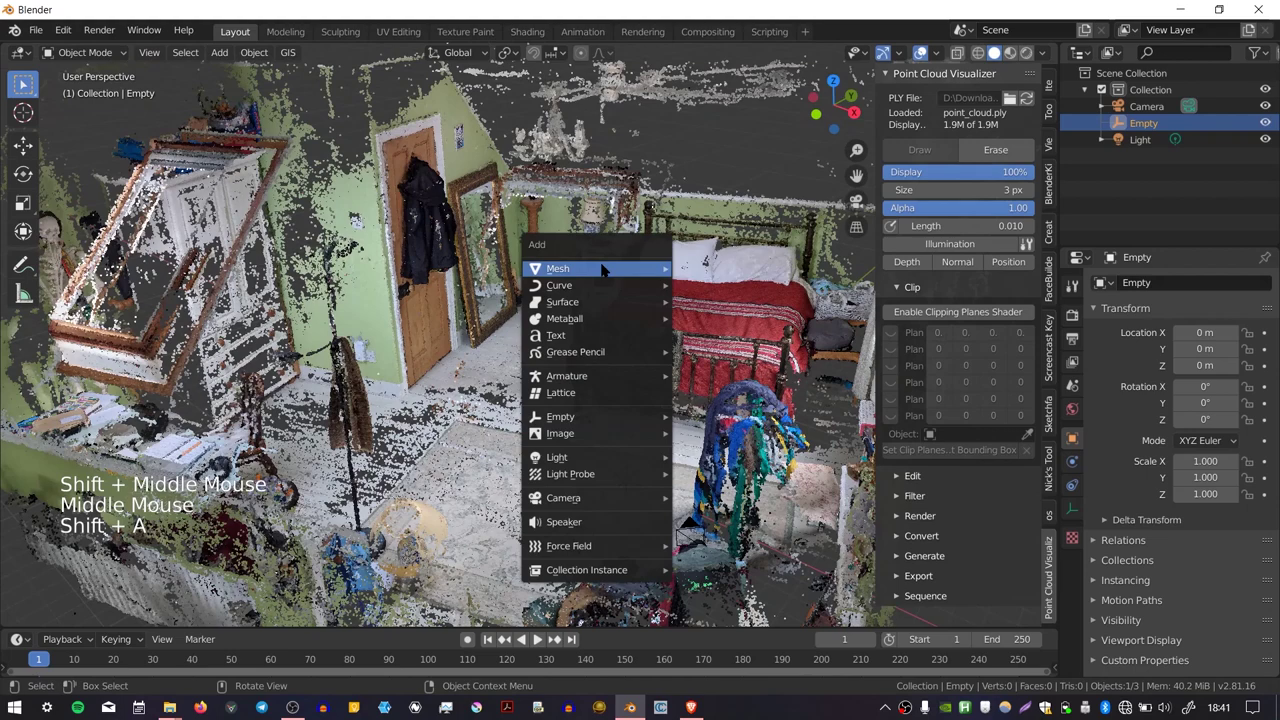
mouse_move(612, 268)
click(707, 284)
key(s)
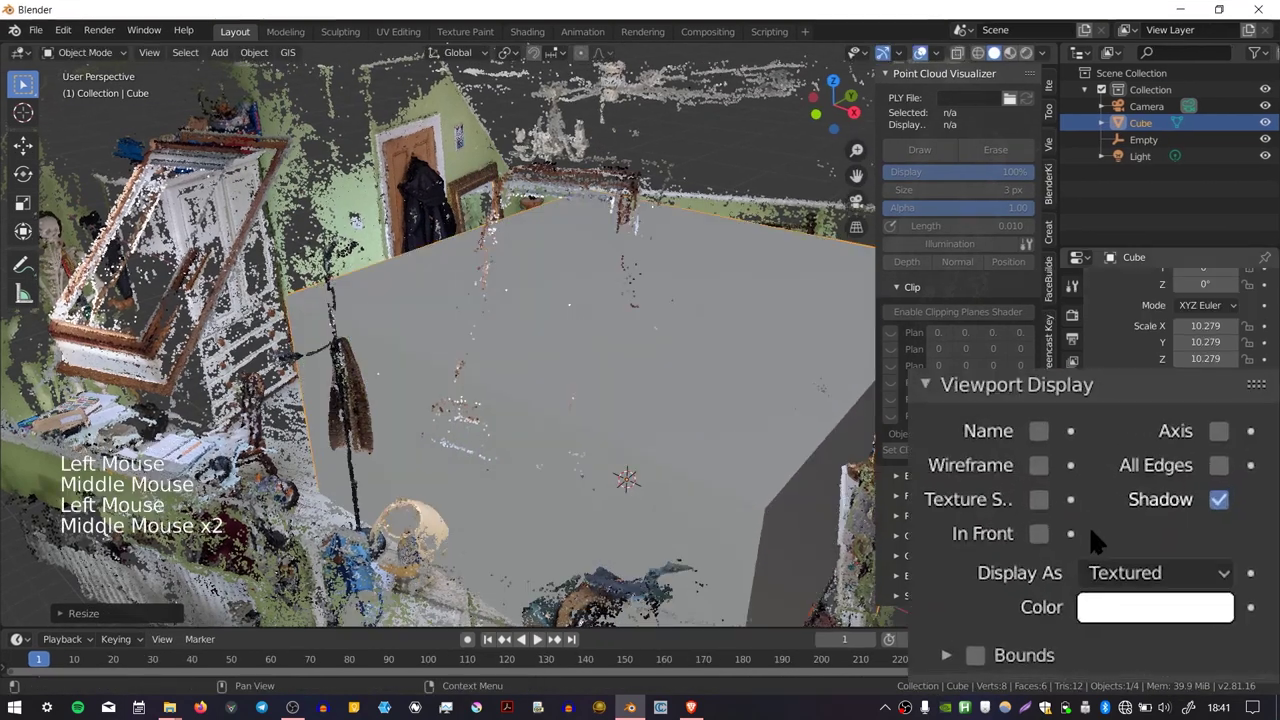
Step: Display the cube as Wire in the viewport and move it over part of the room
click(1076, 560)
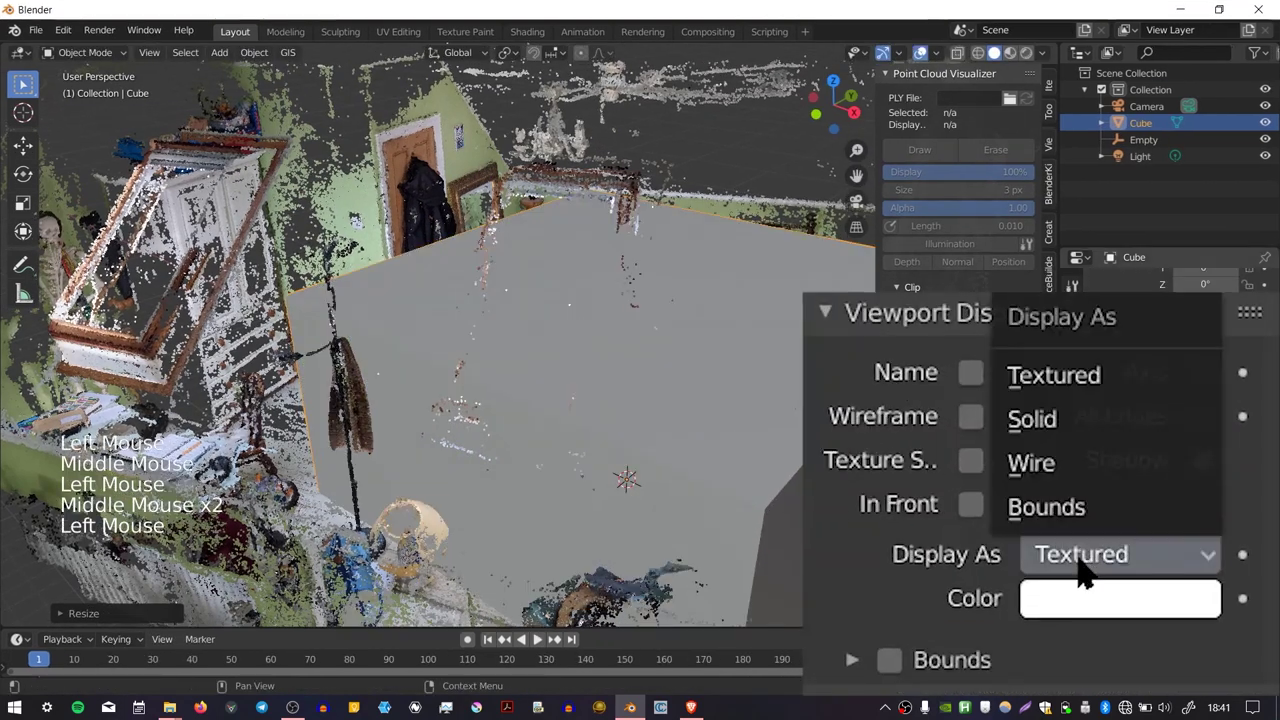
click(1064, 458)
key(g)
click(676, 242)
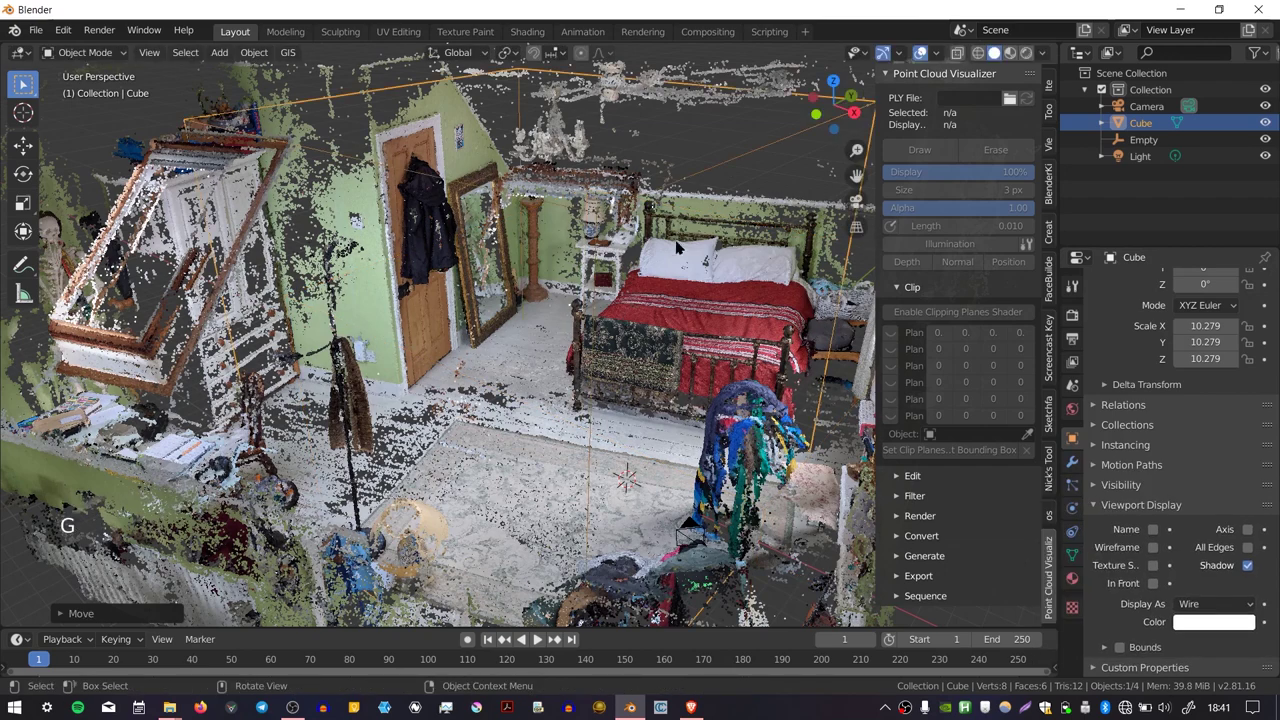
Step: Enable the clipping planes shader for the empty's point cloud and set the clip planes from the cube's bounding box
click(1100, 140)
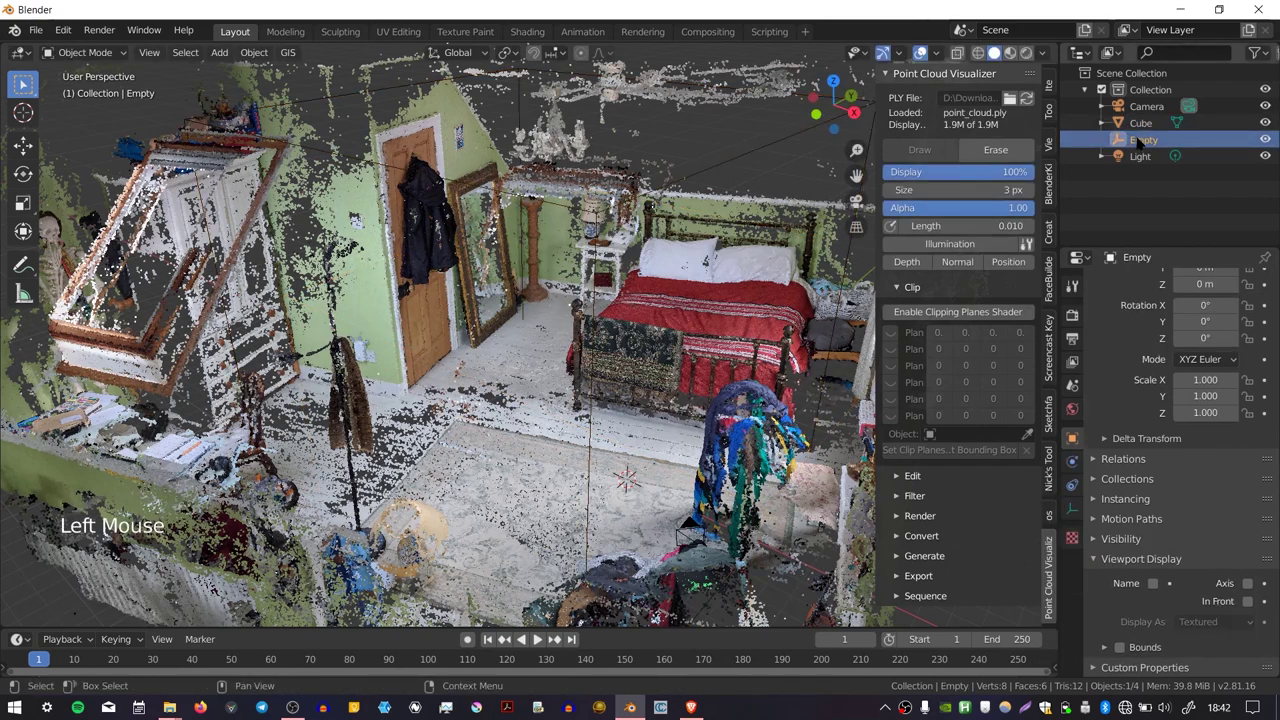
click(958, 312)
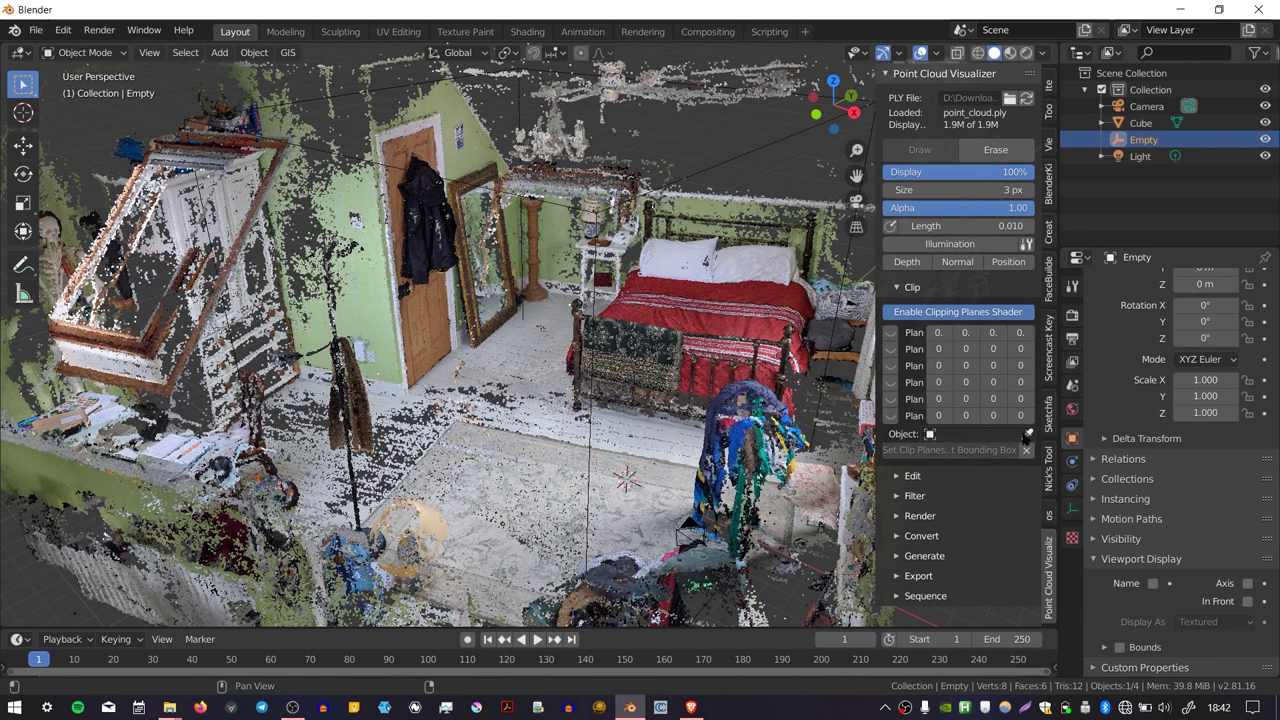
click(1155, 117)
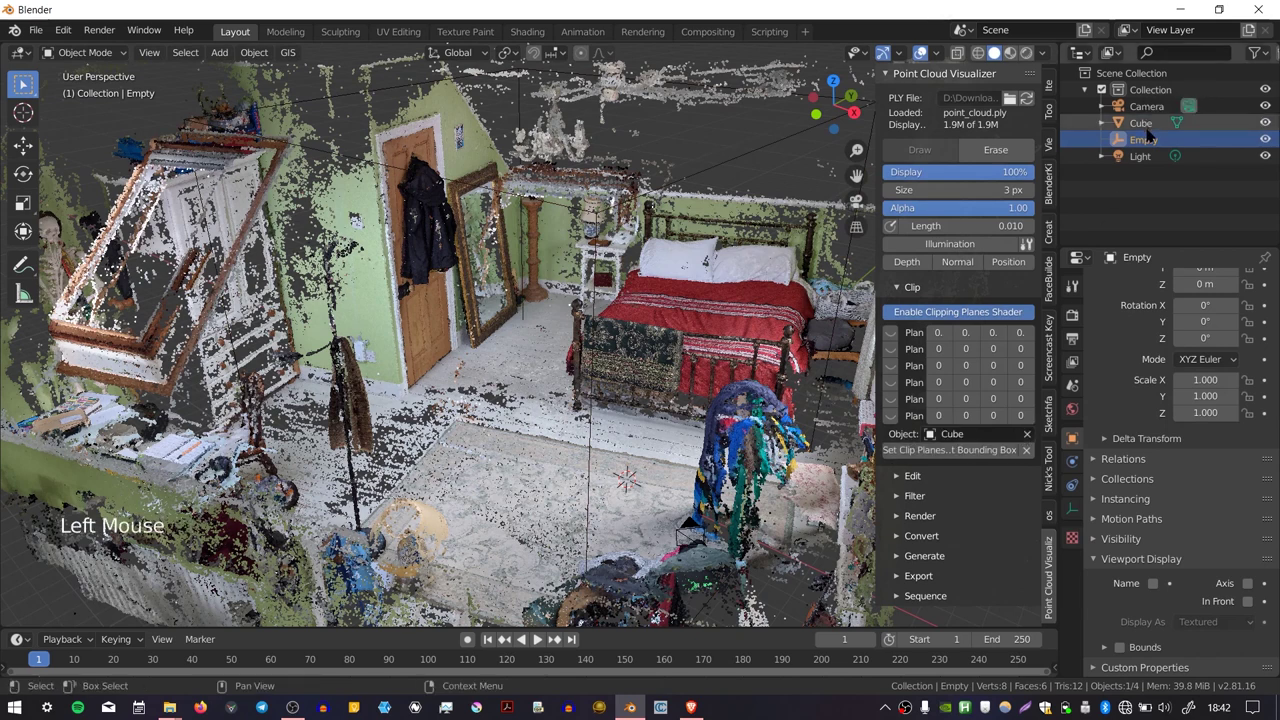
click(955, 450)
middle_drag(870, 445, 728, 382)
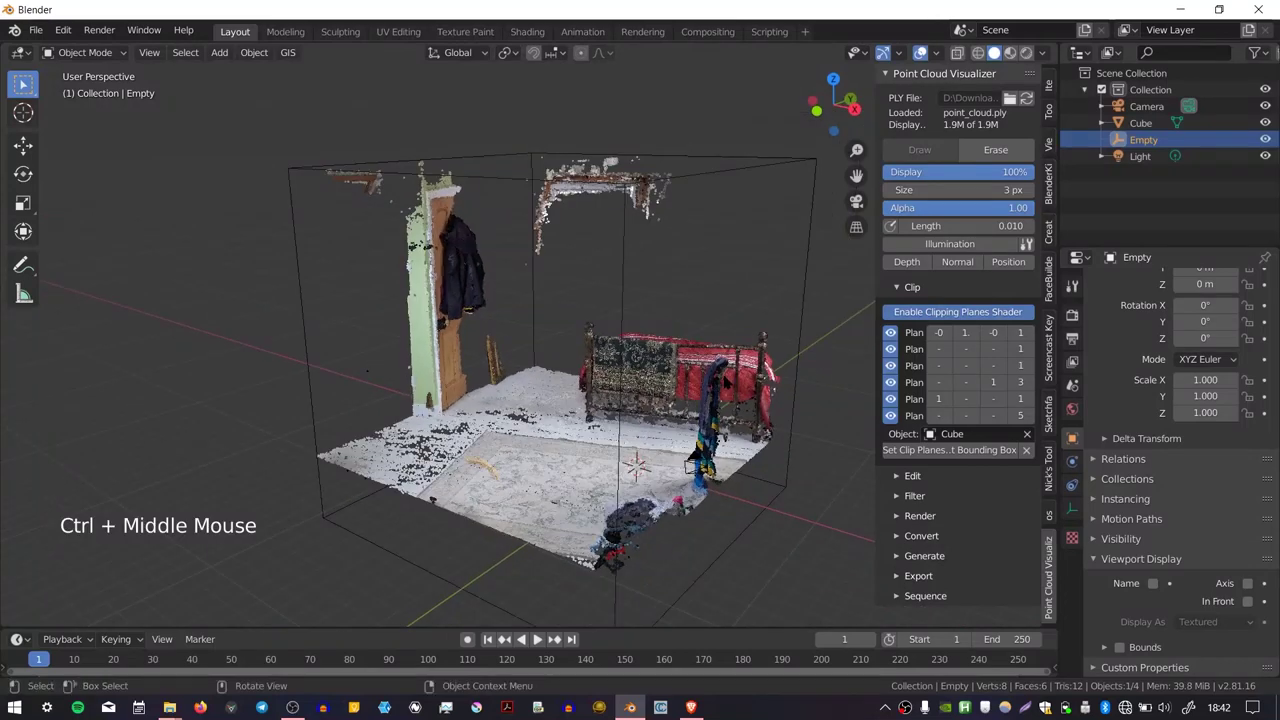
Step: Widen the sidebar, change Plane 2's third clipping value to -0.97 and disable the clipping planes shader
drag(874, 332, 803, 352)
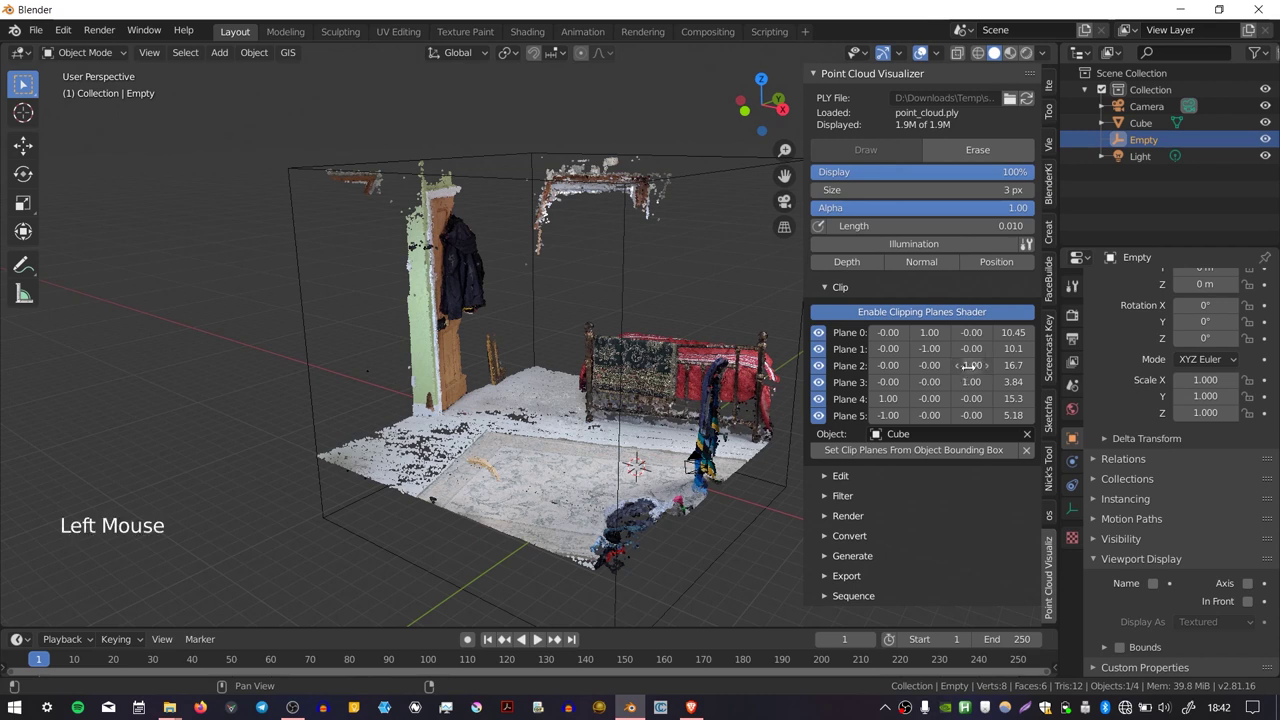
mouse_move(969, 365)
mouse_down()
mouse_move(862, 384)
mouse_move(971, 365)
mouse_up()
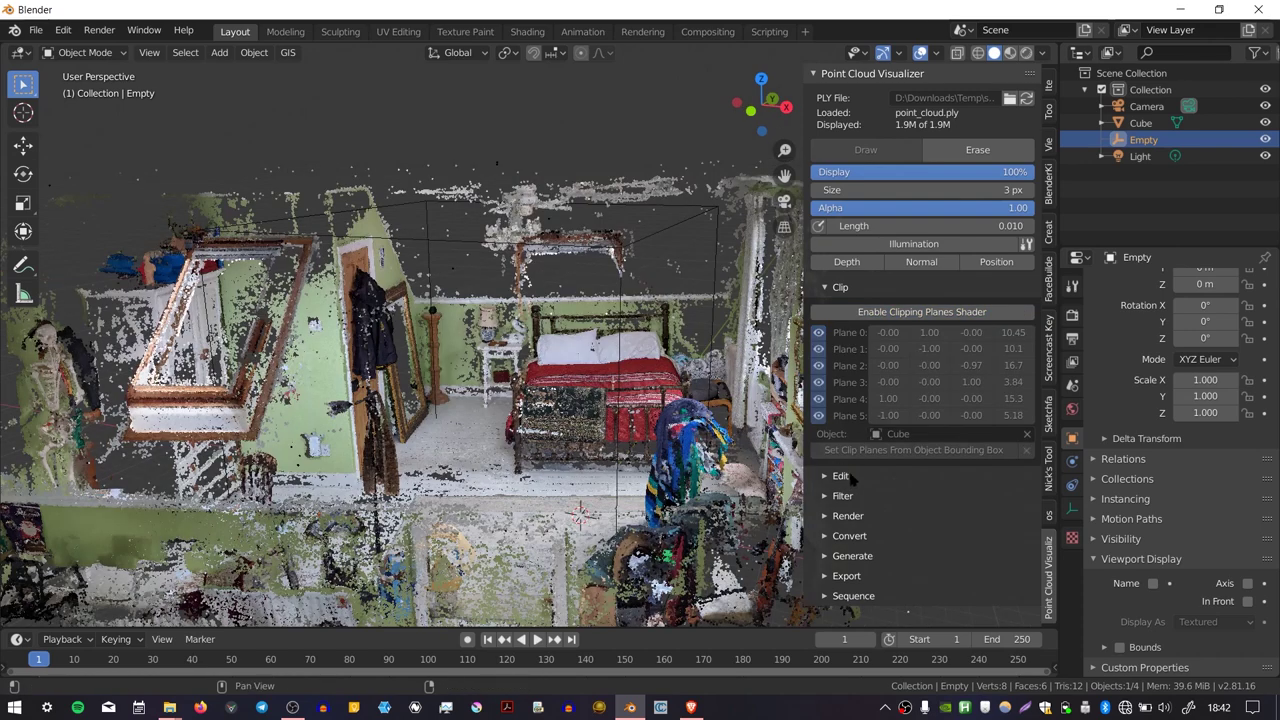
Step: Show the point cloud's edit settings and enable edit mode for it
click(851, 480)
middle_drag(827, 475, 827, 466)
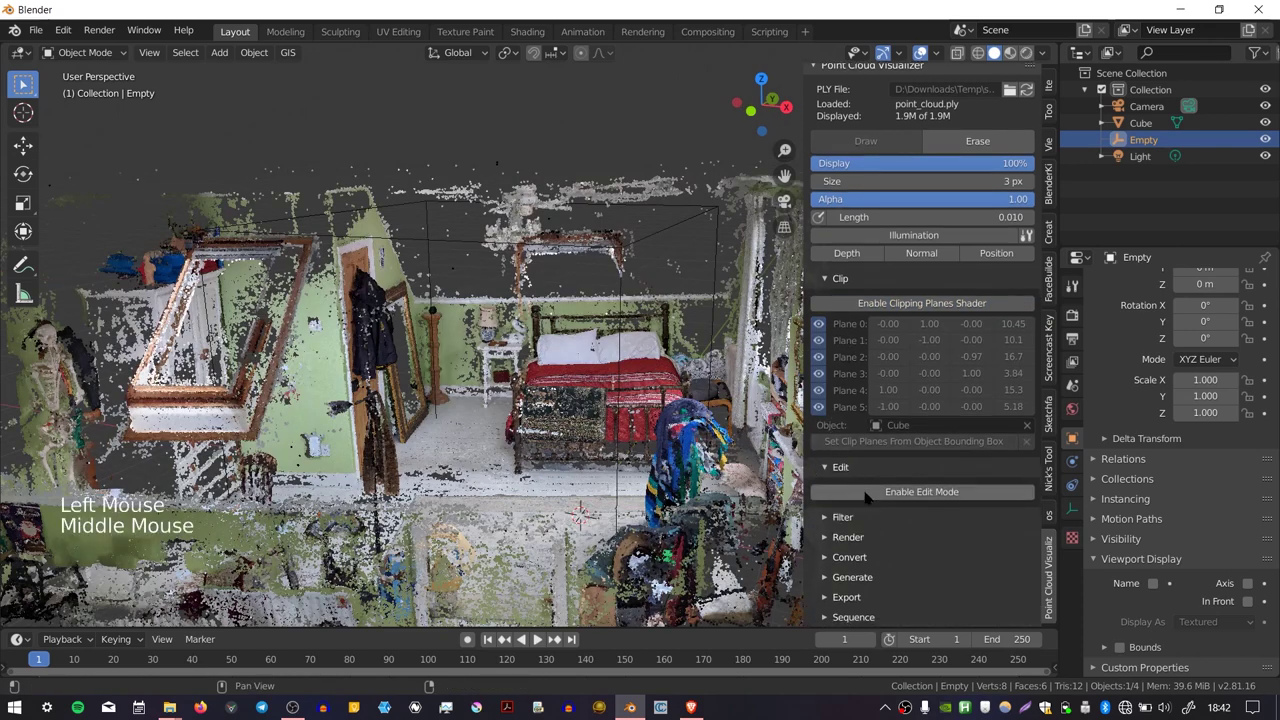
click(866, 495)
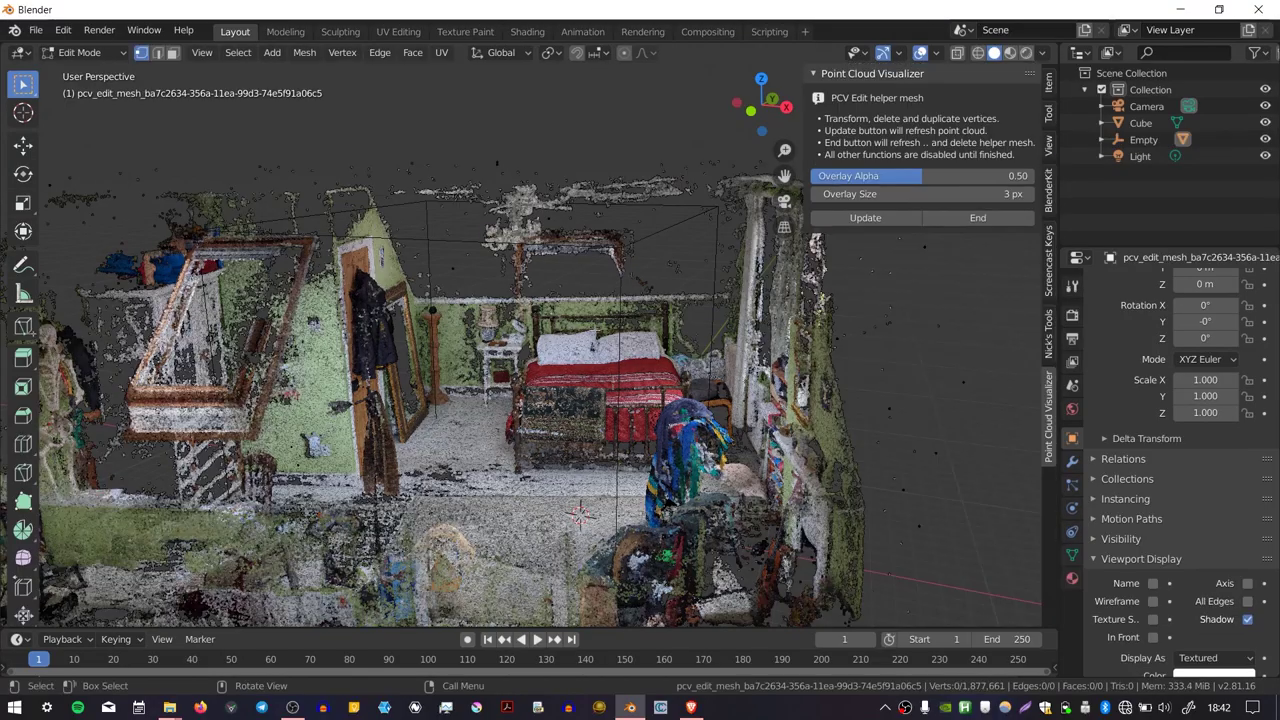
Step: Remove some points from the edit helper mesh and end editing to refresh the point cloud
middle_drag(450, 400, 790, 207)
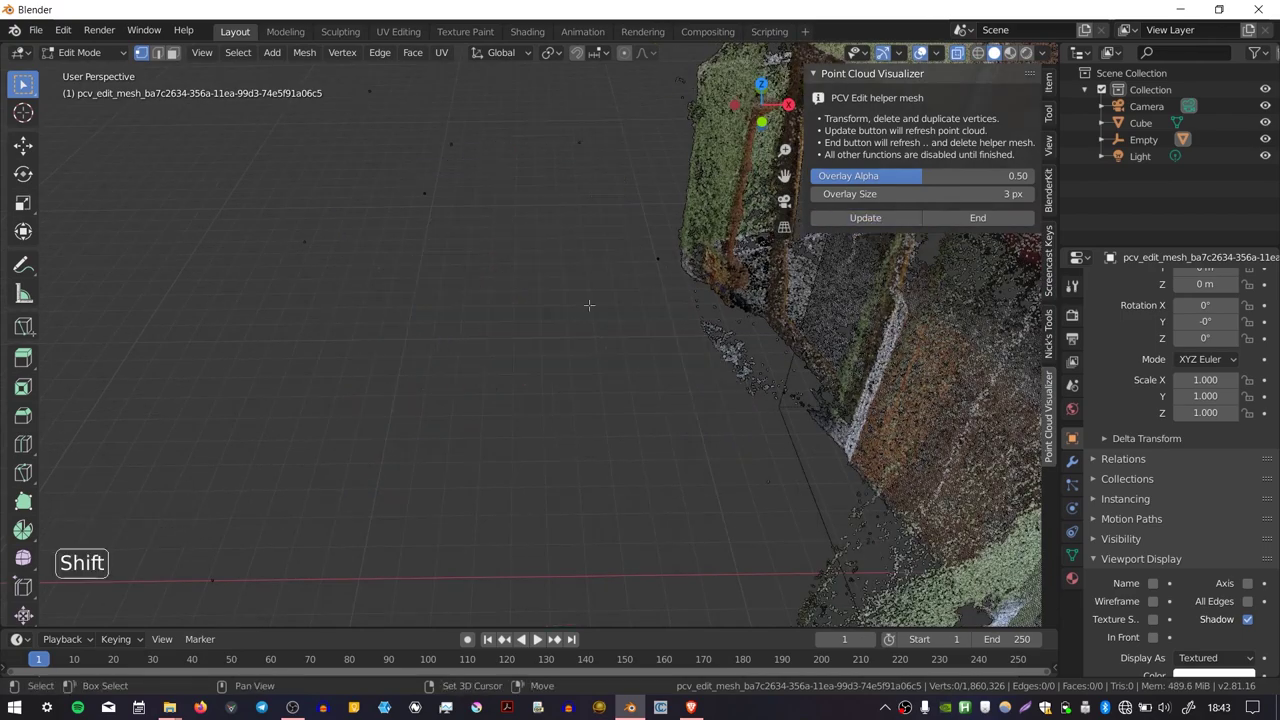
shift+middle_drag(589, 304, 660, 370)
shift+middle_drag(660, 370, 620, 360)
mouse_move(620, 360)
ctrl+middle_down()
mouse_move(631, 395)
mouse_move(540, 415)
mouse_move(613, 383)
ctrl+middle_up()
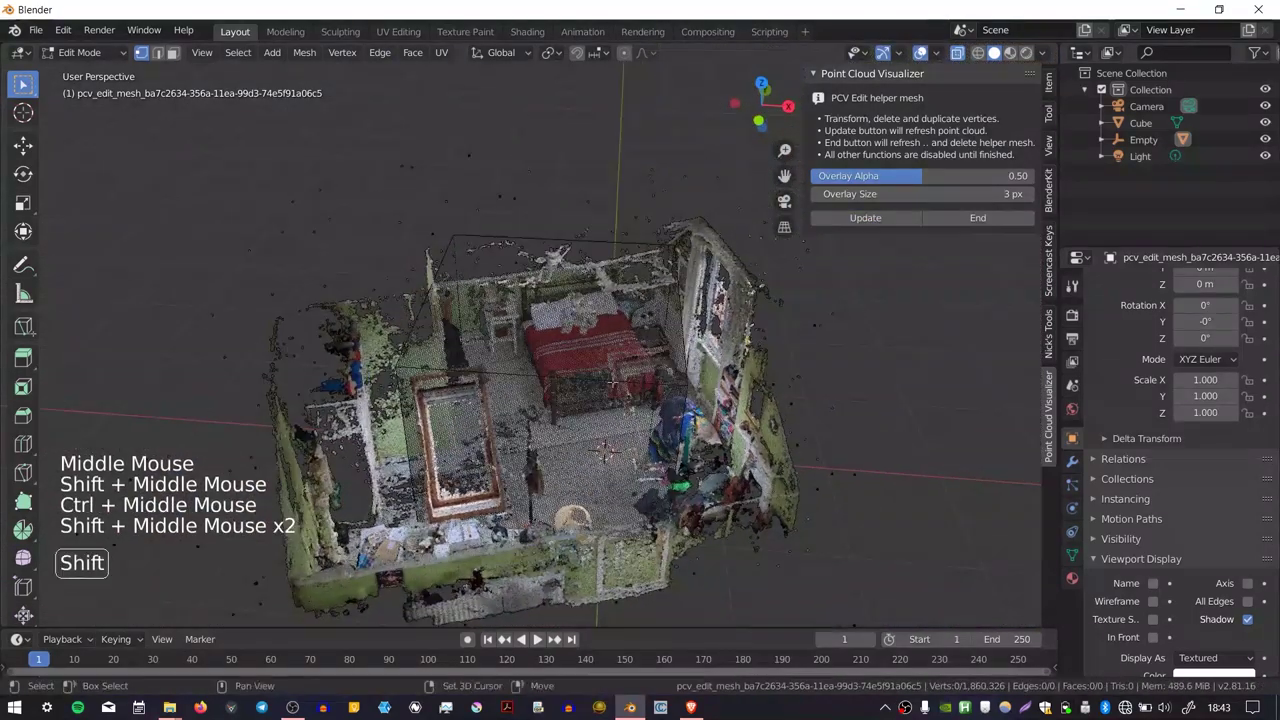
click(968, 218)
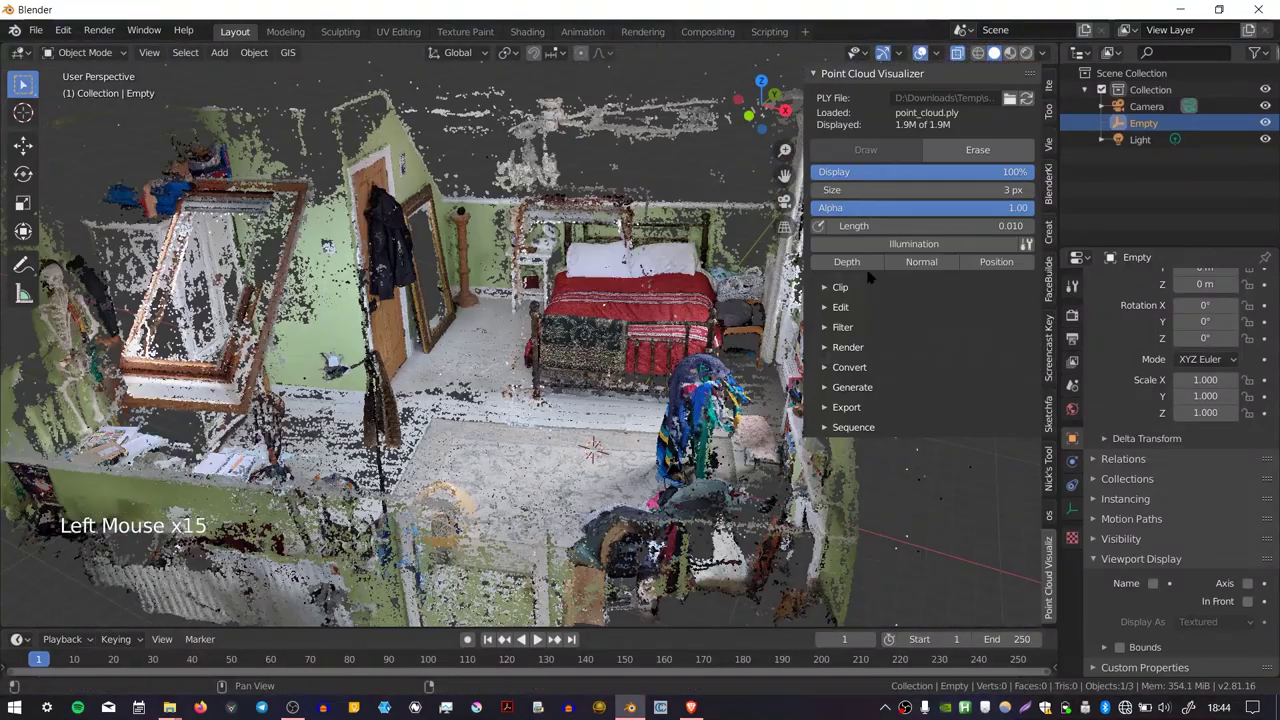
Step: Enable the Color Adjustment filter with exposure -0.06, gamma 0.91, brightness 0.06, contrast 0.85, hue 0.75, saturation 0.15 and value -0.15
click(843, 330)
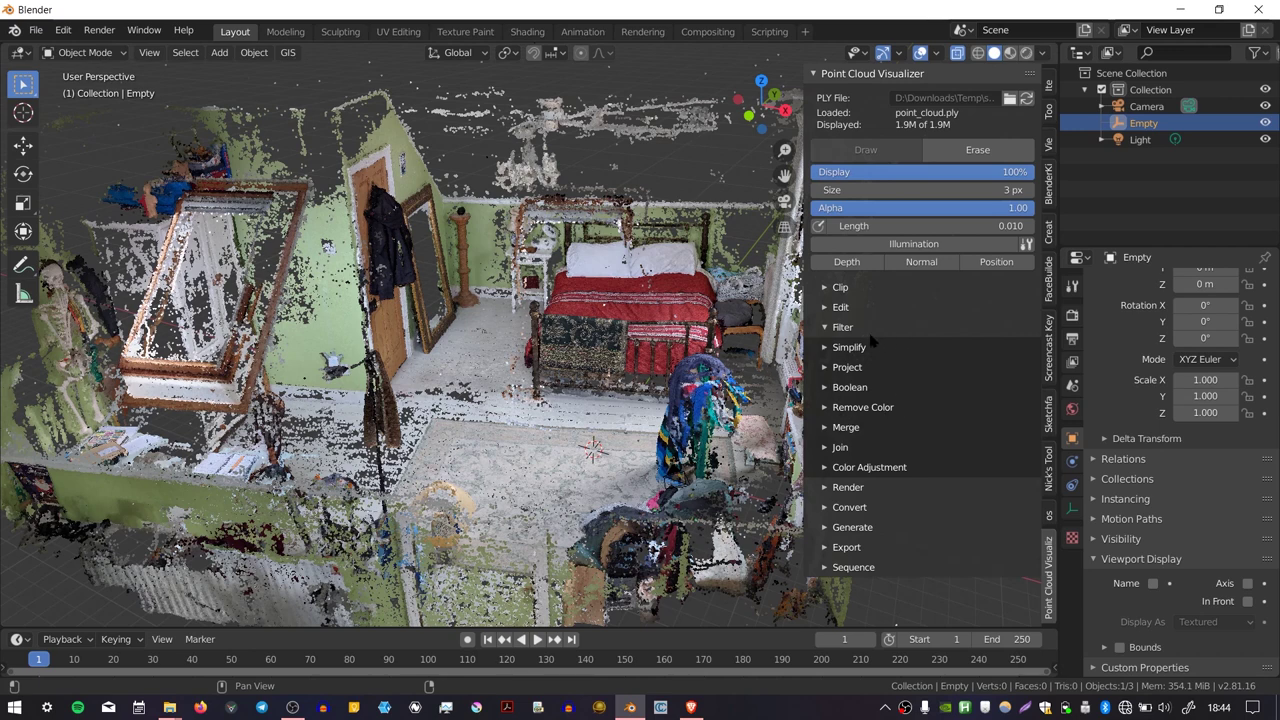
click(867, 467)
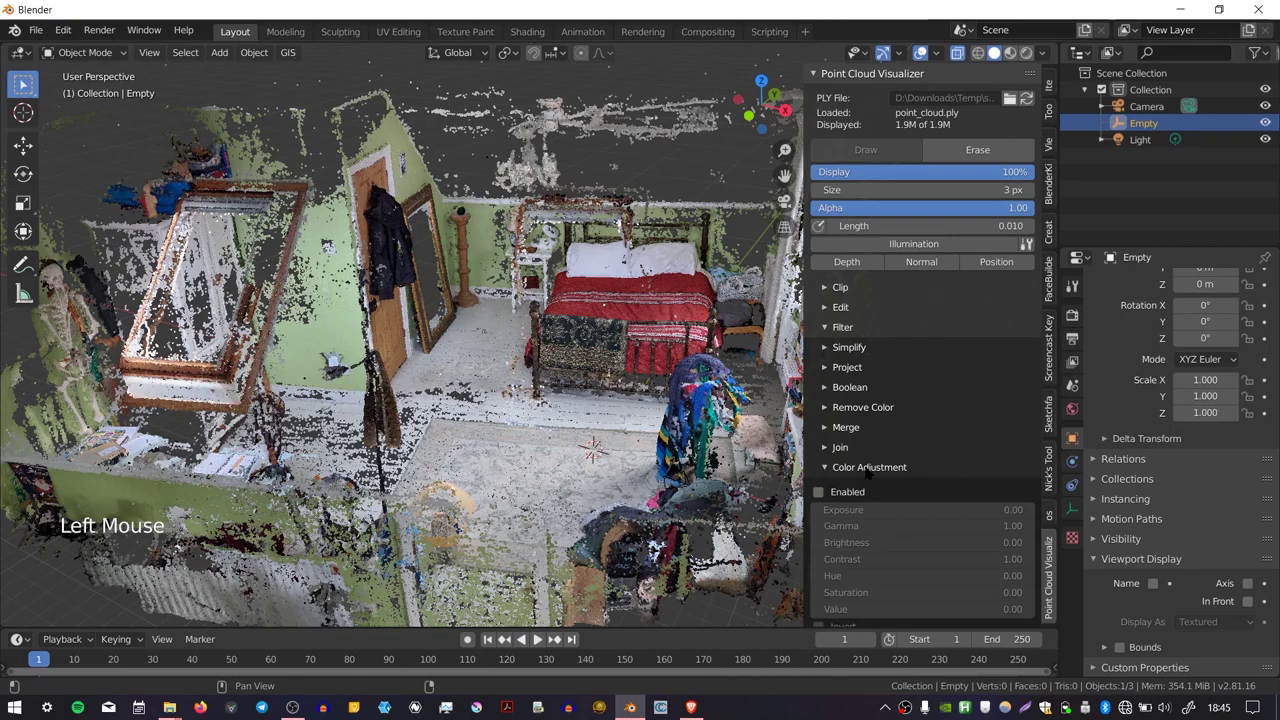
middle_drag(867, 470, 850, 345)
click(840, 360)
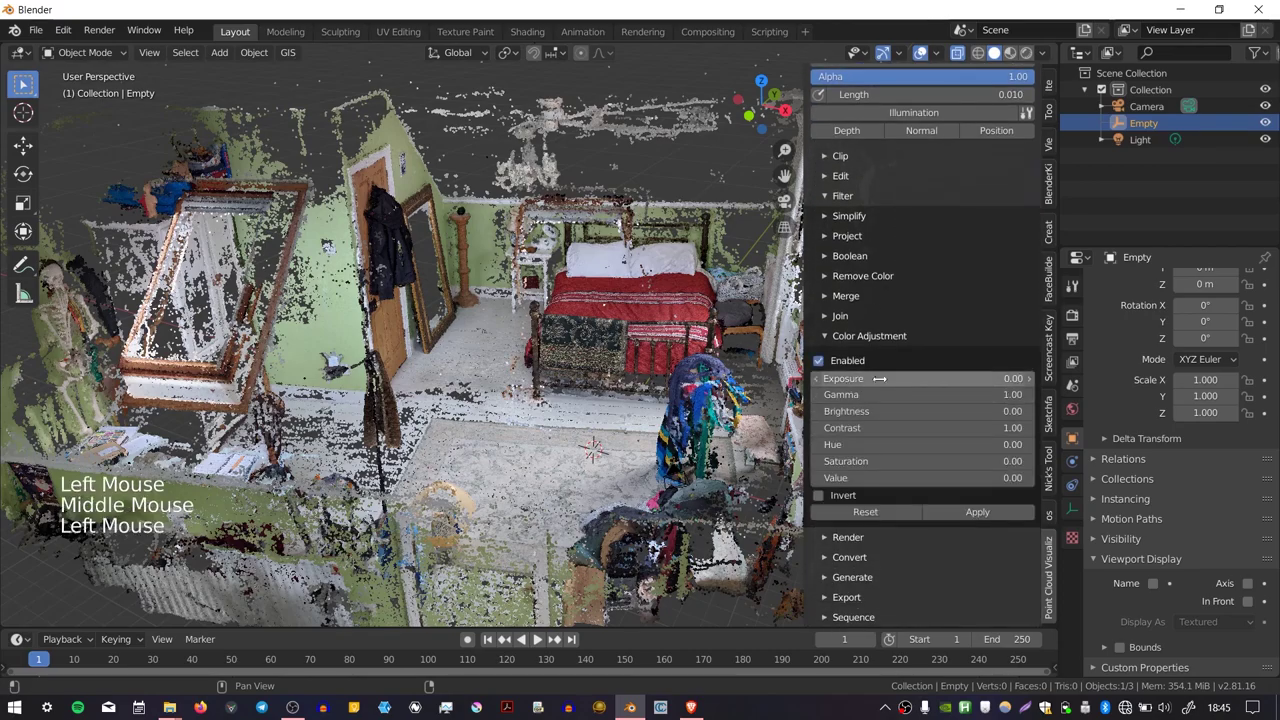
mouse_move(880, 378)
mouse_down()
mouse_move(911, 378)
mouse_move(878, 380)
mouse_move(883, 394)
mouse_up()
mouse_move(885, 411)
mouse_down()
mouse_move(945, 427)
mouse_move(893, 427)
mouse_up()
drag(884, 444, 899, 478)
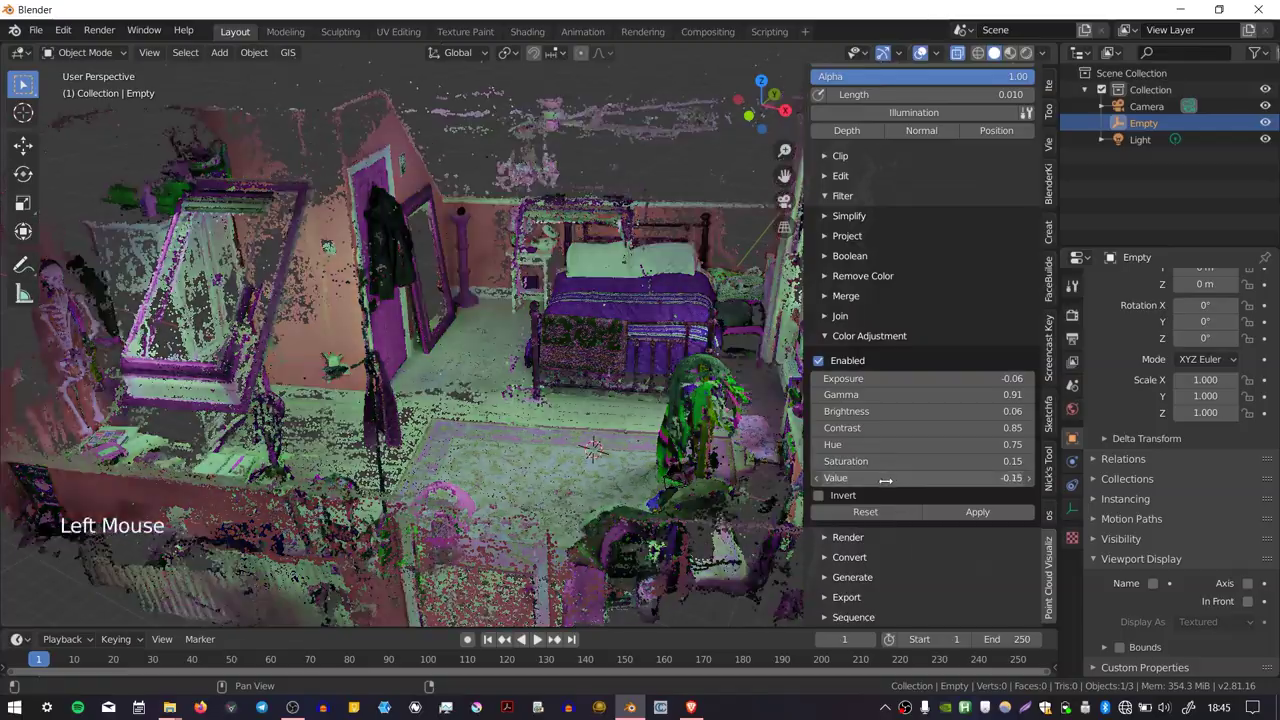
Step: Reset the Color Adjustment filter's exposure, gamma, brightness, contrast, hue, saturation and value to their defaults
middle_drag(600, 420, 652, 425)
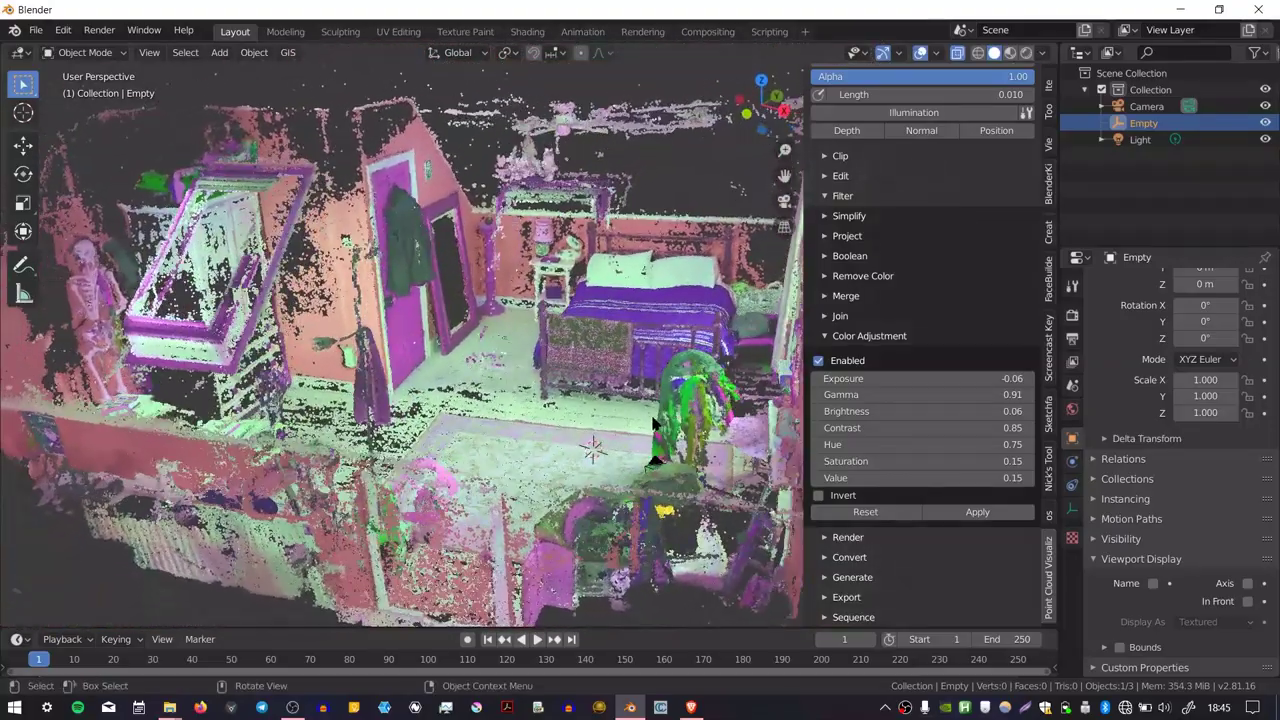
key(BackSpace)
key(BackSpace)
key(BackSpace)
key(BackSpace)
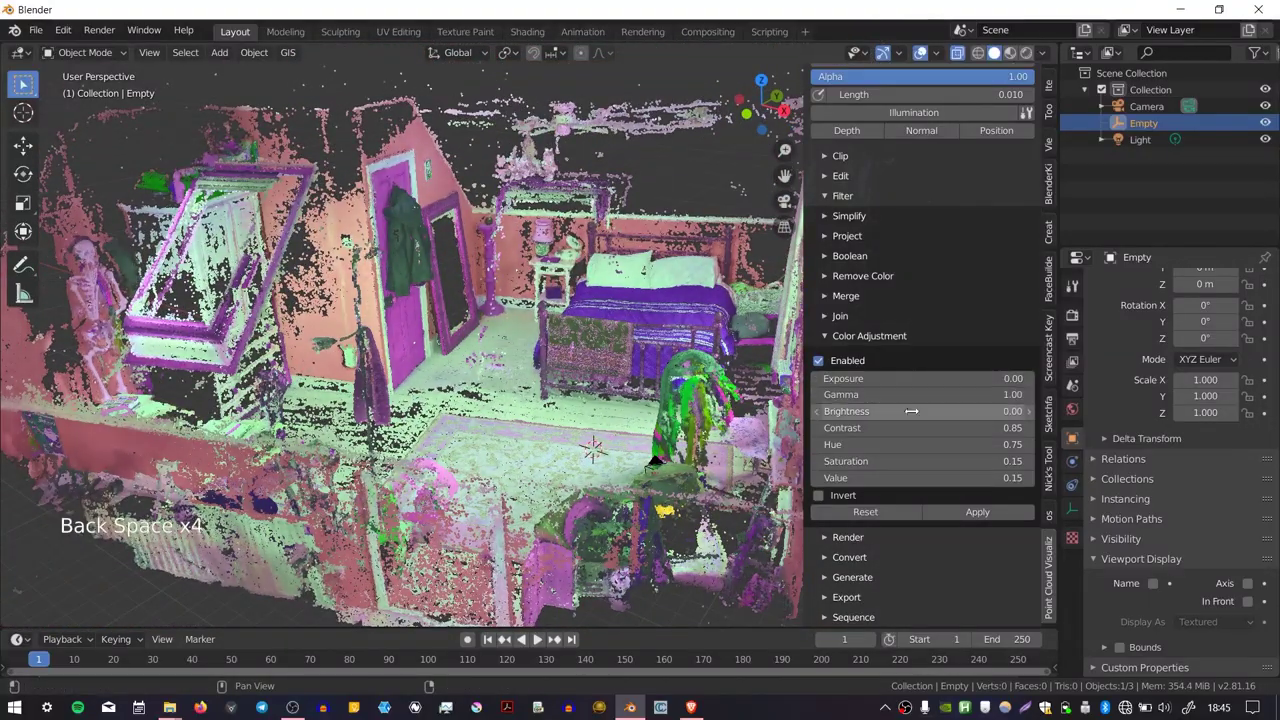
key(BackSpace)
key(BackSpace)
key(BackSpace)
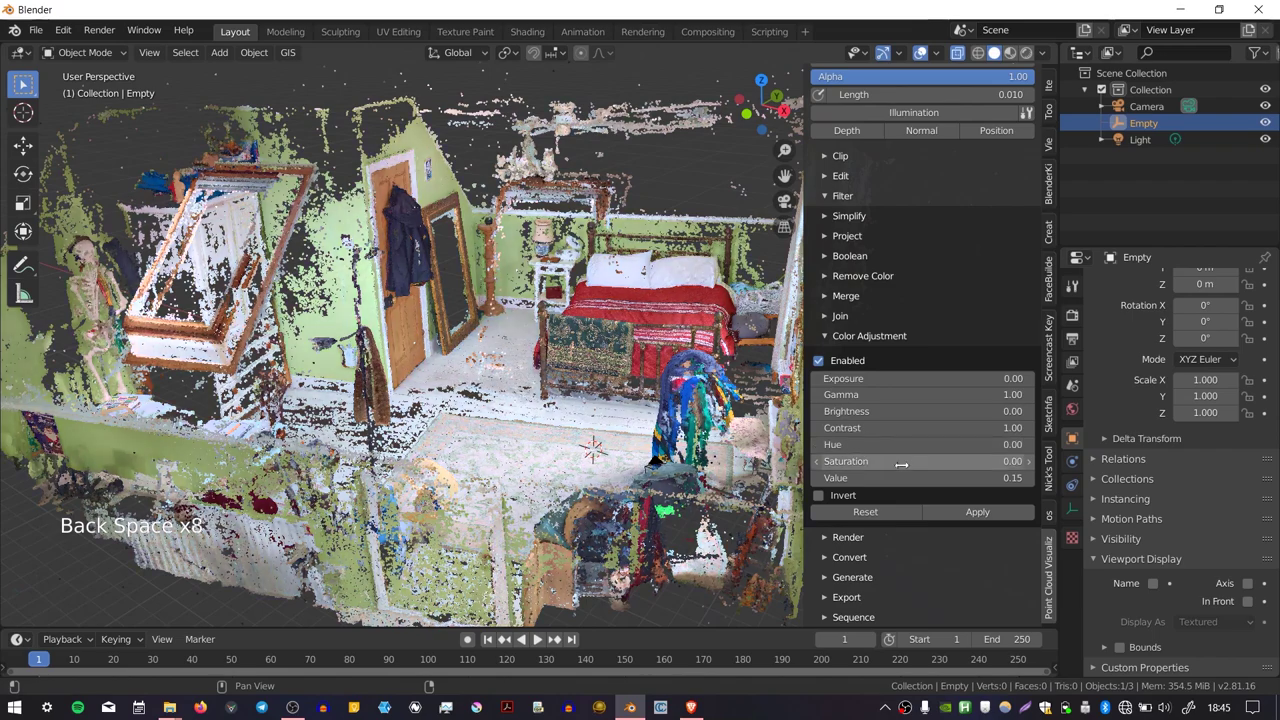
key(BackSpace)
key(BackSpace)
Step: Try inverting the point cloud's colors with the Color Adjustment filter and switch the inversion off again
click(819, 496)
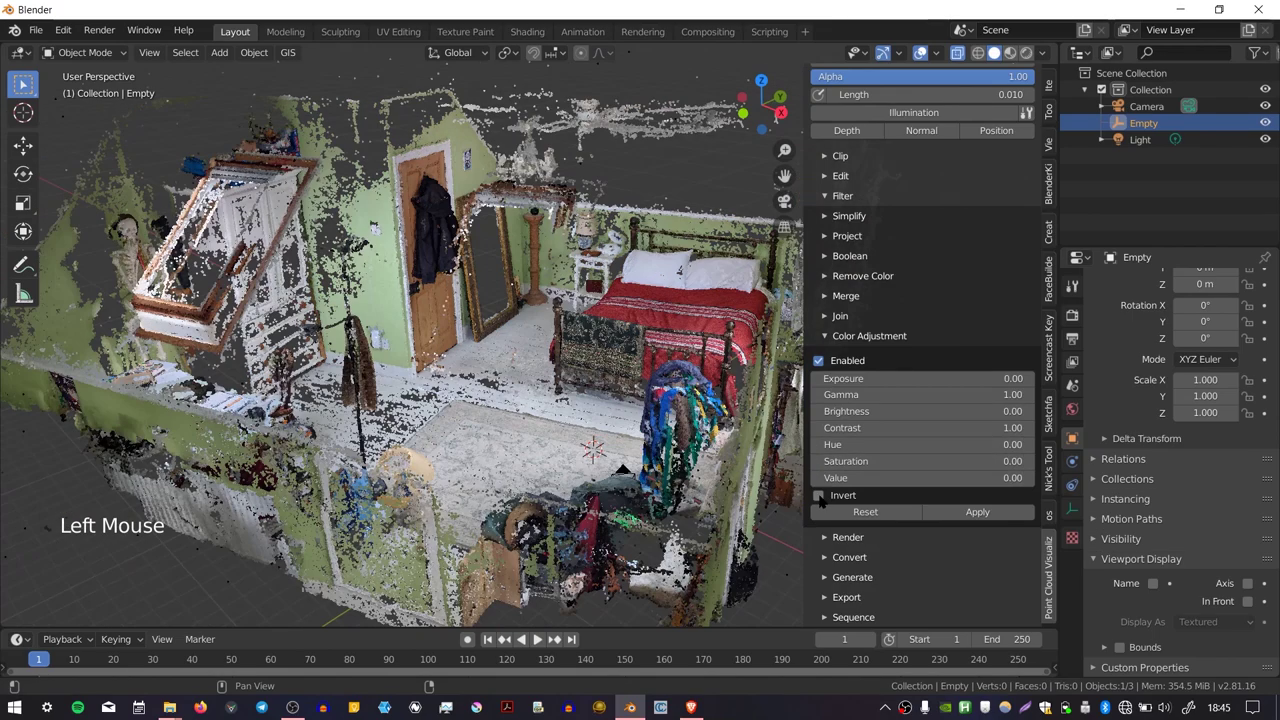
click(819, 496)
shift+middle_drag(671, 369, 635, 387)
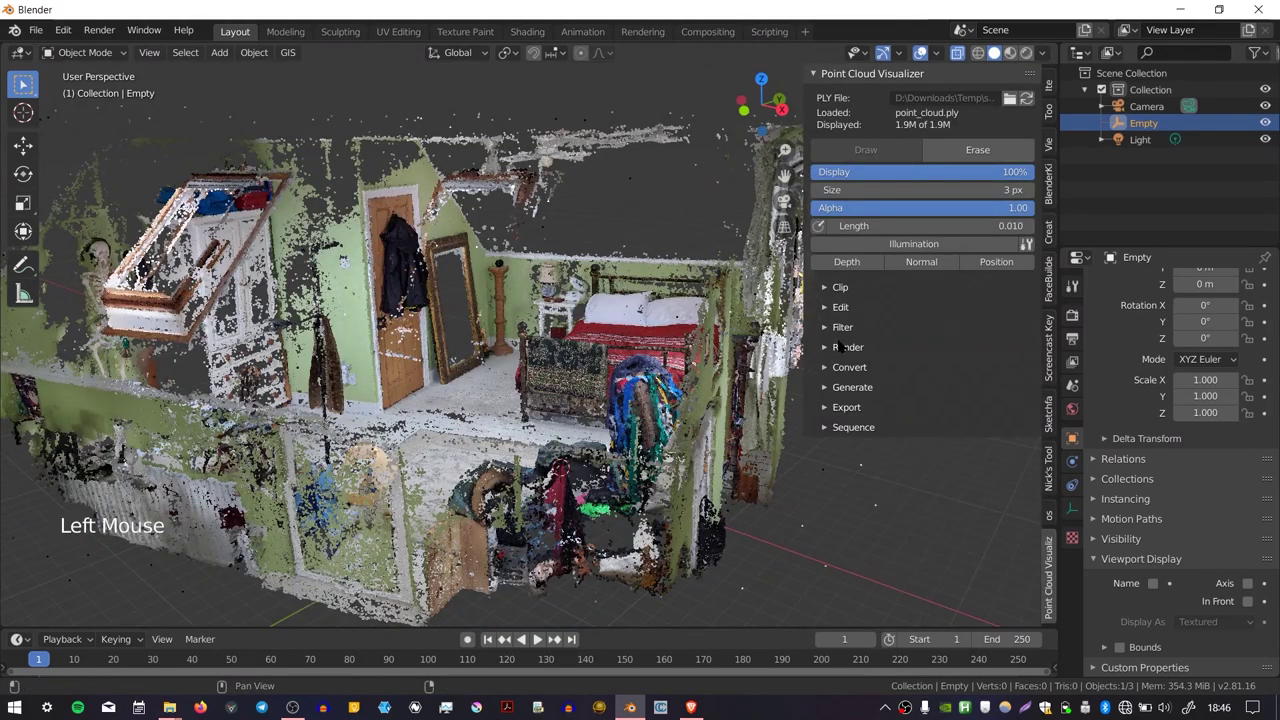
Step: Render a still image of the scene with Blender's standard render command
middle_drag(688, 315, 630, 320)
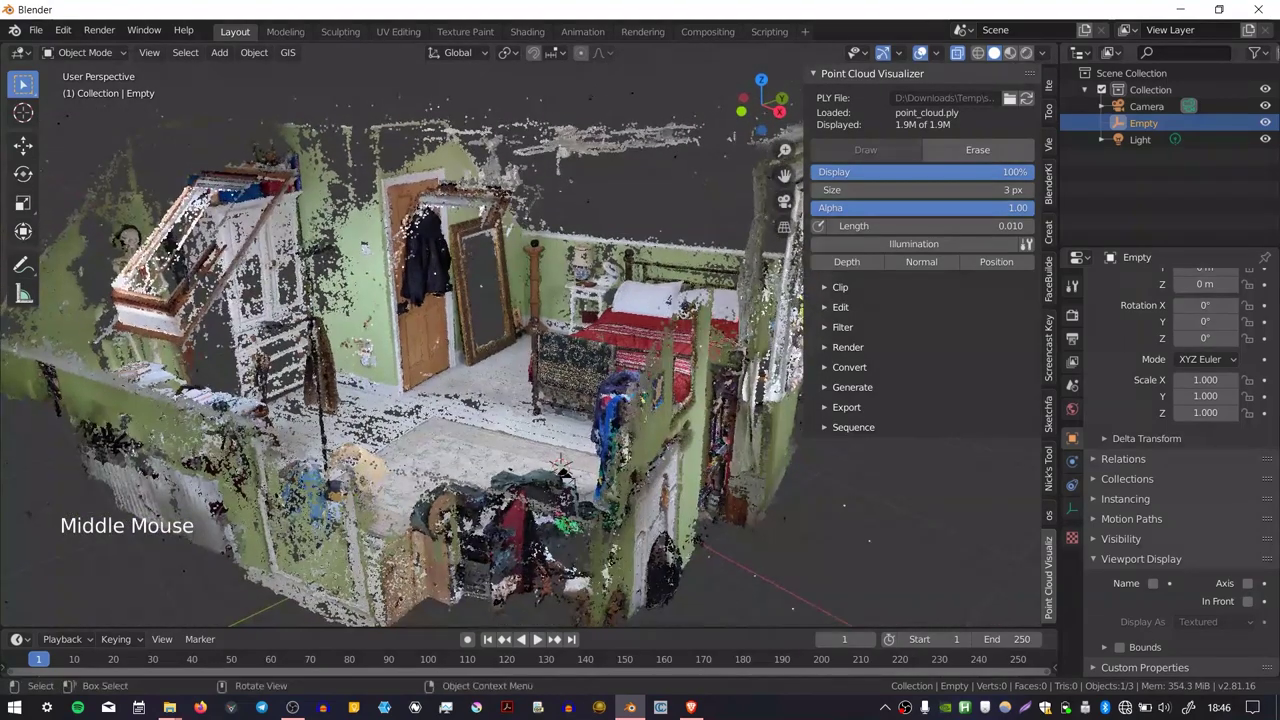
click(100, 31)
click(122, 49)
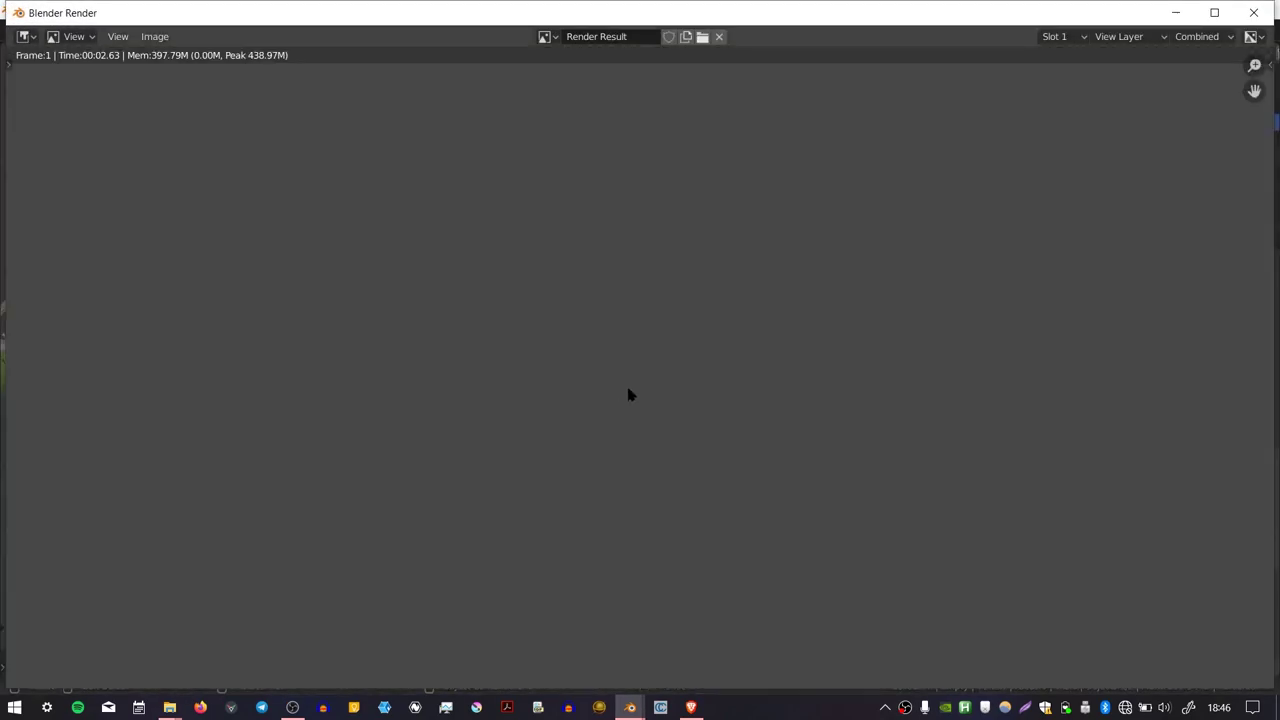
Step: Show the point cloud's own render settings and accept the pcv_render_###.png output file in the file browser
click(840, 348)
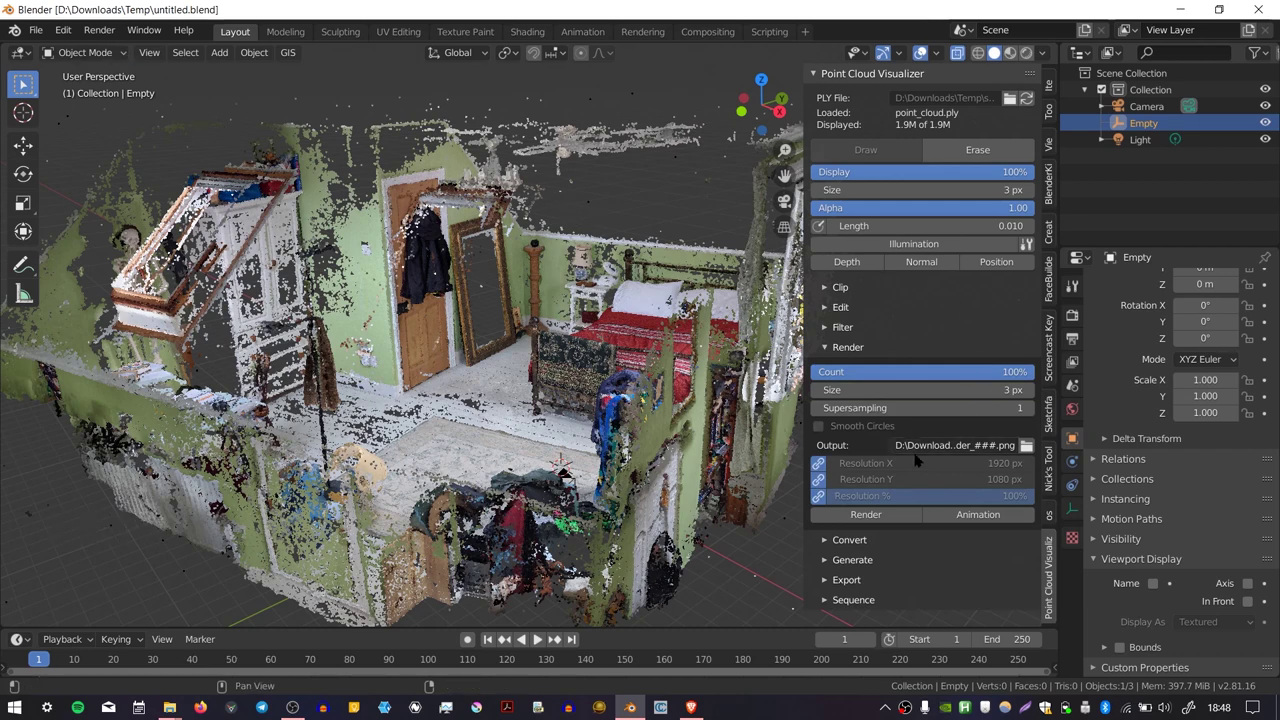
click(1026, 446)
click(778, 542)
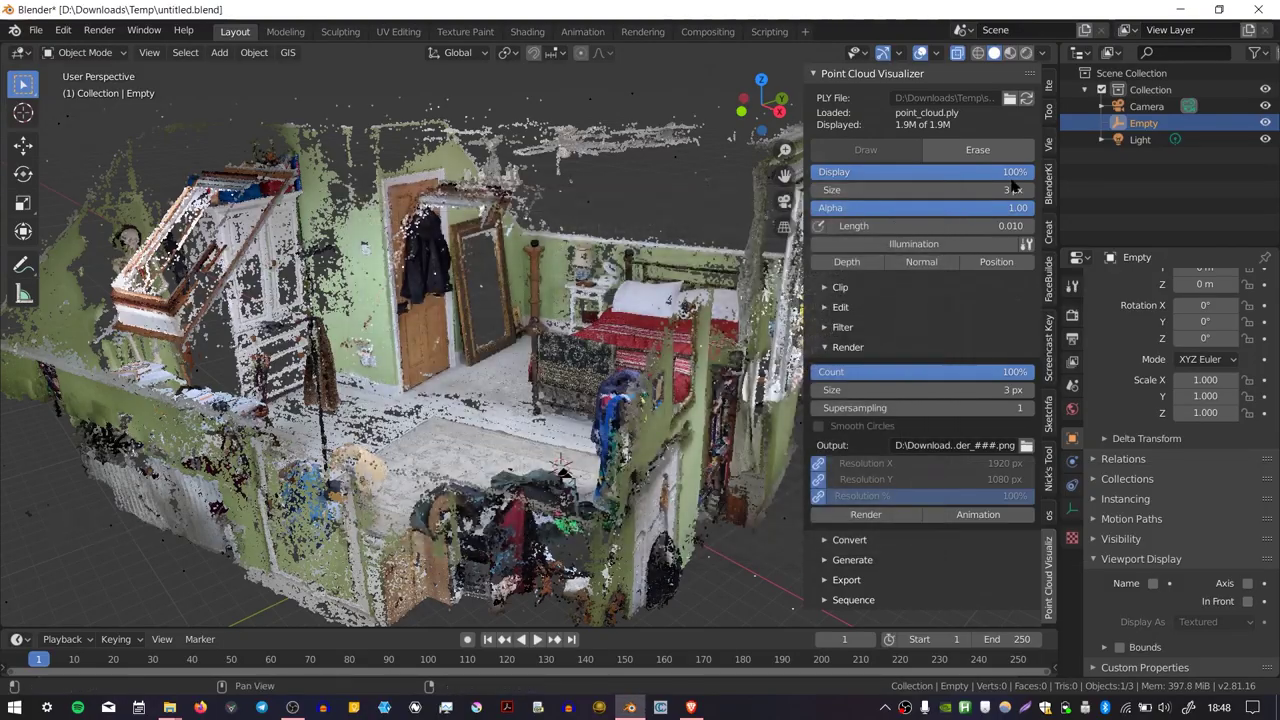
Step: Look through the scene camera and move it back about 19 m along its local Z axis
click(1146, 106)
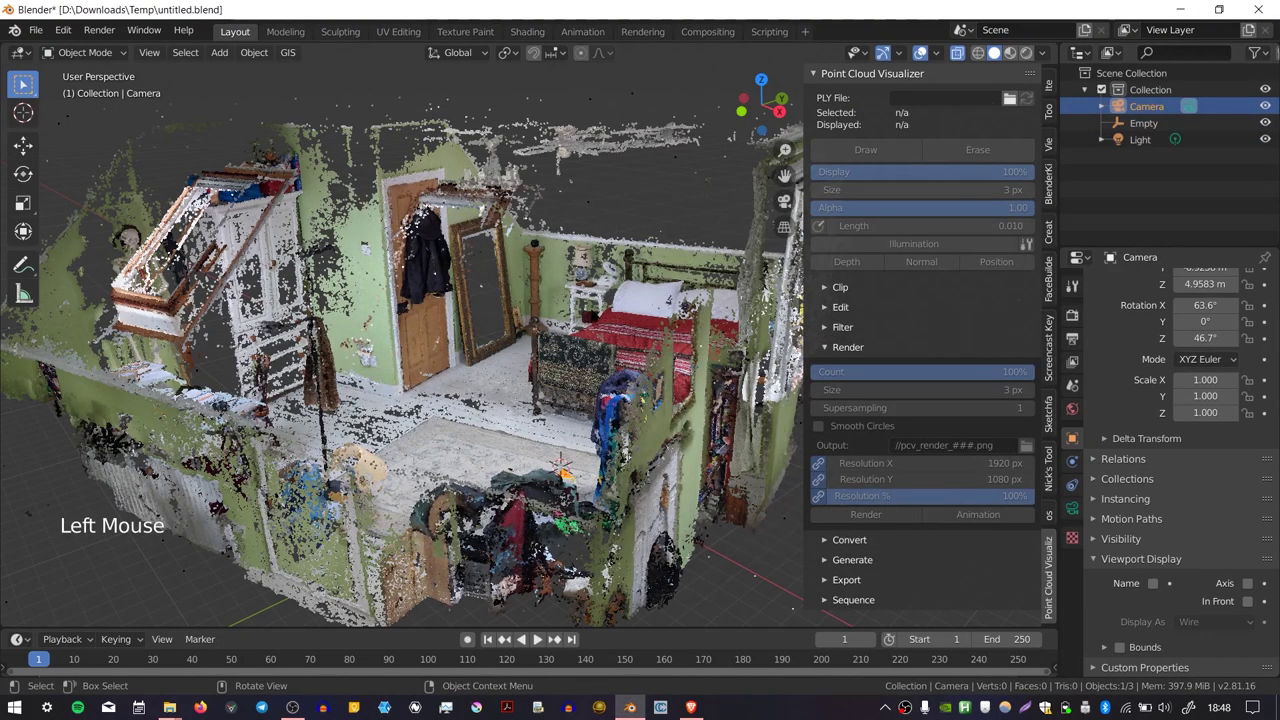
key(ctrl+KP_0)
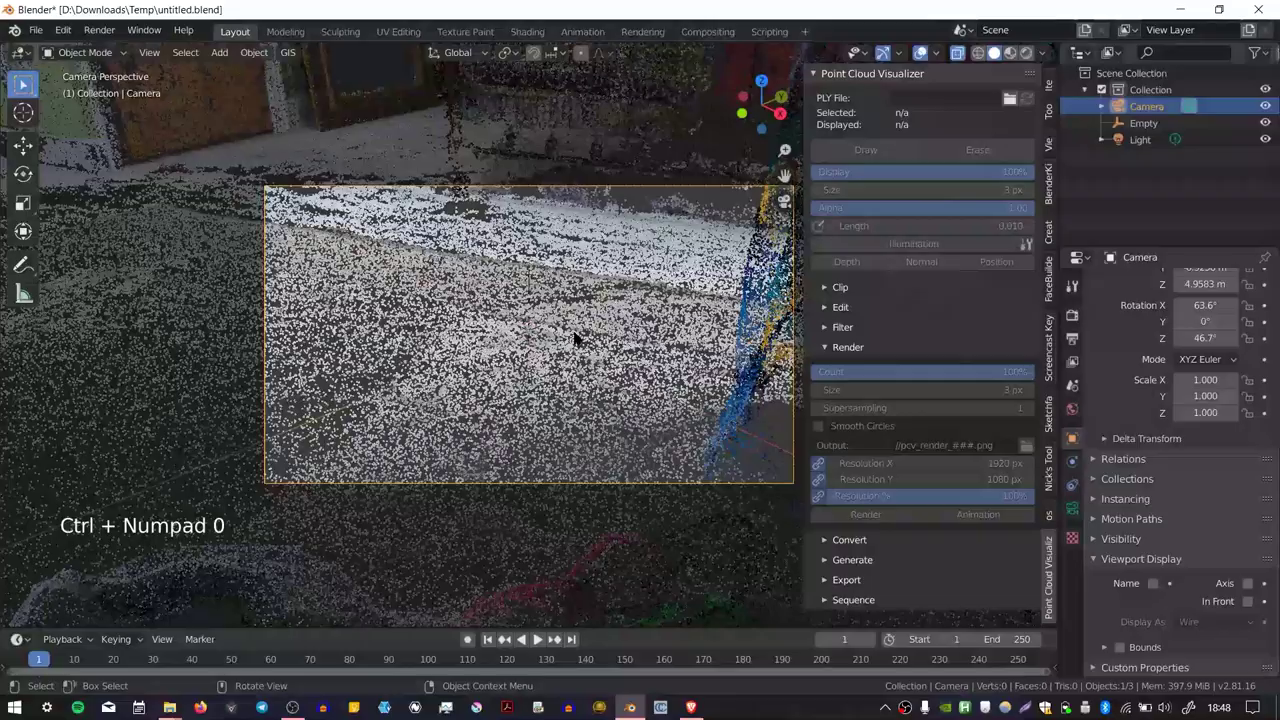
key(g)
key(z)
key(z)
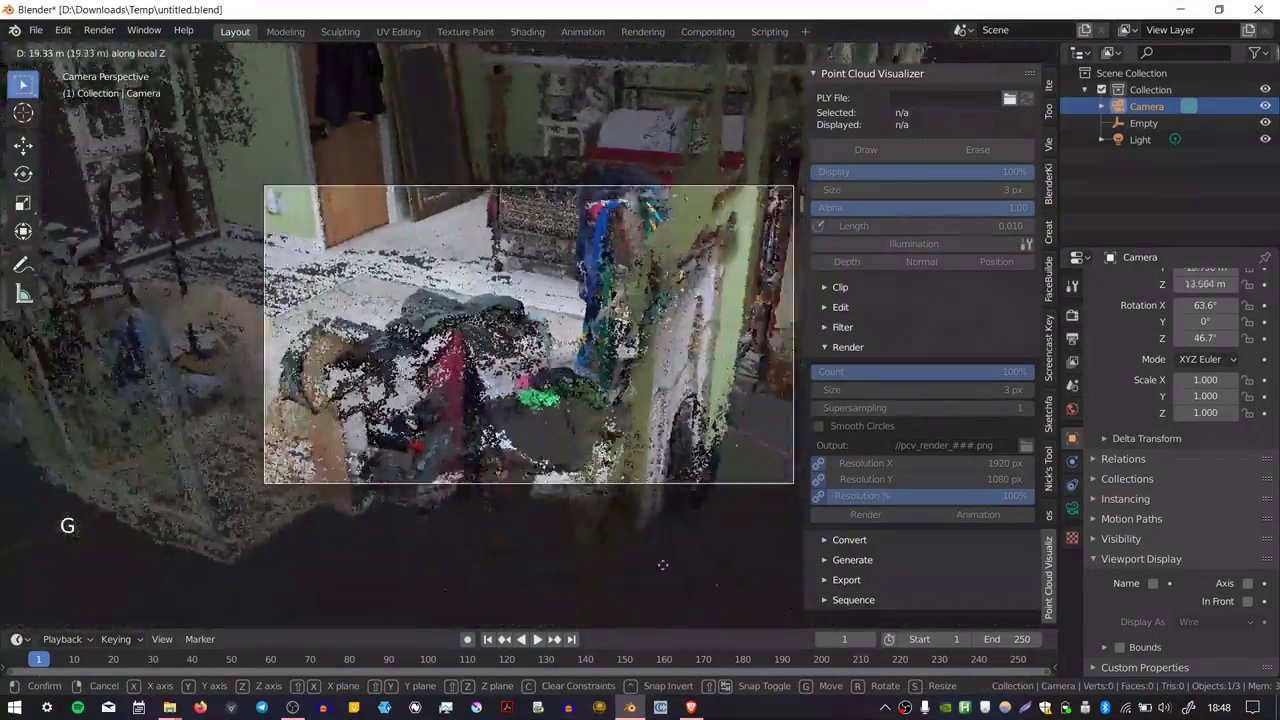
click(661, 562)
Step: Reposition the camera and move it further back along its local Z axis to frame the whole bedroom
shift+middle_drag(608, 206, 524, 314)
key(g)
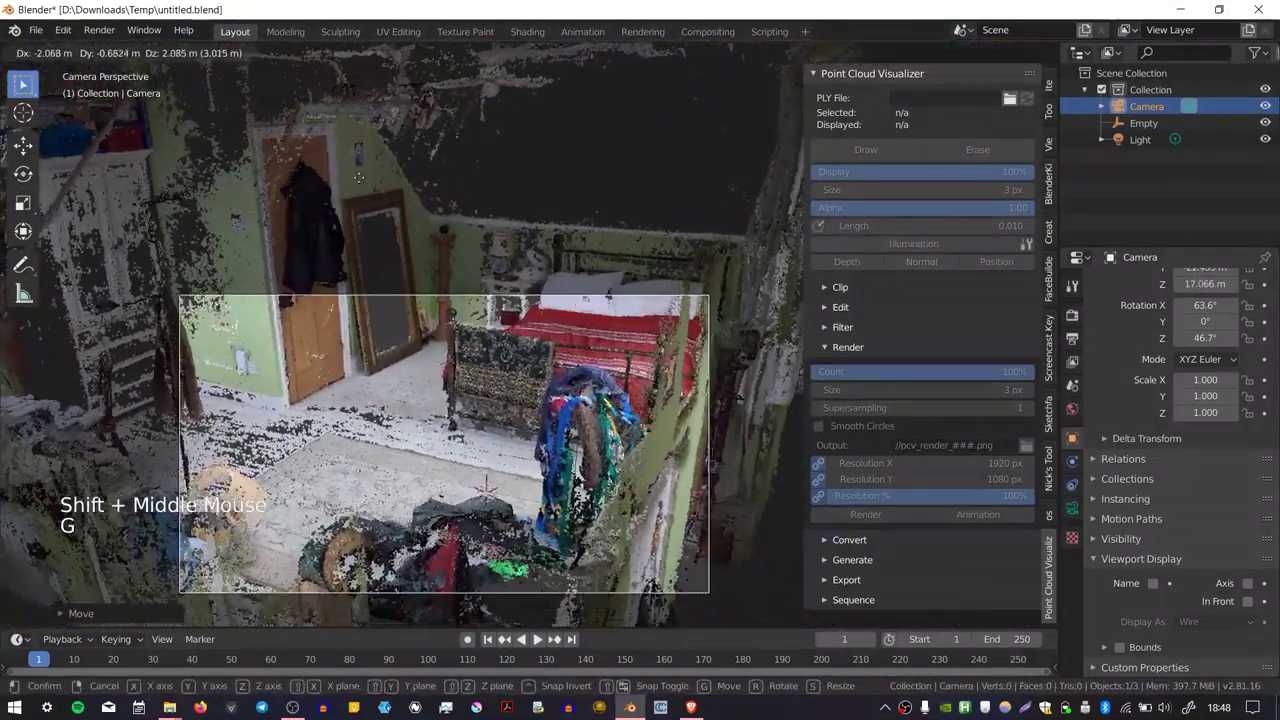
click(380, 202)
key(g)
key(z)
key(z)
click(403, 232)
key(g)
click(403, 260)
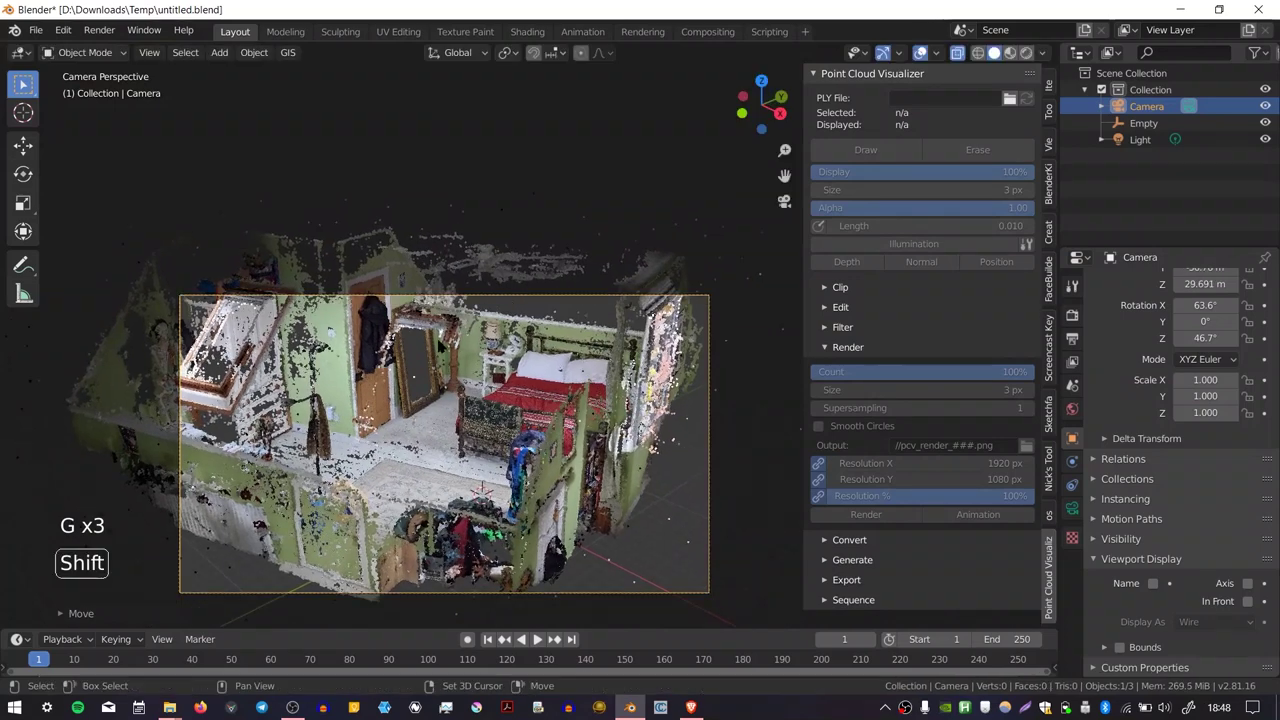
Step: Select the point cloud's empty and render the camera view as a still with the Point Cloud Visualizer
ctrl+middle_drag(403, 330, 403, 300)
shift+middle_drag(403, 330, 385, 174)
click(1116, 129)
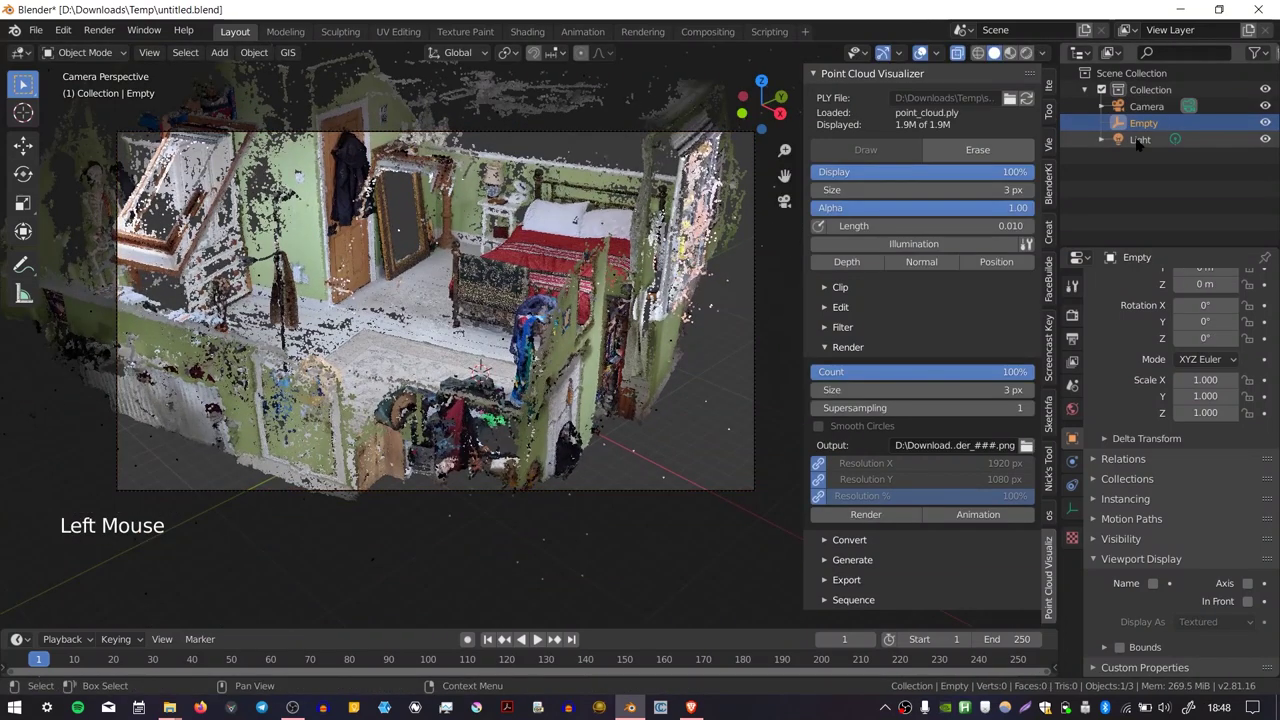
click(886, 515)
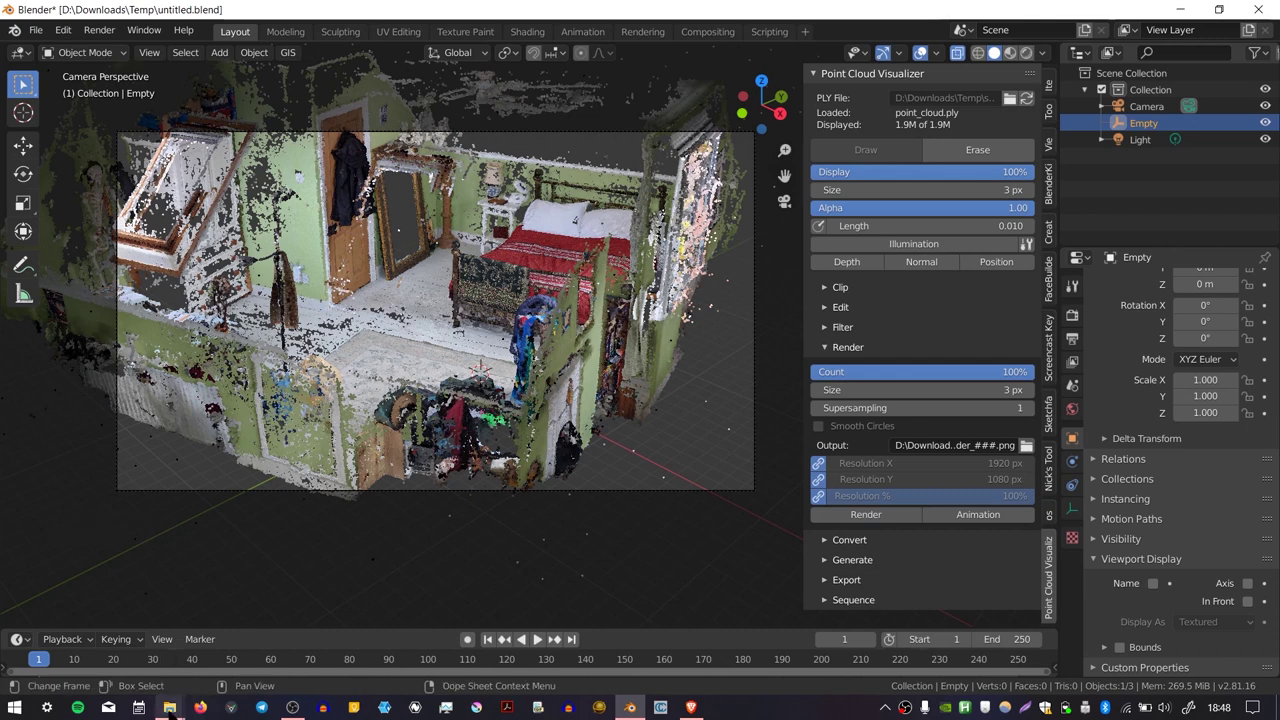
Step: Switch to File Explorer and open pcv_render_001.png from the Downloads Temp folder to examine the rendered still
click(172, 708)
click(190, 635)
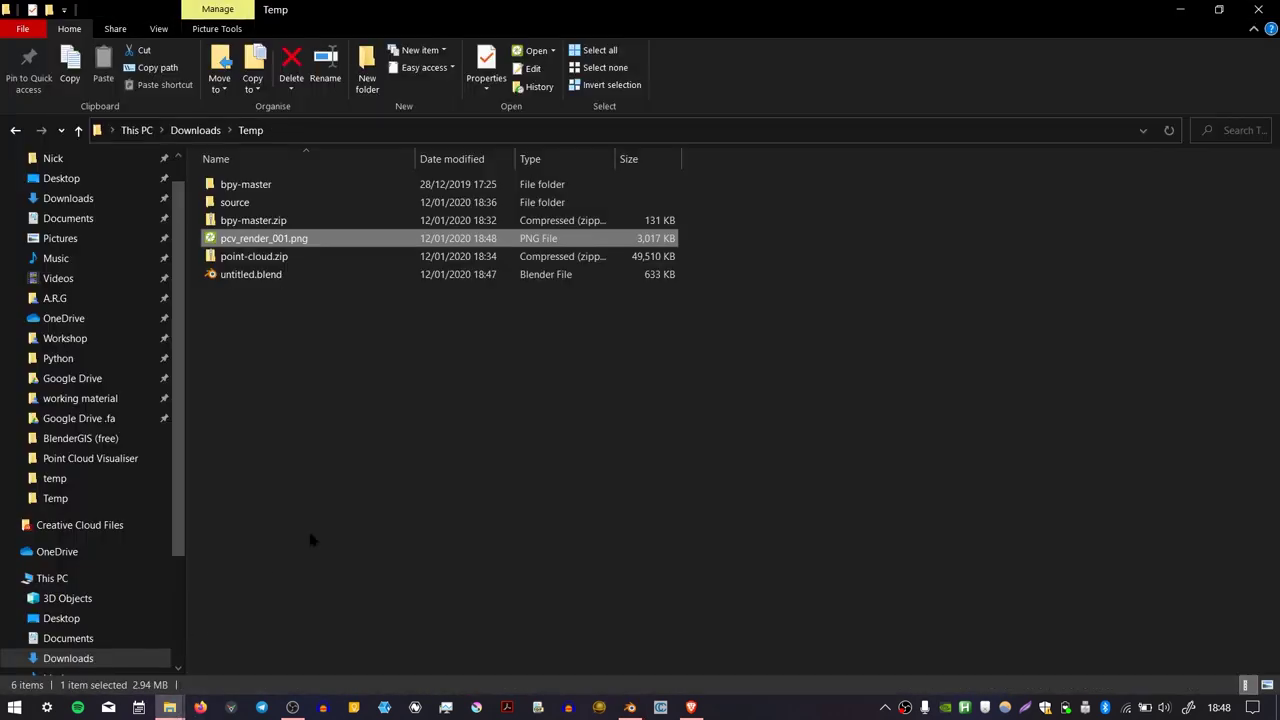
click(429, 358)
click(300, 238)
double_click(307, 239)
click(841, 139)
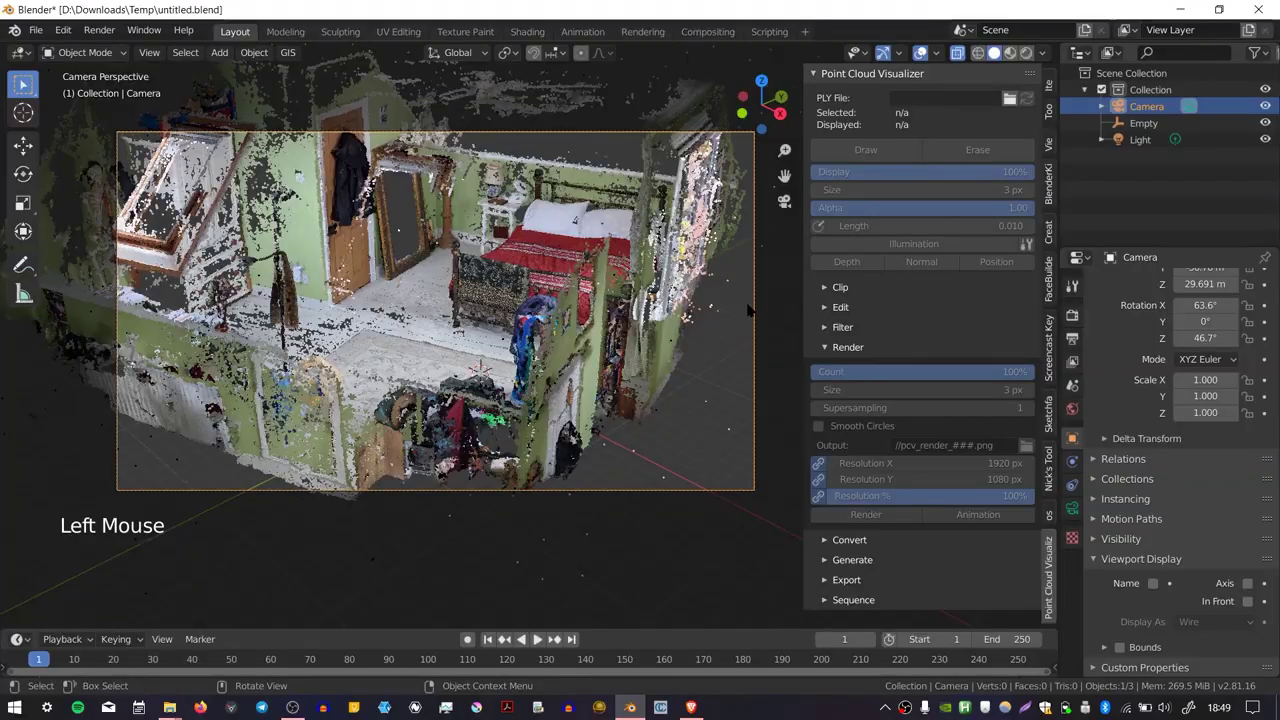
Step: Insert LocRot keyframes for the camera at frame 1 and, with it moved closer to the room, at frame 101
key(i)
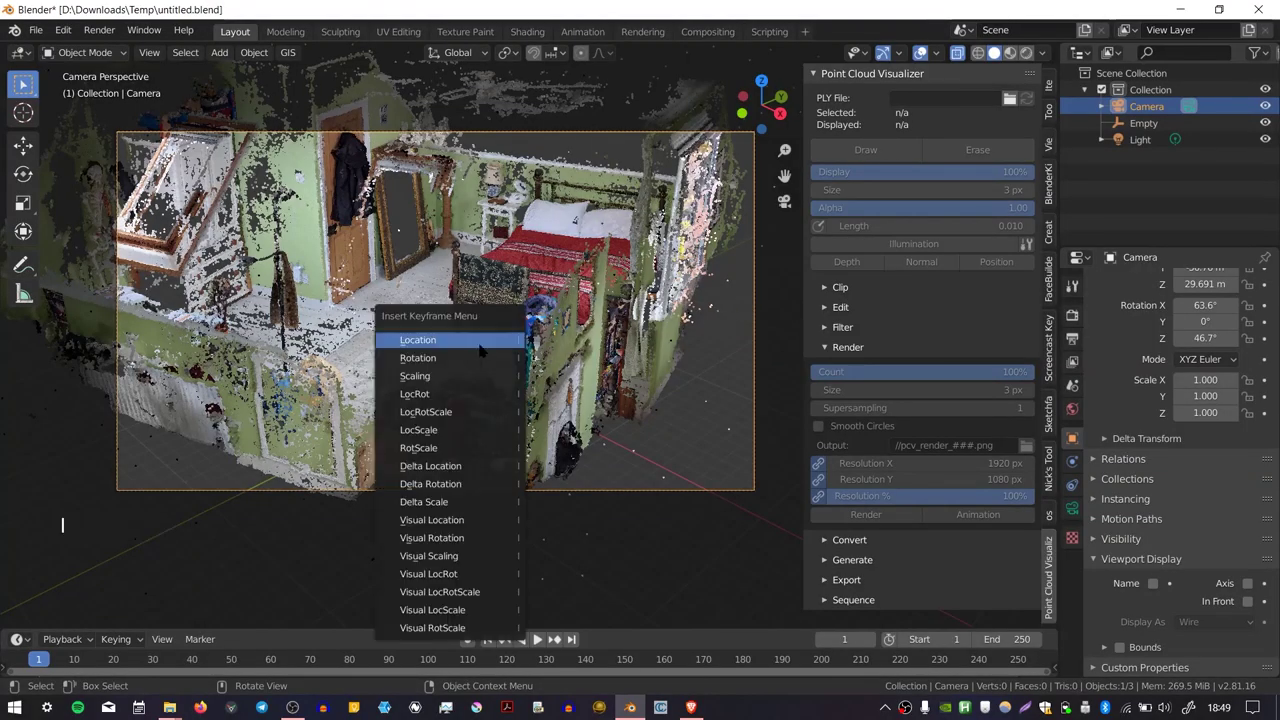
click(466, 398)
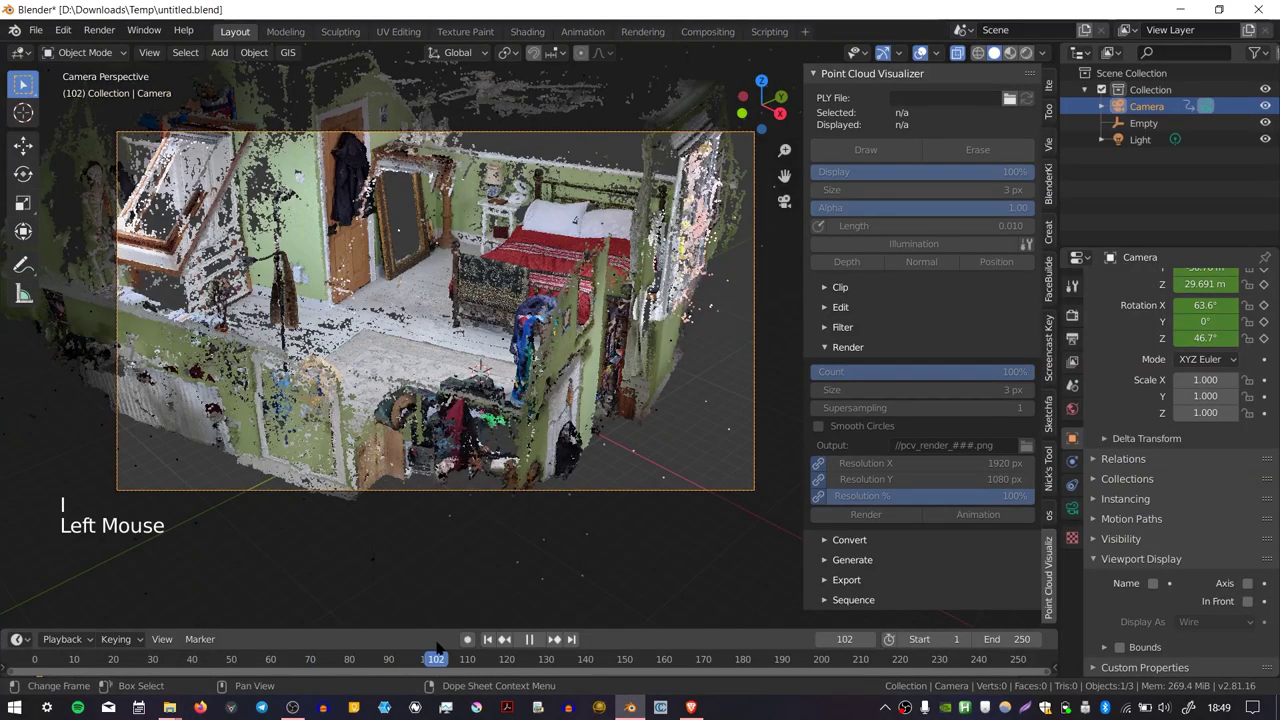
key(g)
key(g)
key(i)
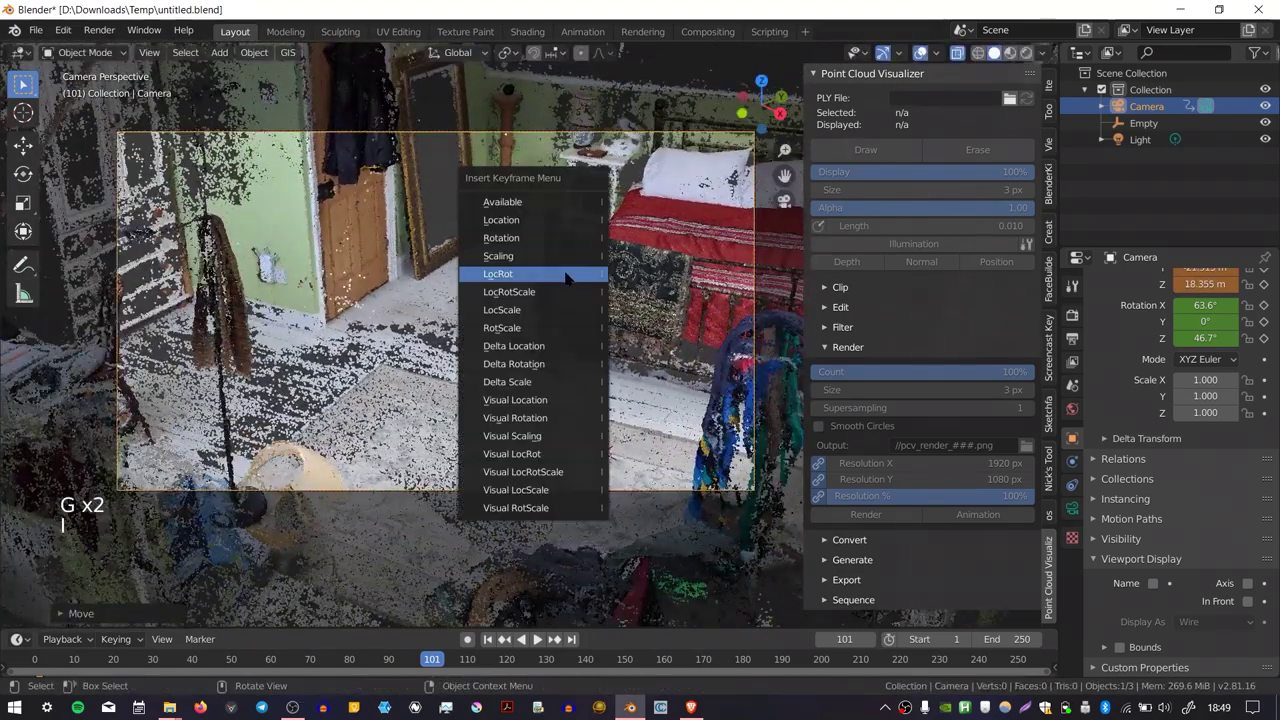
click(562, 276)
Step: Return to frame 0, select the point cloud's empty and render the camera animation with the Point Cloud Visualizer
drag(120, 660, 57, 660)
click(35, 660)
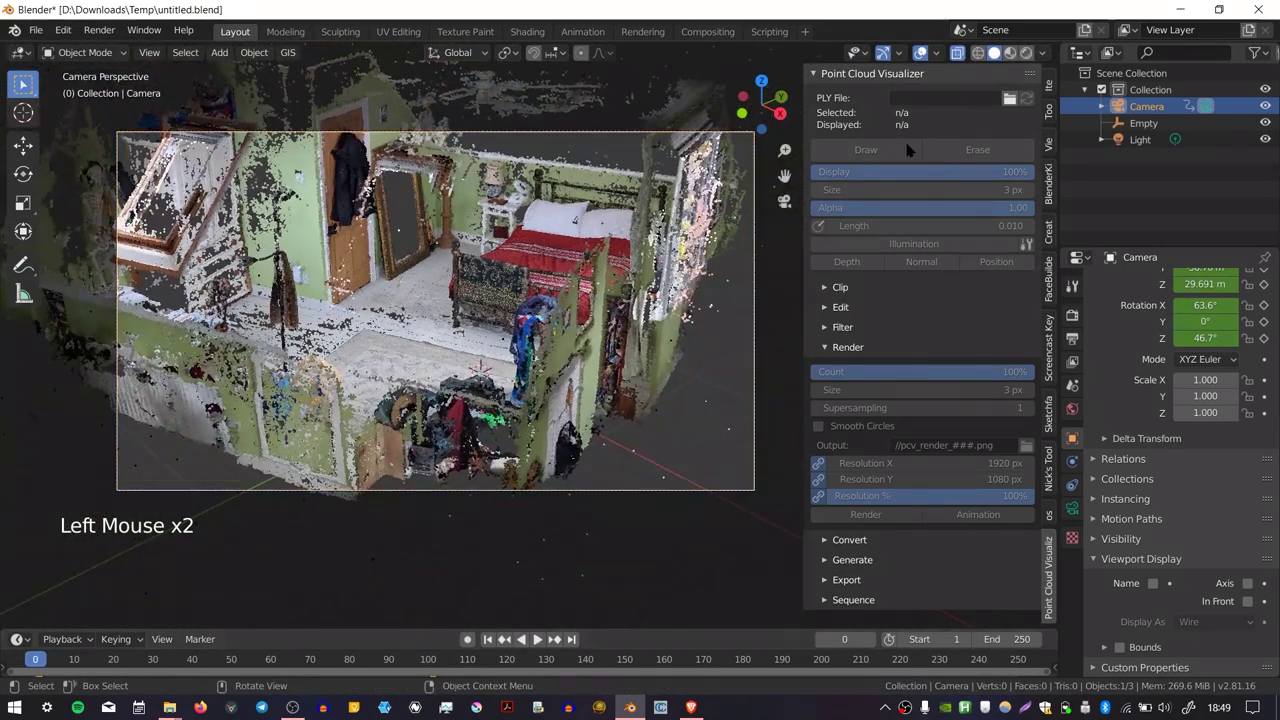
click(1130, 123)
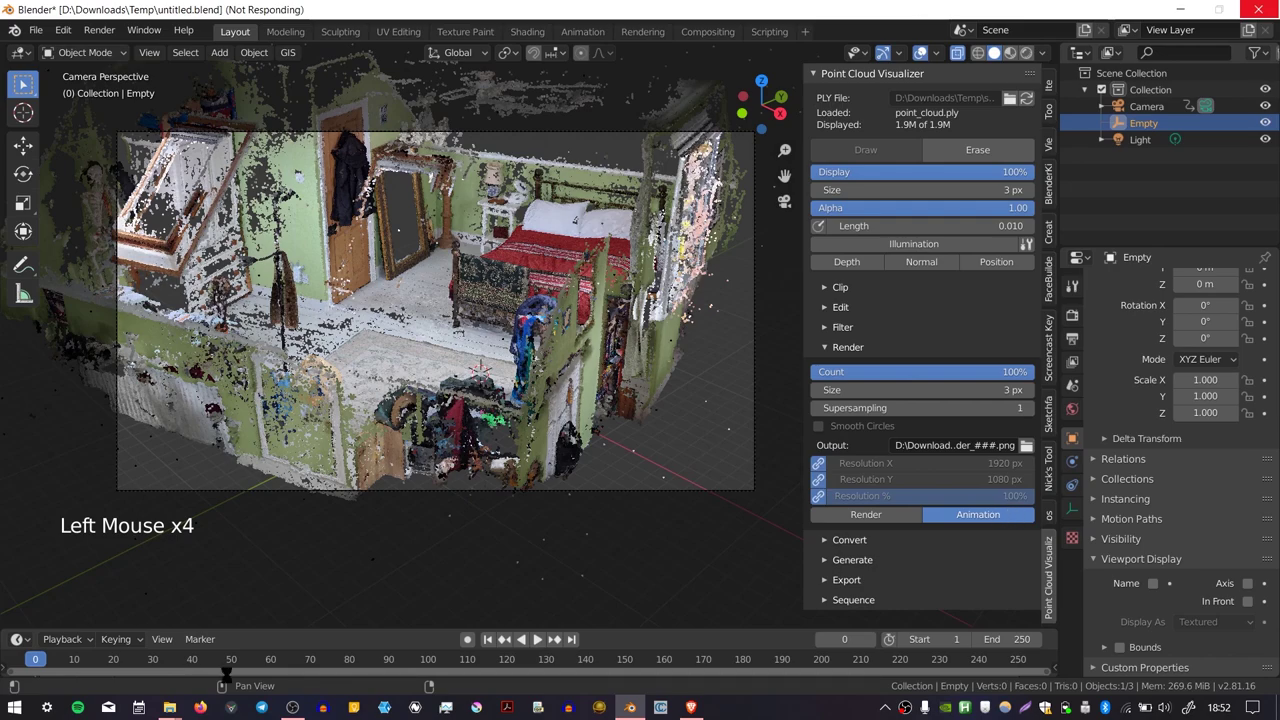
Step: Switch to File Explorer, open pcv_render_001.png, look through the rendered frame sequence and close the image viewer
mouse_move(170, 707)
click(95, 640)
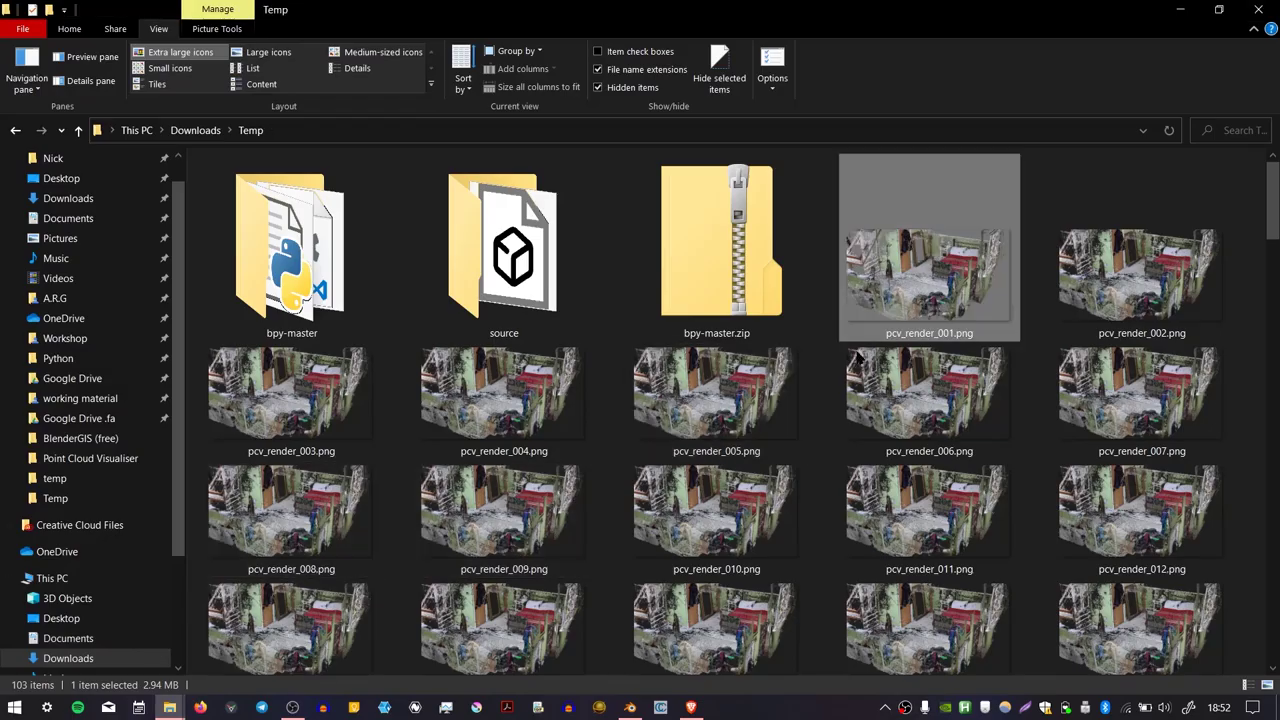
double_click(975, 318)
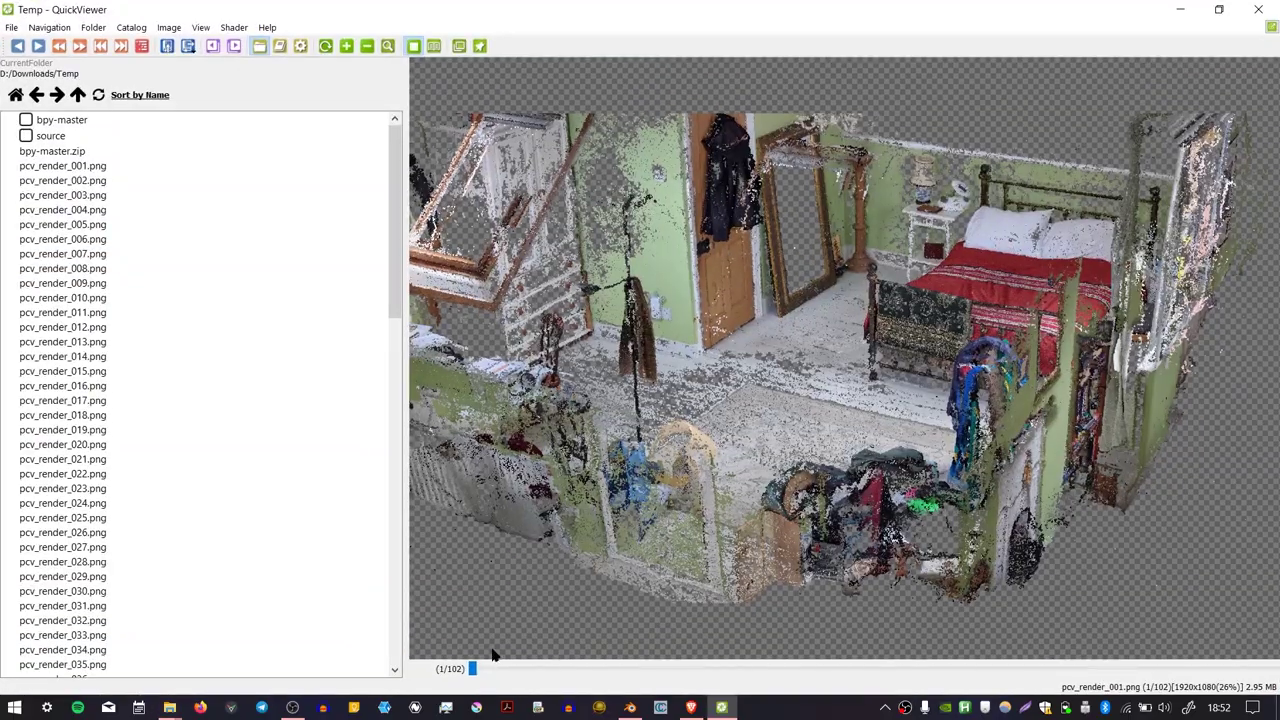
drag(486, 674, 370, 686)
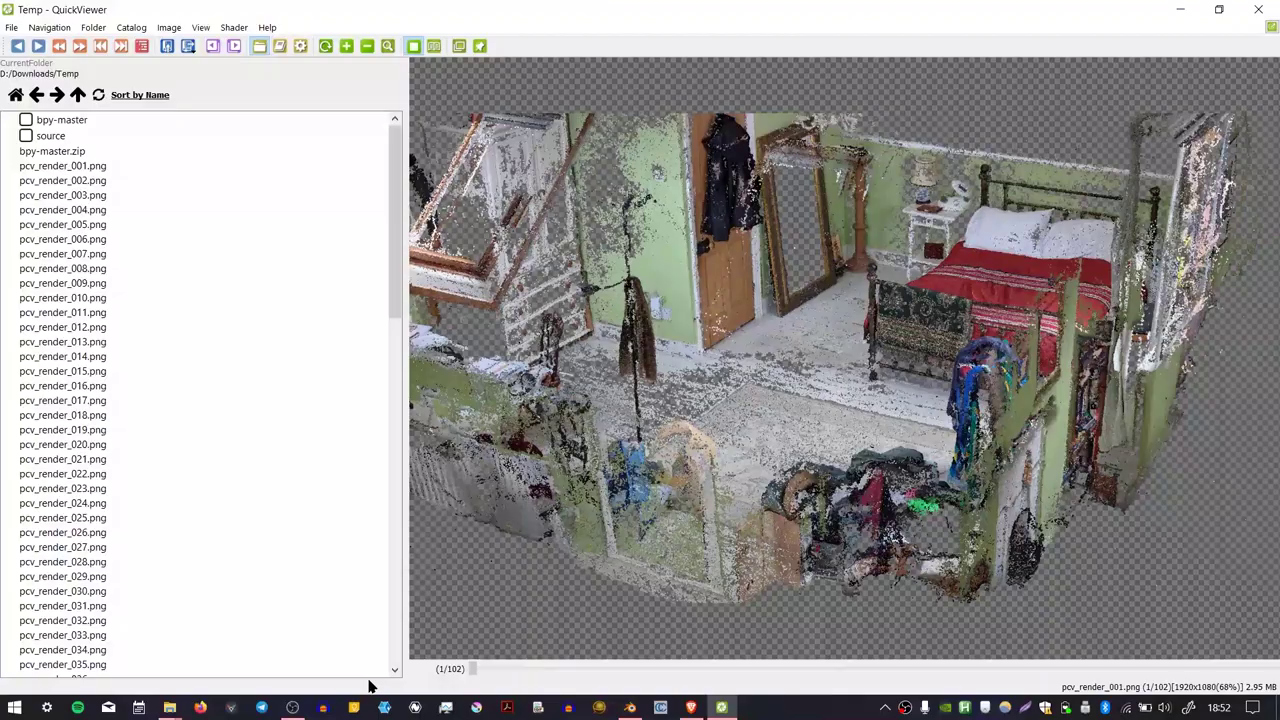
click(1258, 9)
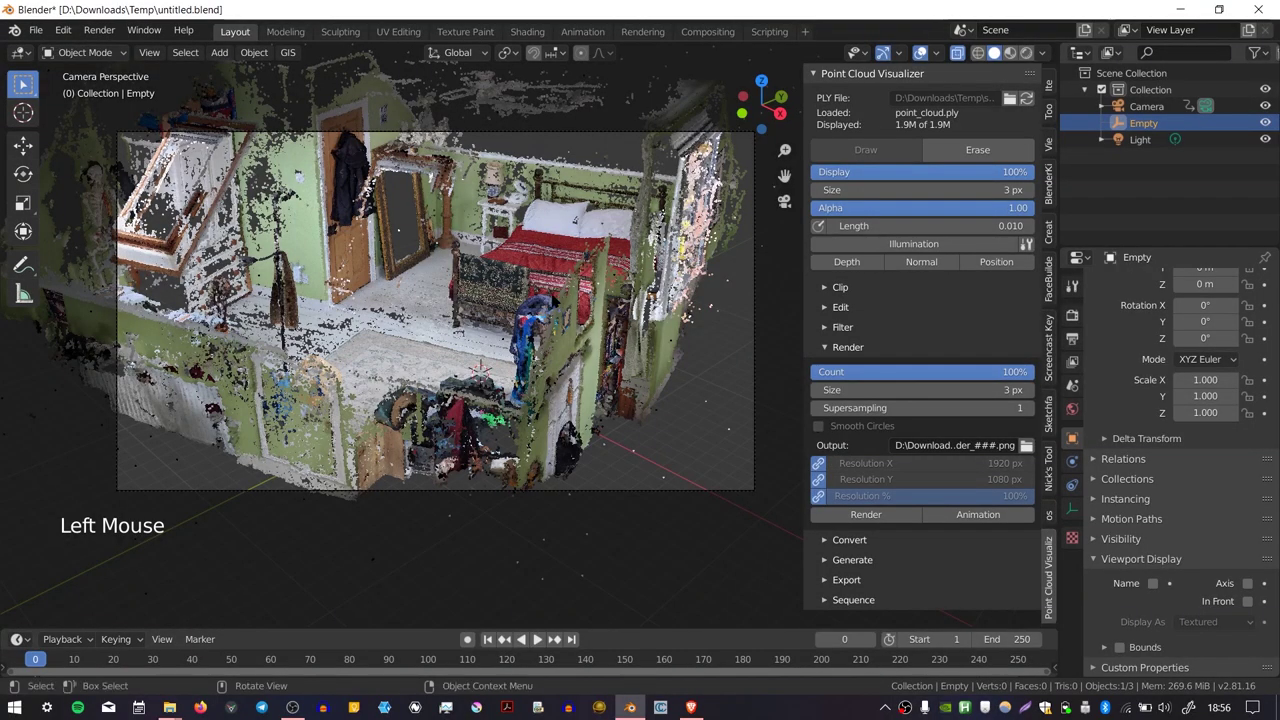
Step: Show the point cloud's export options and open the PLY export dialog, closing it without exporting
mouse_move(400, 330)
middle_down()
mouse_move(640, 340)
mouse_move(410, 325)
middle_up()
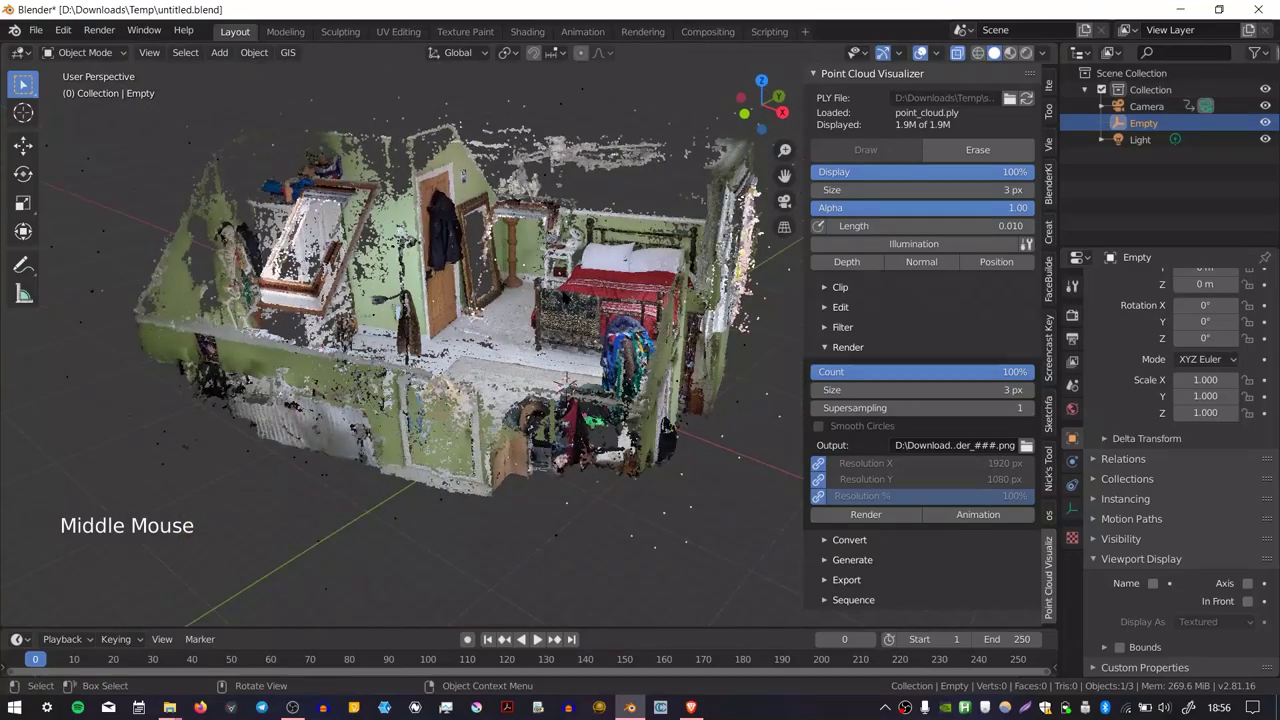
click(847, 580)
scroll(900, 580, down, 2)
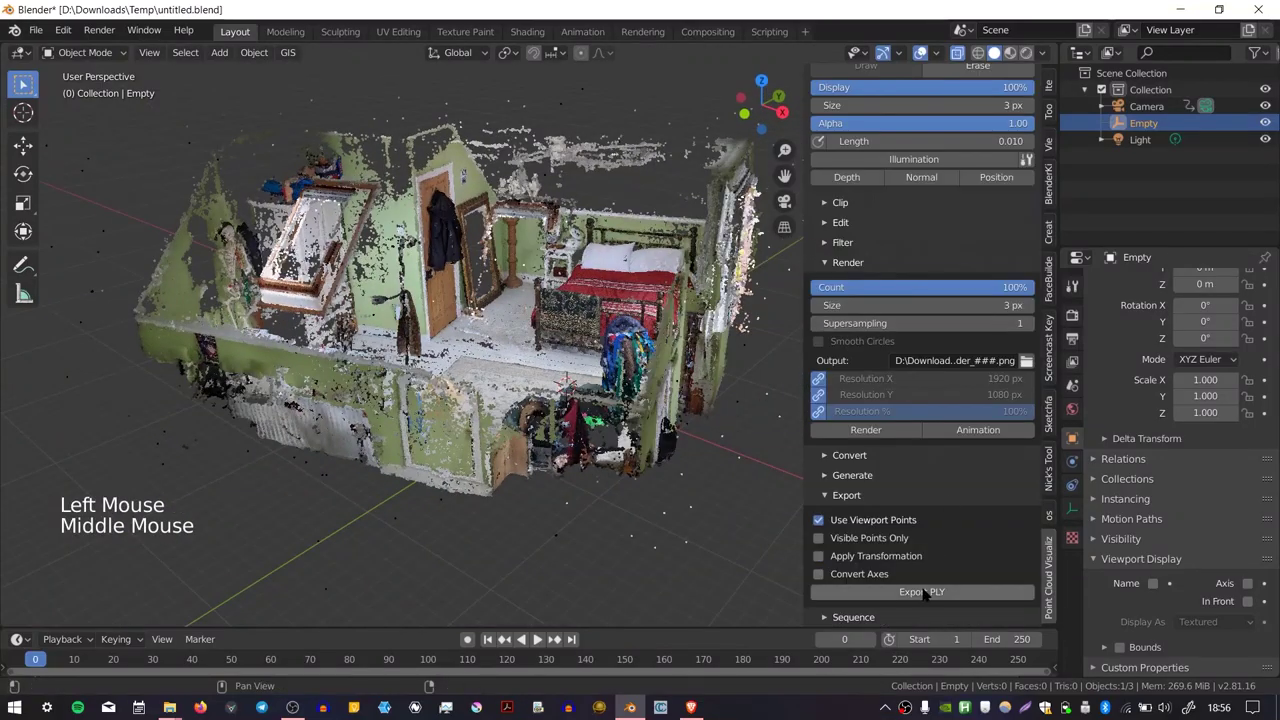
middle_drag(620, 445, 430, 302)
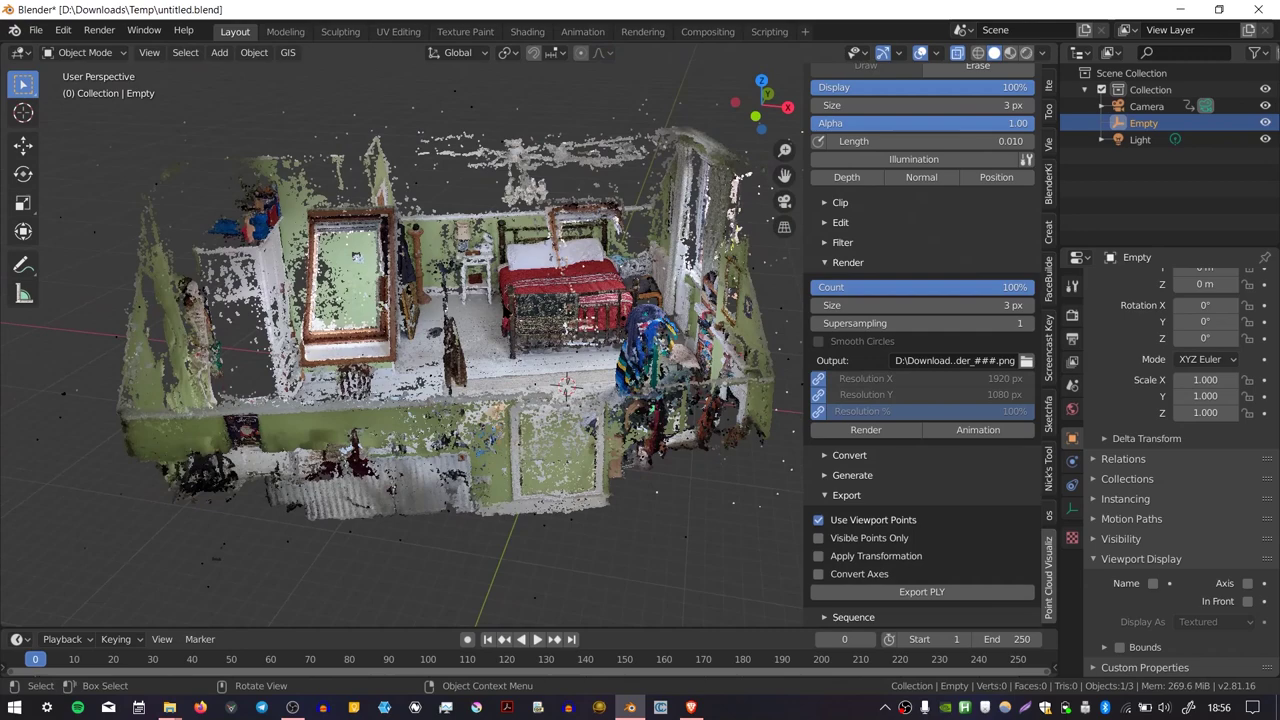
middle_drag(436, 330, 414, 374)
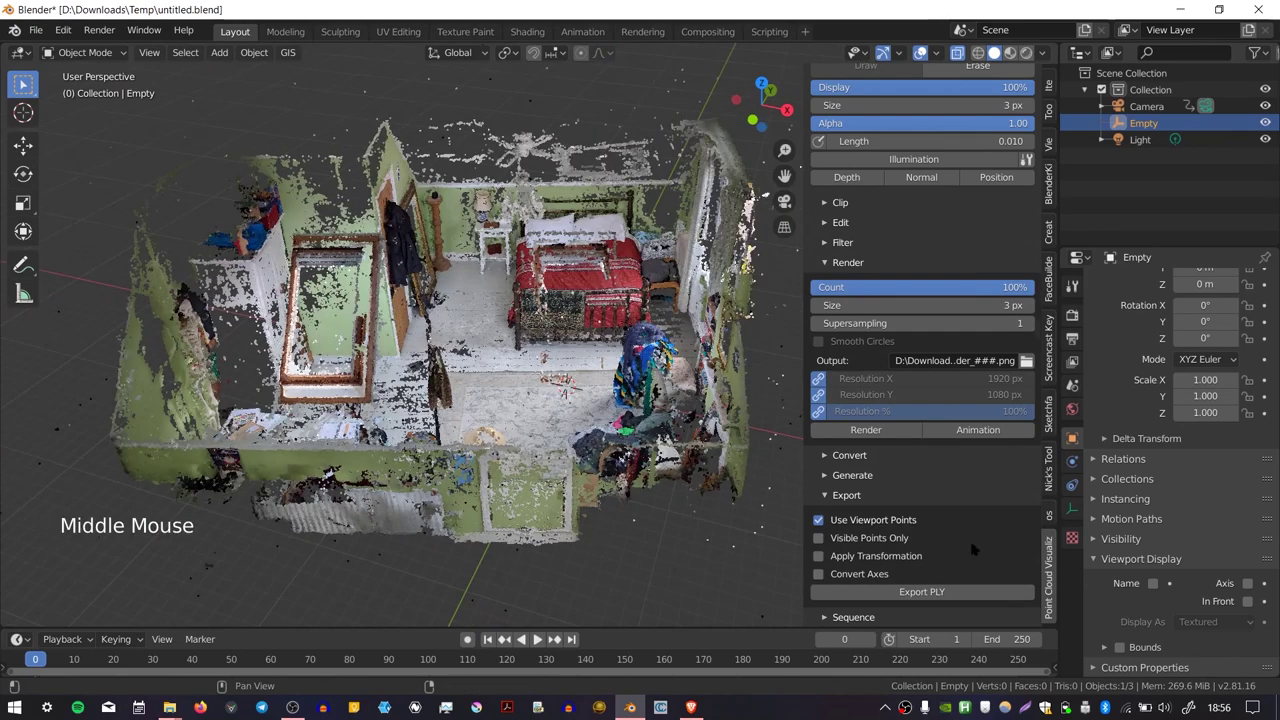
click(938, 597)
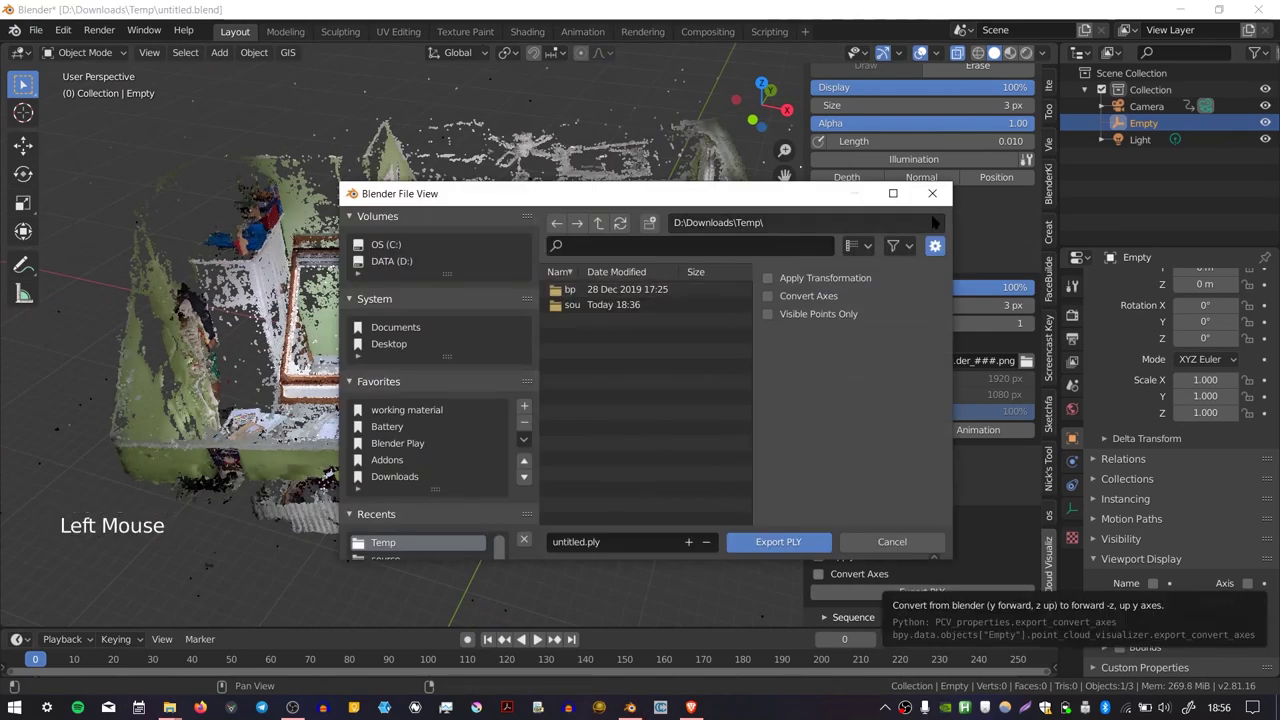
click(932, 193)
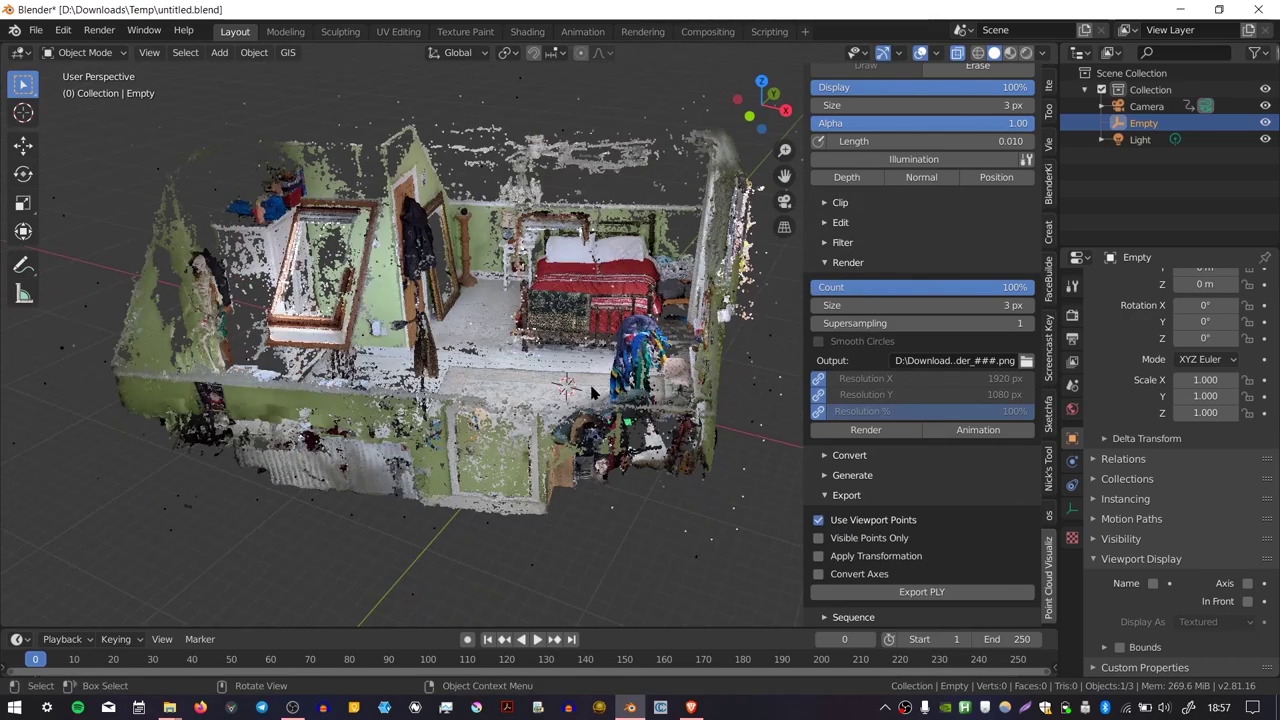
middle_drag(569, 372, 500, 380)
shift+middle_drag(585, 440, 625, 435)
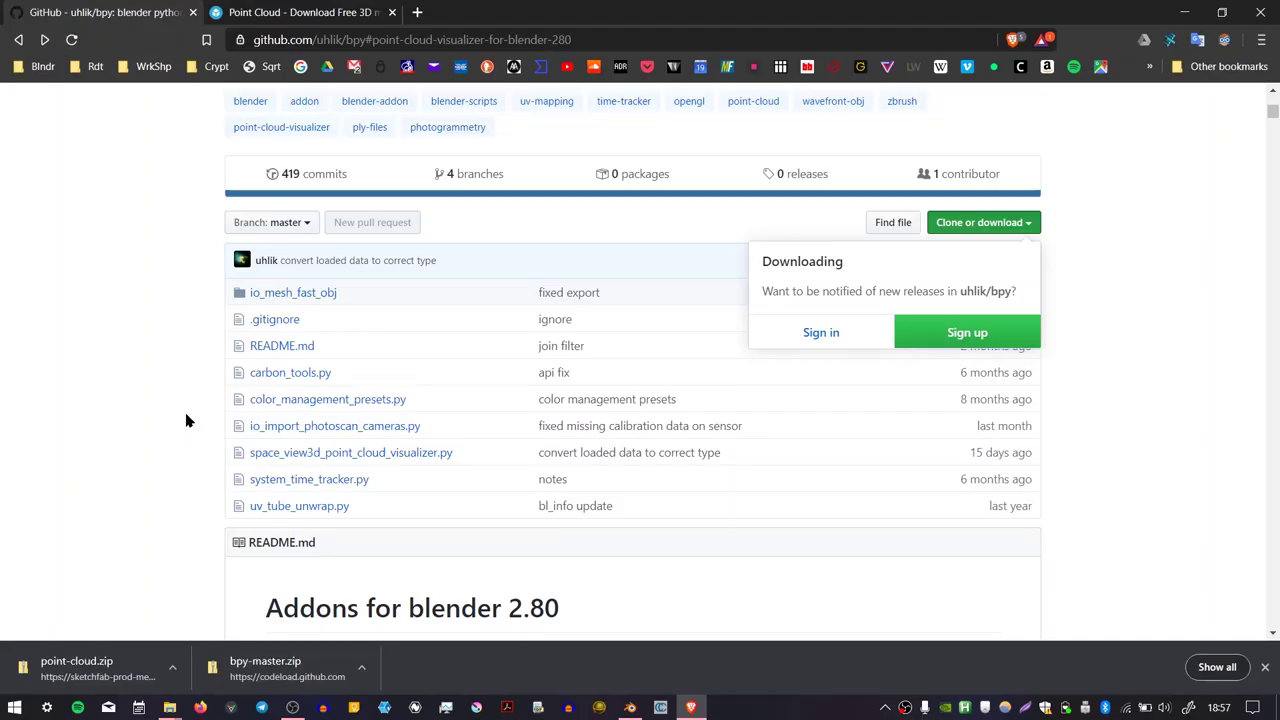
Step: Switch to the browser and look at the beginning of the uhlik/bpy repository page on GitHub
scroll(185, 420, up, 4)
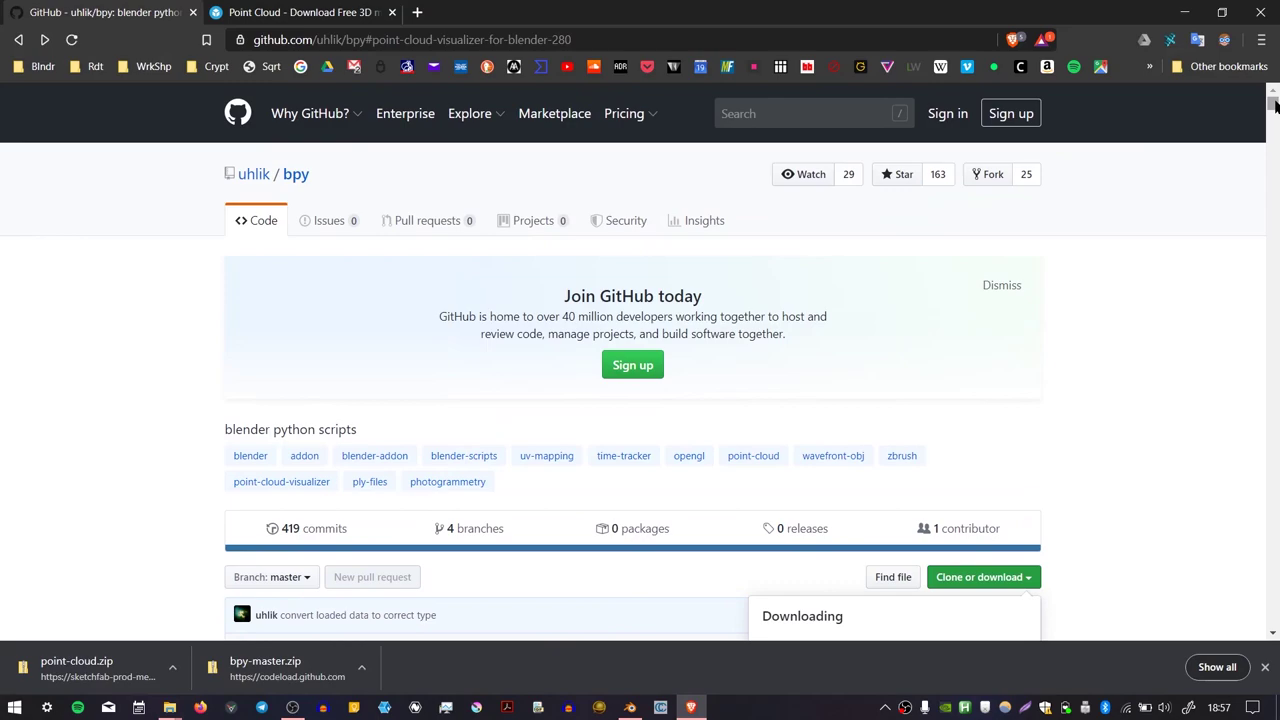
mouse_move(1275, 105)
mouse_down()
mouse_move(1260, 190)
mouse_move(1272, 100)
mouse_up()
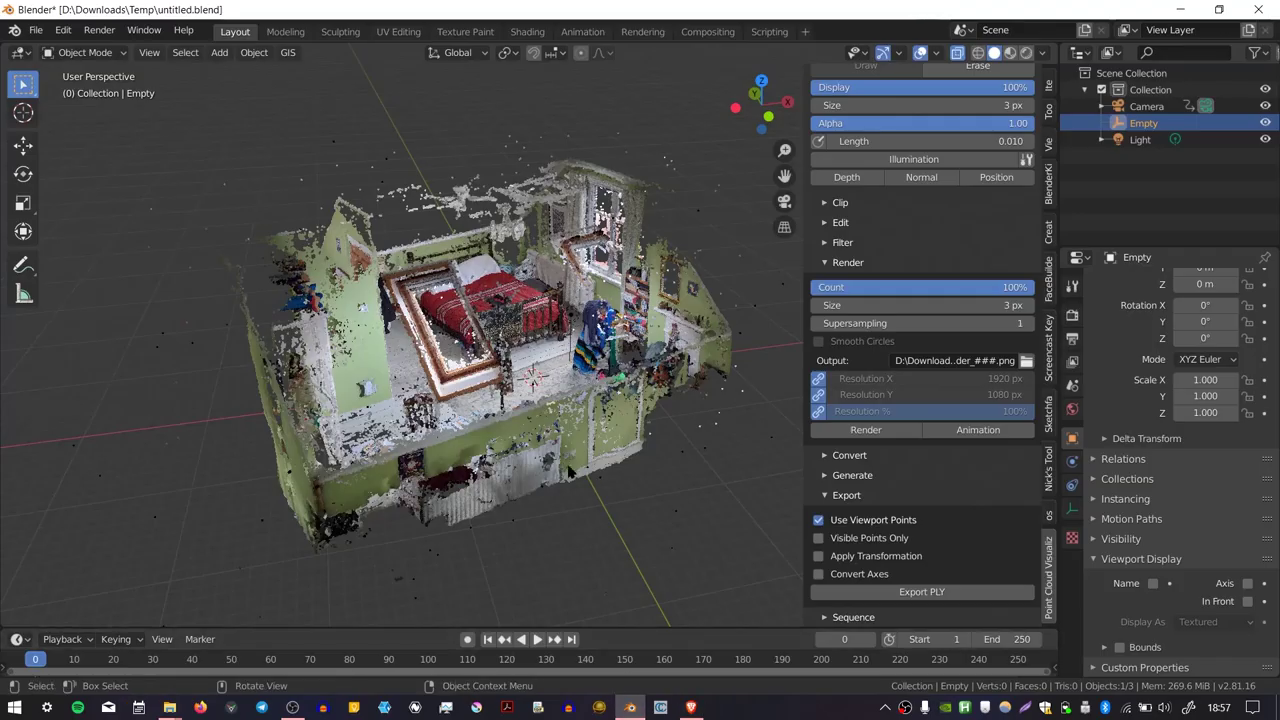
middle_drag(520, 360, 700, 360)
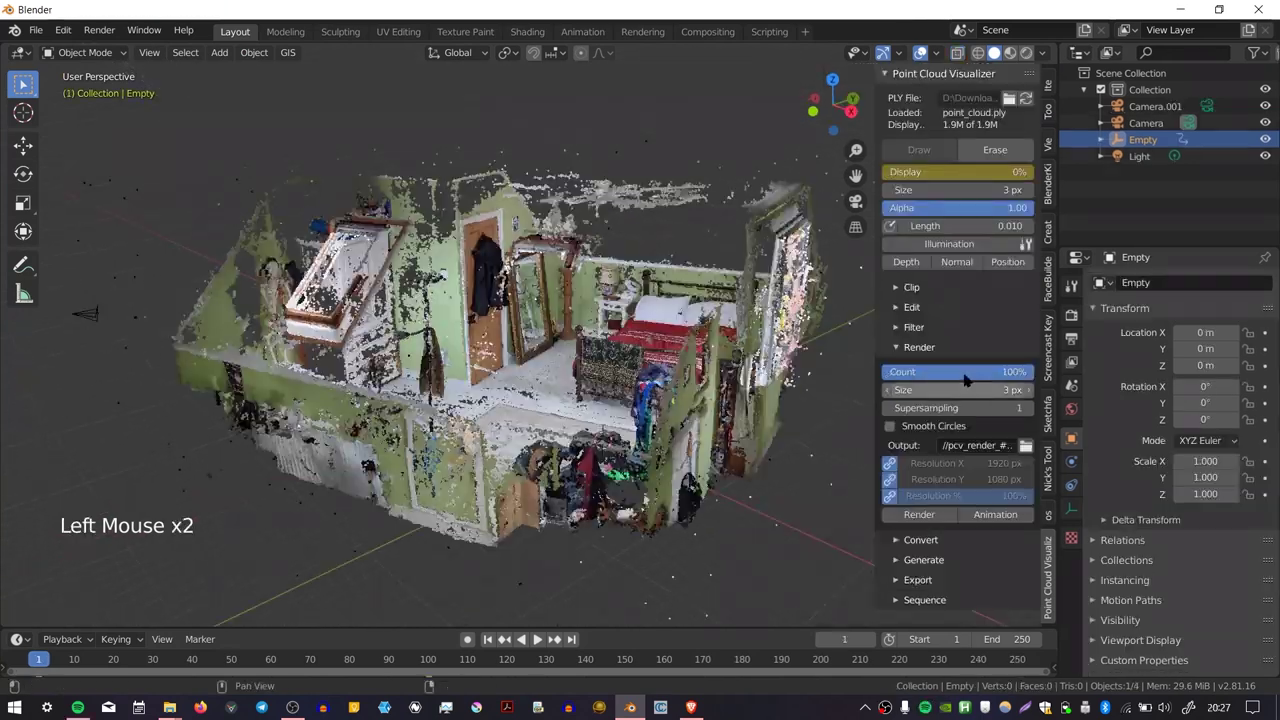
Step: Keyframe the Point Cloud Visualizer's render Count at 0% on frame 1 and at 100% on frame 100
drag(966, 378, 1044, 365)
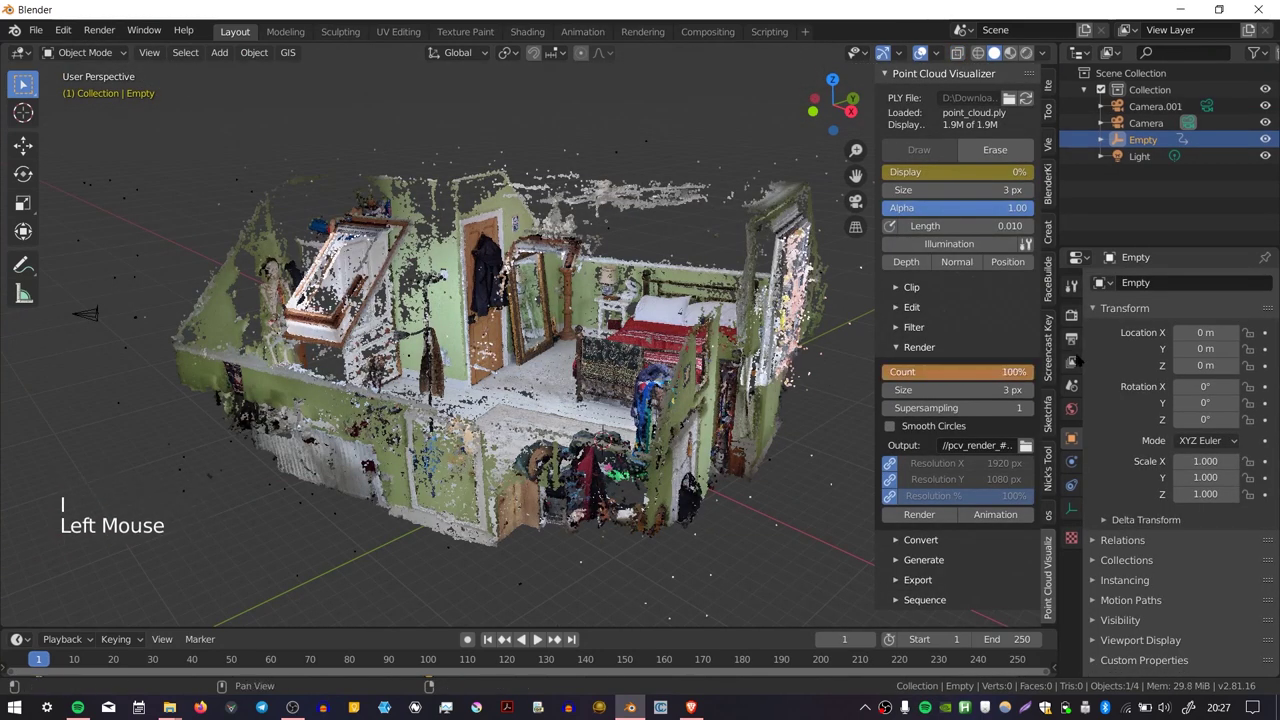
drag(62, 677, 436, 660)
click(429, 662)
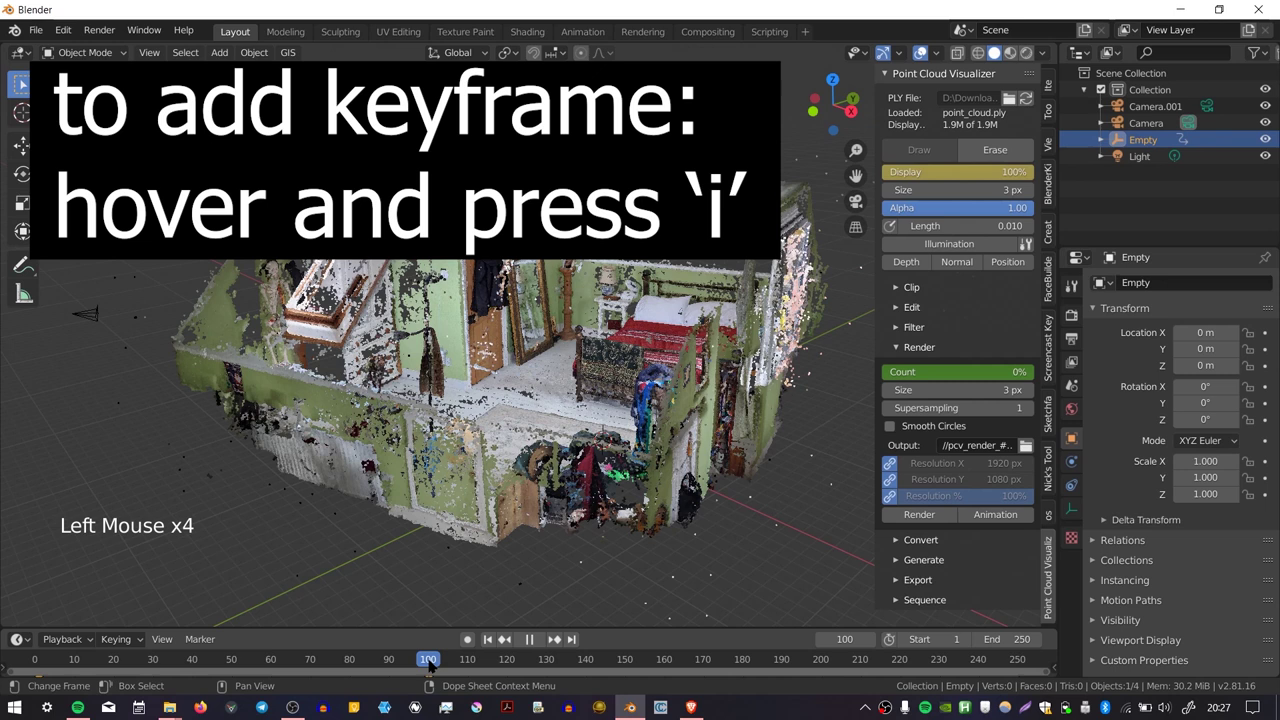
drag(930, 376, 940, 376)
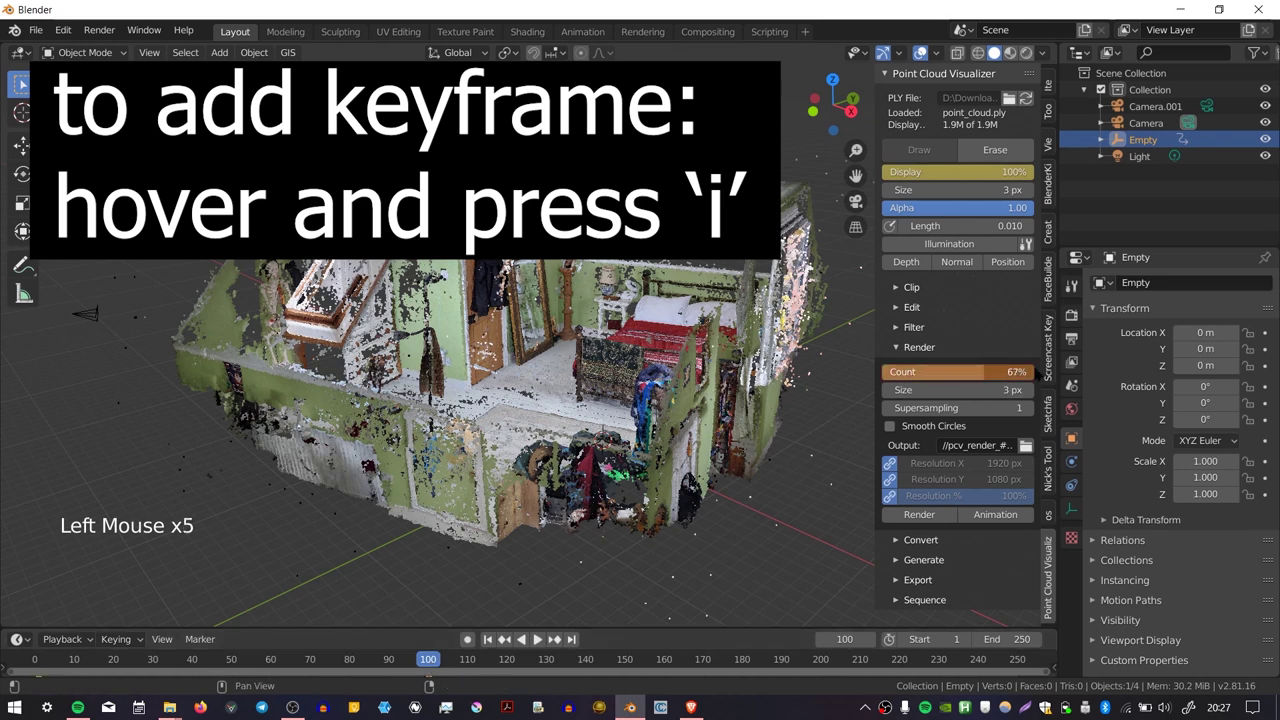
key(i)
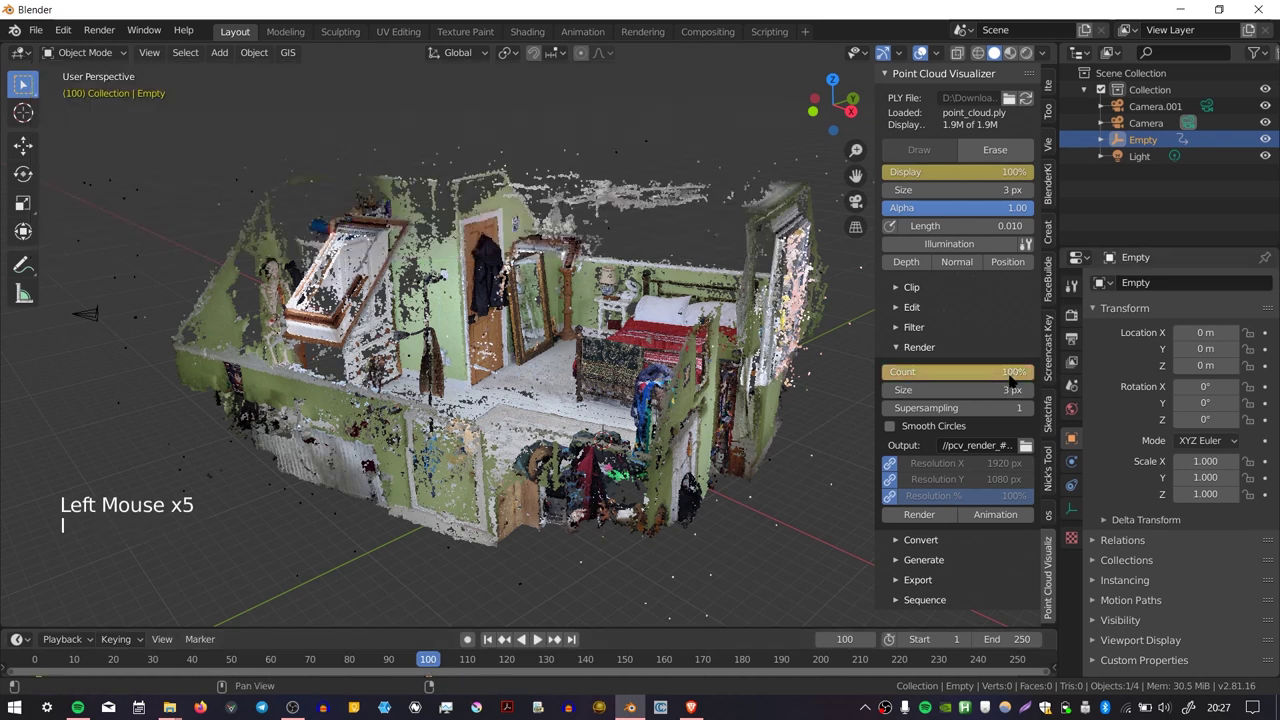